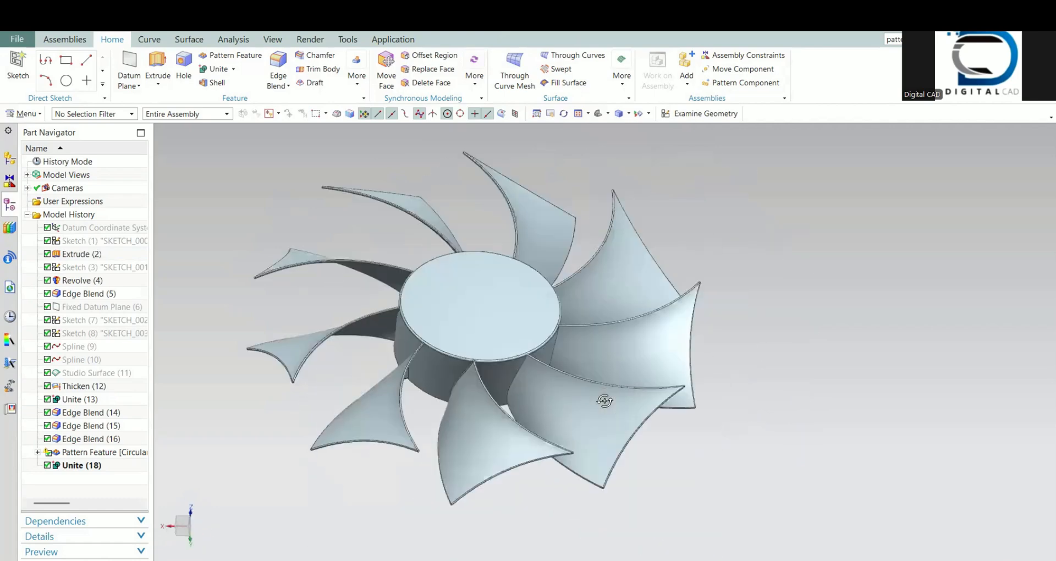
# Step: Close the finished CPU Fan part and save its changes
pyautogui.scroll(-2, 574, 401)
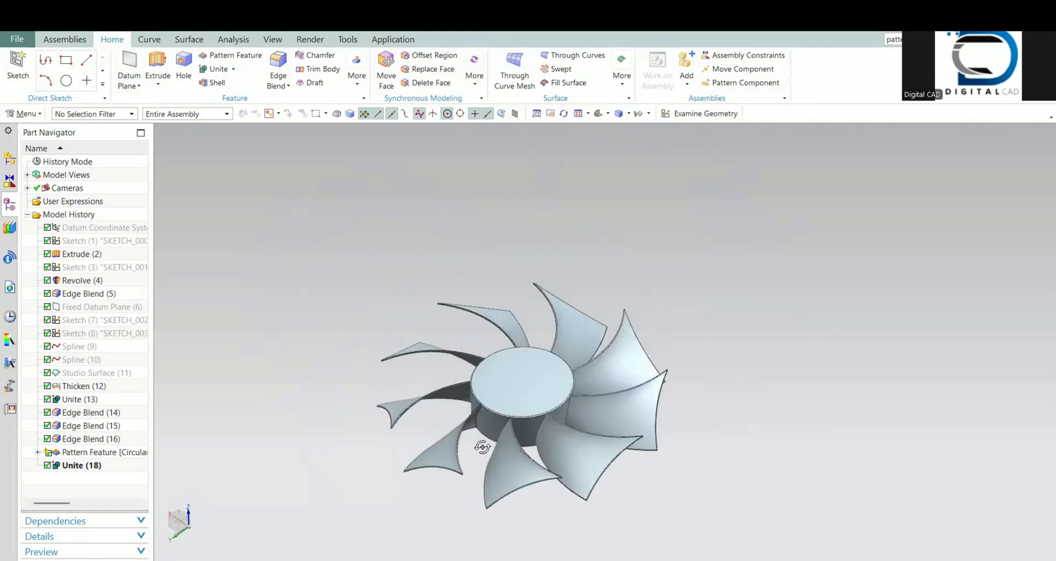
pyautogui.scroll(2, 527, 418)
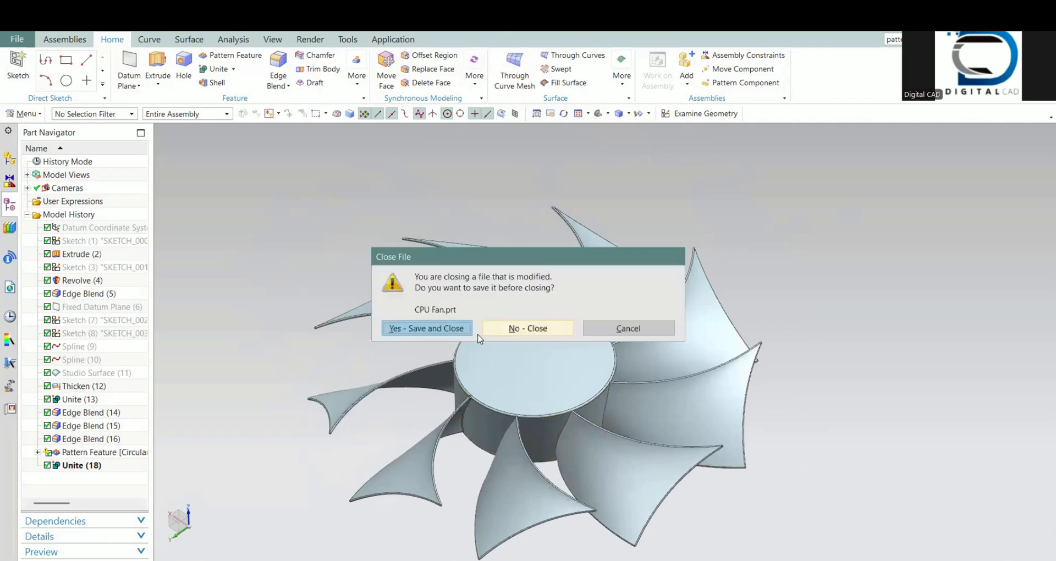
pyautogui.click(454, 328)
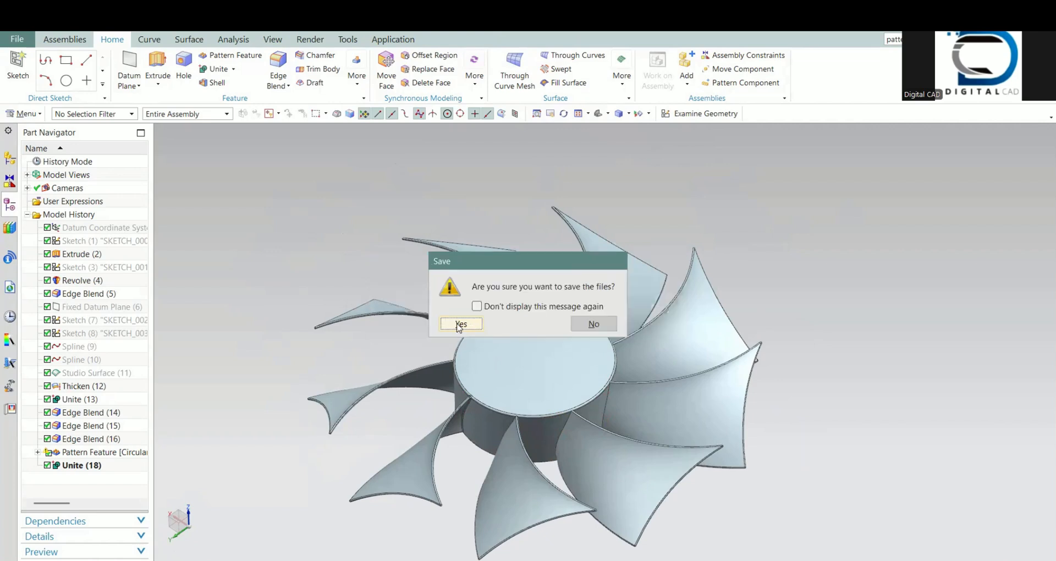
pyautogui.click(460, 324)
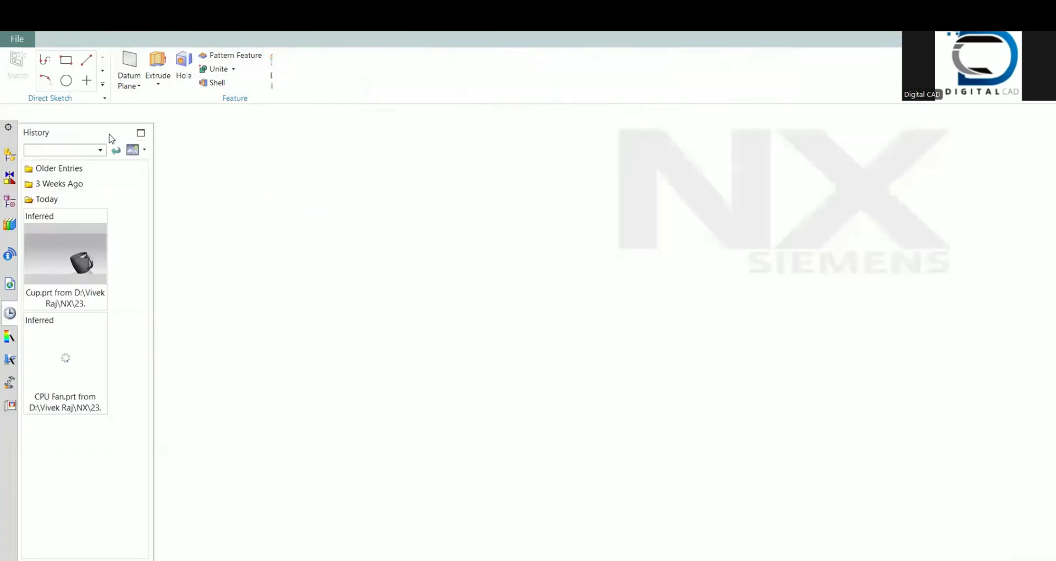
# Step: Create a new part from the millimetre Model template and start a sketch on its XY plane
pyautogui.click(21, 54)
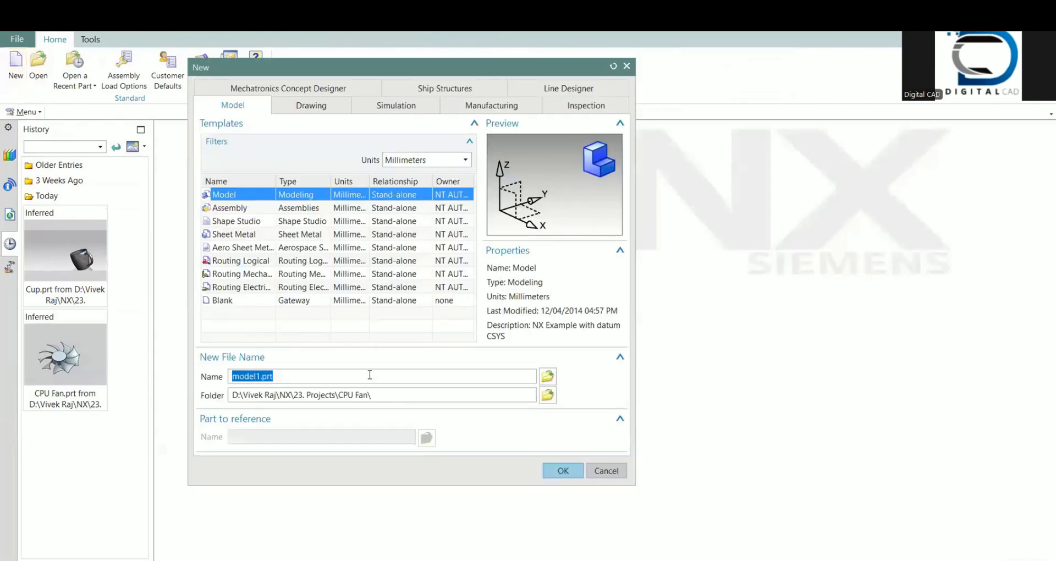
pyautogui.click(578, 474)
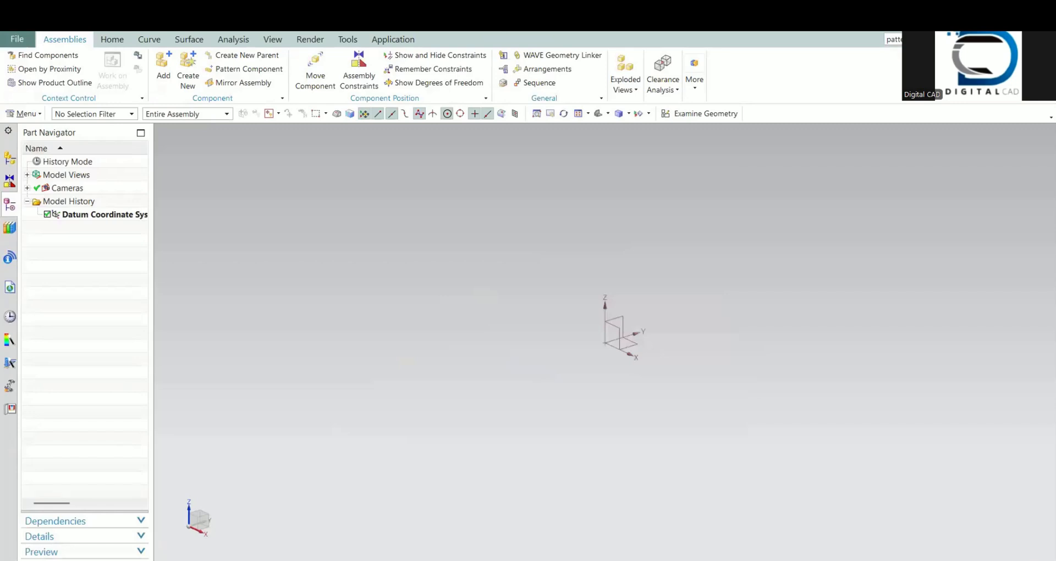
pyautogui.click(664, 114)
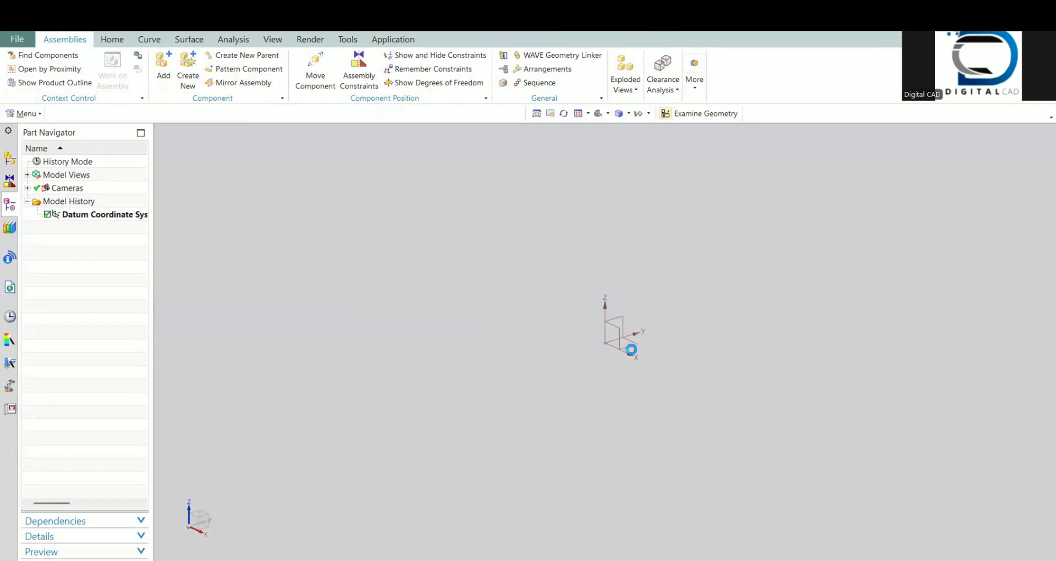
pyautogui.click(629, 345)
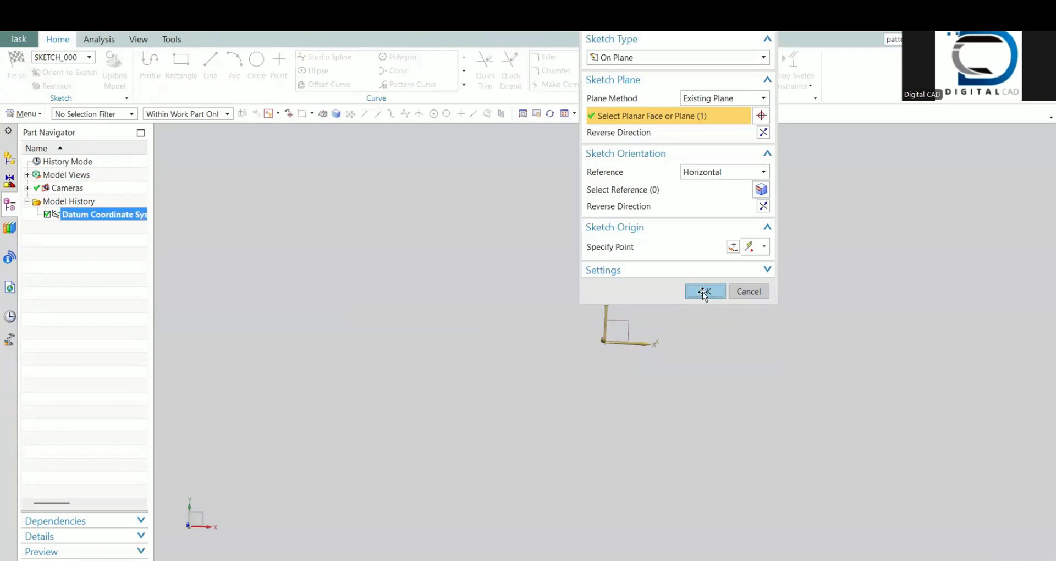
pyautogui.click(702, 292)
# Step: Turn off continuous auto dimensioning and draw a 39.5 mm diameter circle centred on the sketch origin
pyautogui.click(790, 82)
pyautogui.click(792, 214)
pyautogui.click(258, 72)
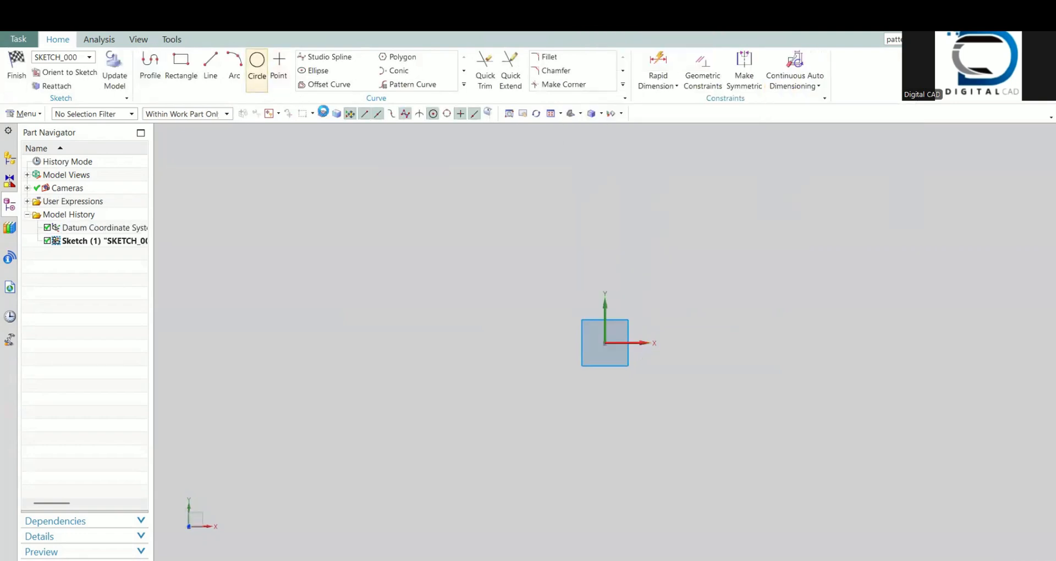
pyautogui.click(605, 343)
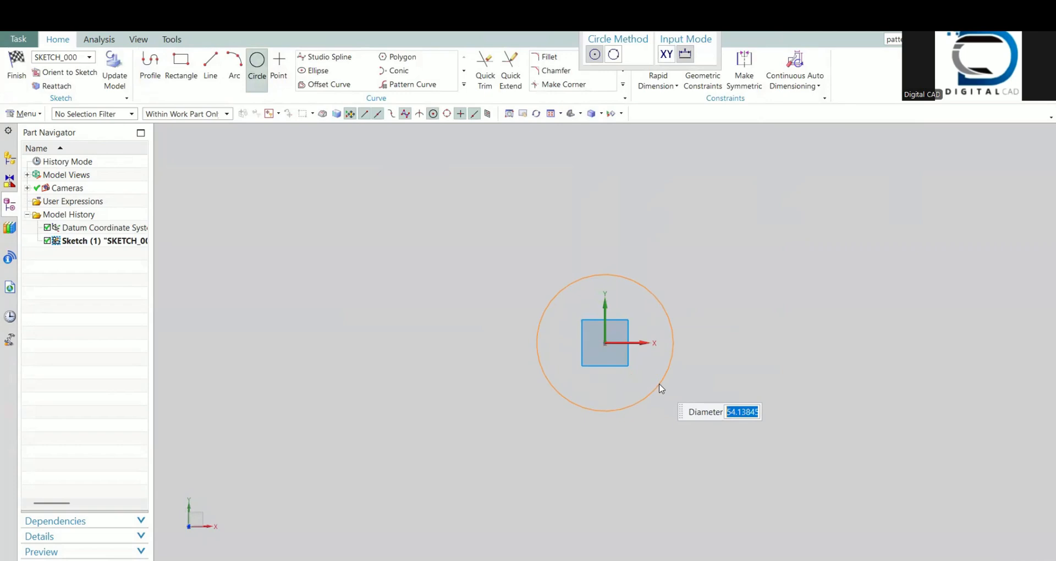
pyautogui.write('39.5')
pyautogui.press('Return')
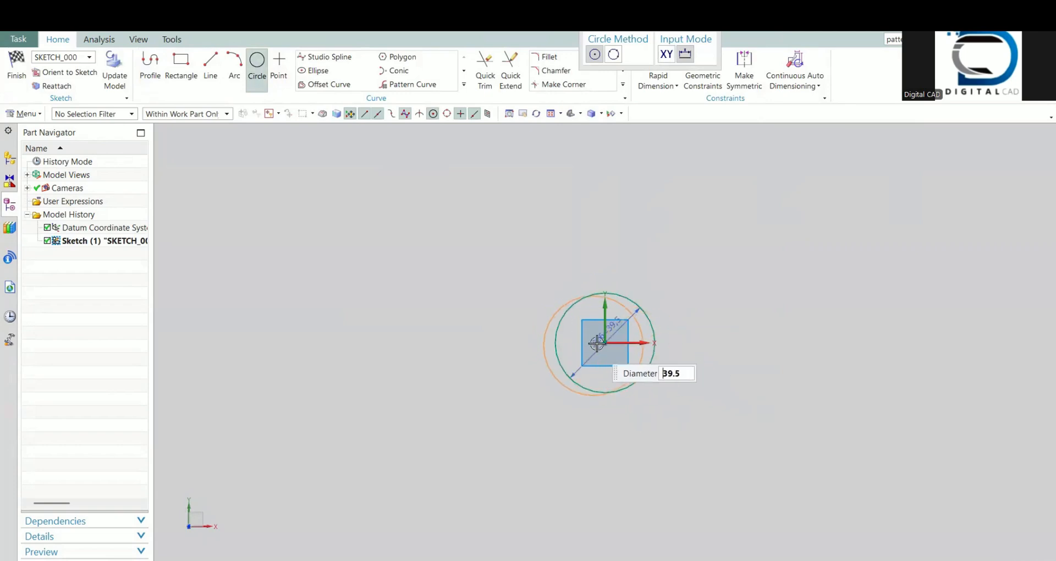
# Step: Draw a concentric circle of 111.5 mm diameter at the origin and finish the sketch
pyautogui.click(256, 61)
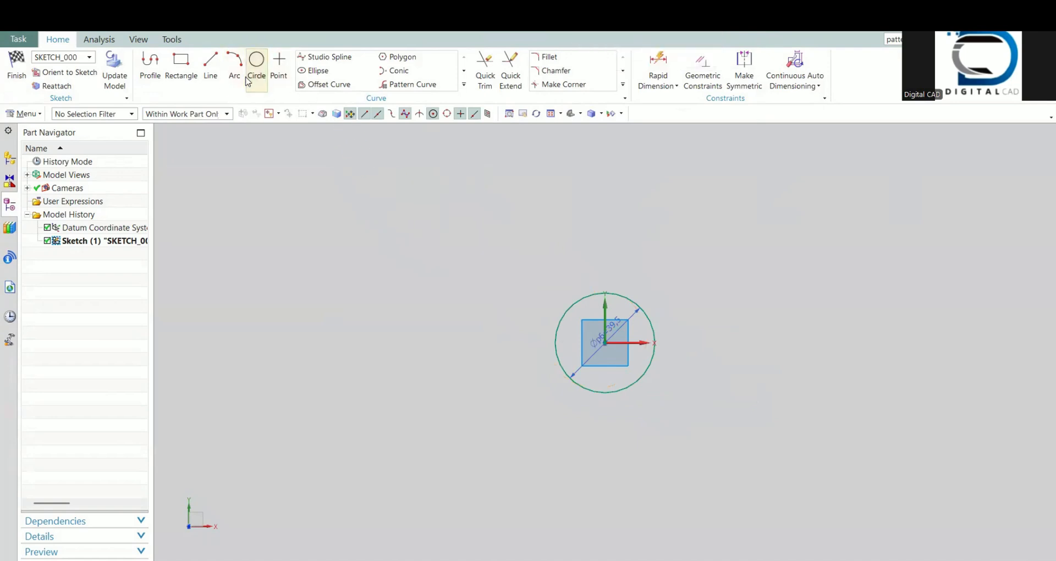
pyautogui.click(260, 78)
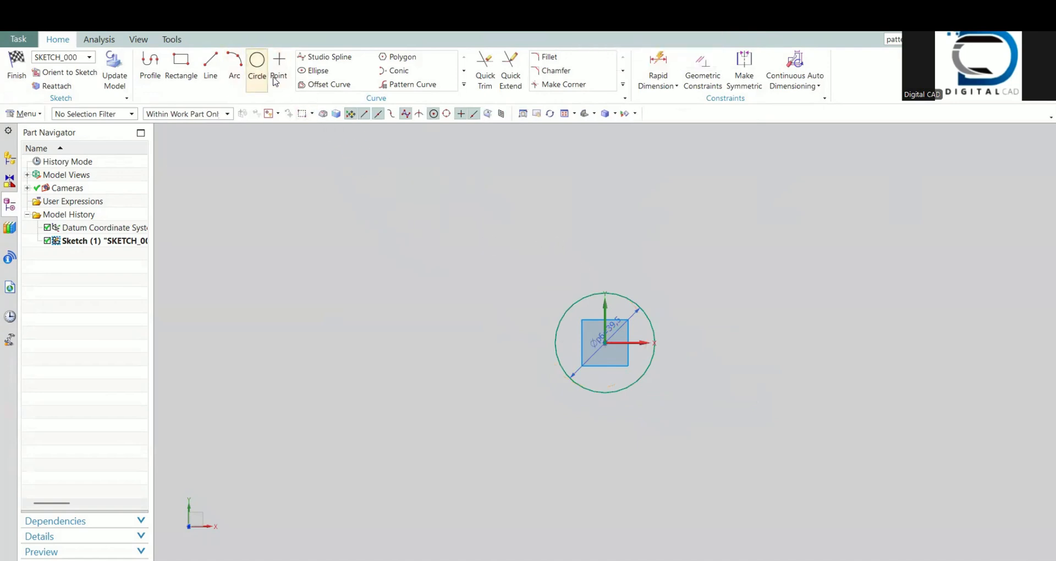
pyautogui.click(604, 343)
pyautogui.write('111')
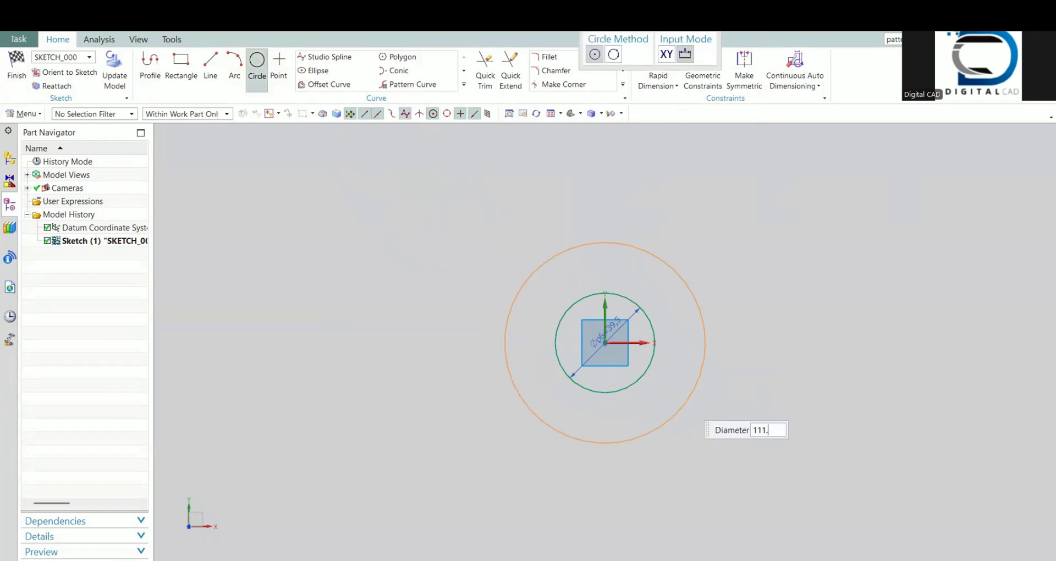
pyautogui.write('.5')
pyautogui.press('Return')
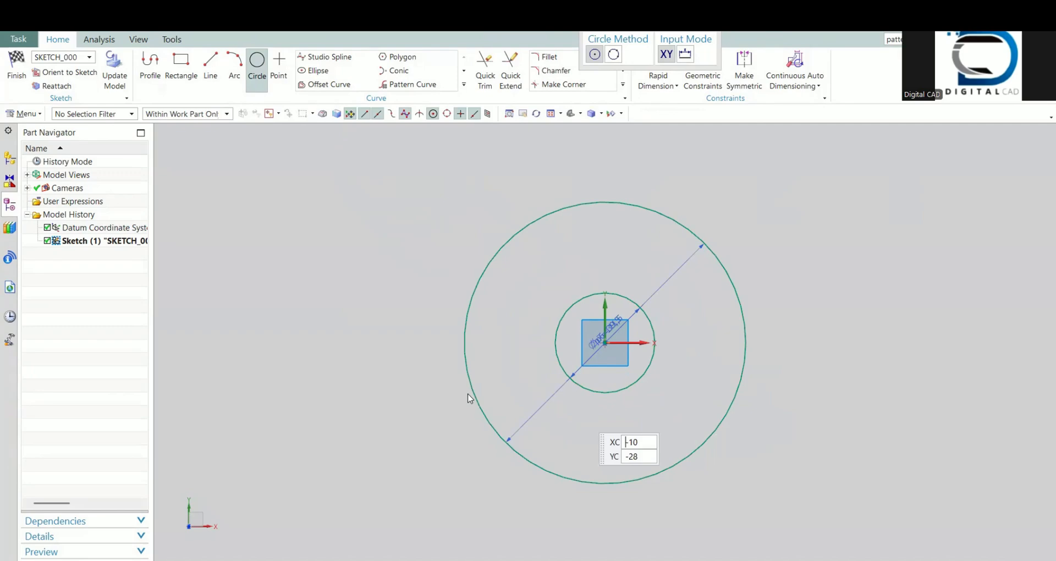
pyautogui.hotkey('ctrl', 'q')
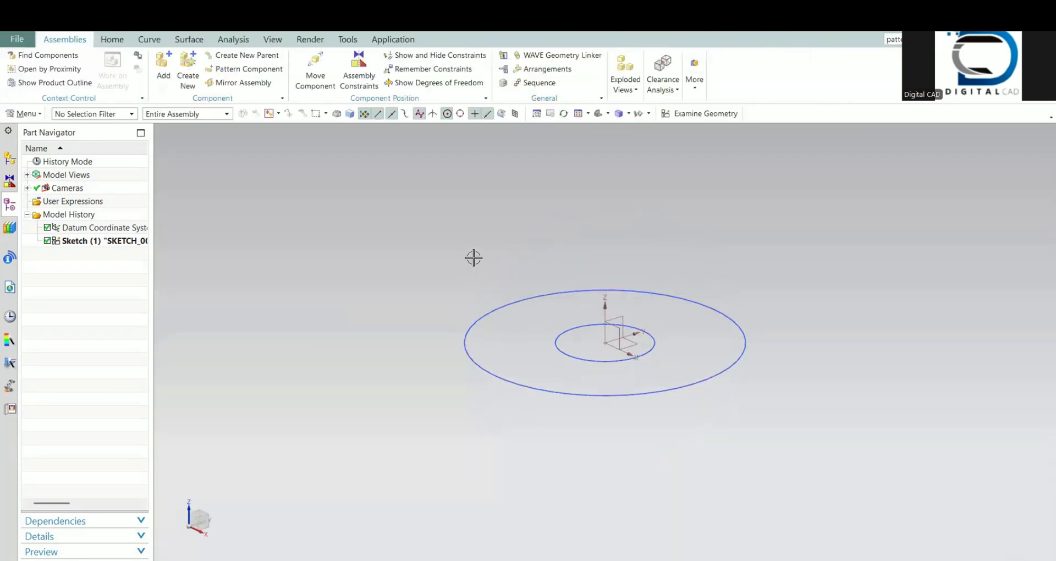
# Step: Extrude the inner circle upward from 0 to 15 mm to form the fan hub
pyautogui.press('x')
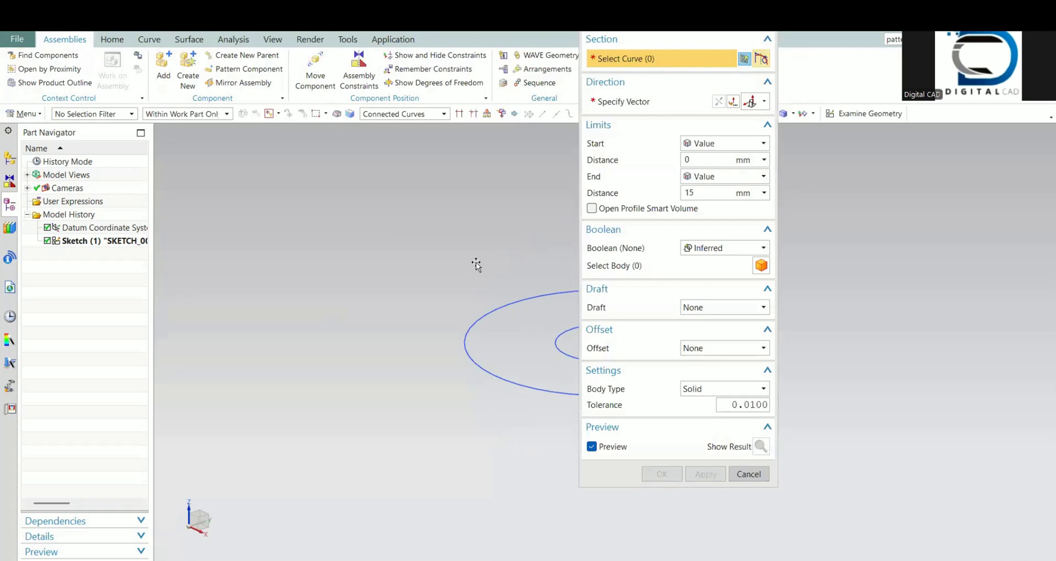
pyautogui.press('alt')
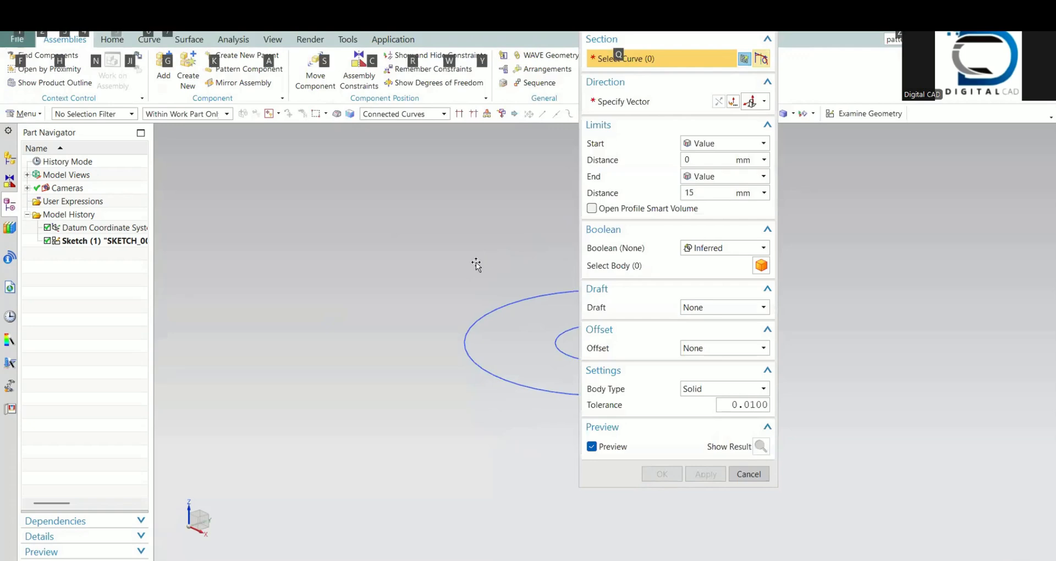
pyautogui.press('alt')
pyautogui.click(568, 358)
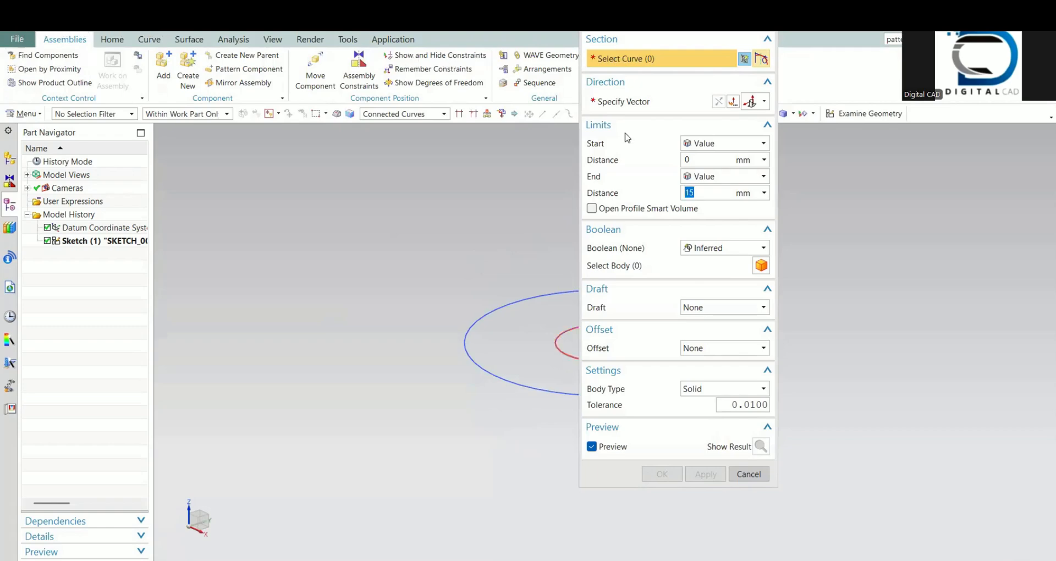
pyautogui.keyDown('shift'); pyautogui.moveTo(430, 255); pyautogui.dragTo(193, 295, button='middle'); pyautogui.keyUp('shift')
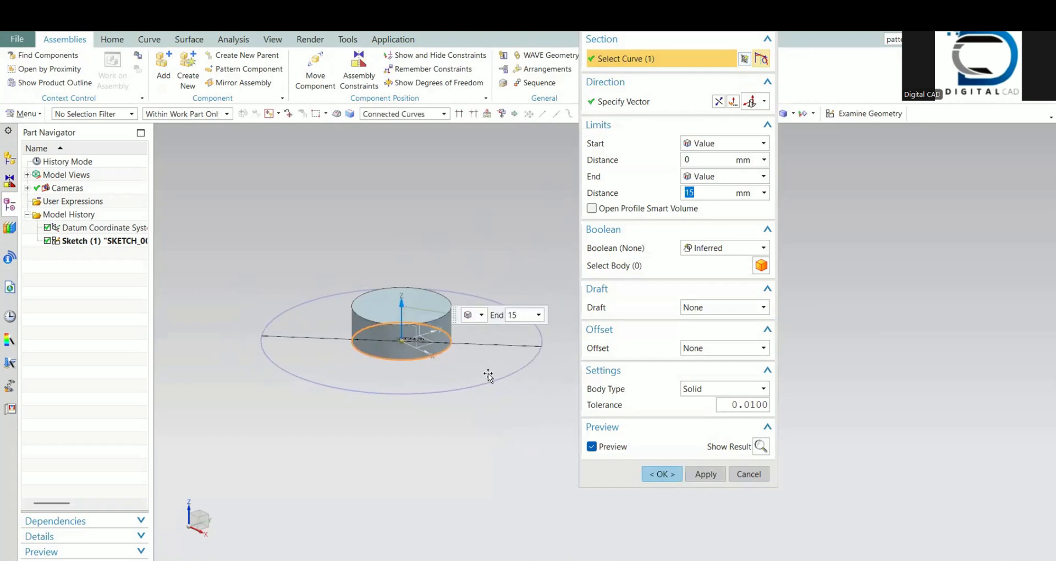
pyautogui.press('alt')
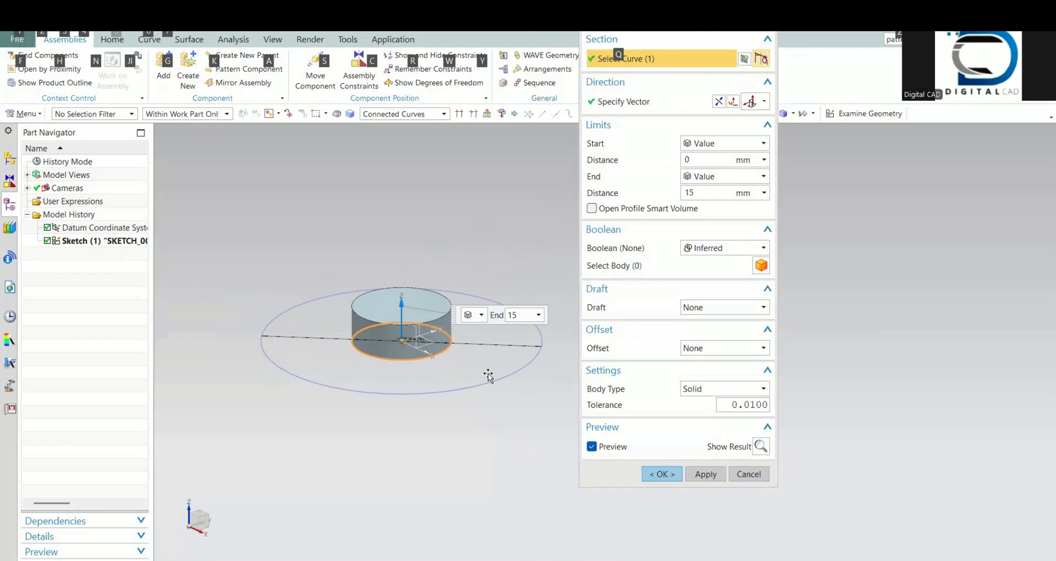
pyautogui.click(671, 474)
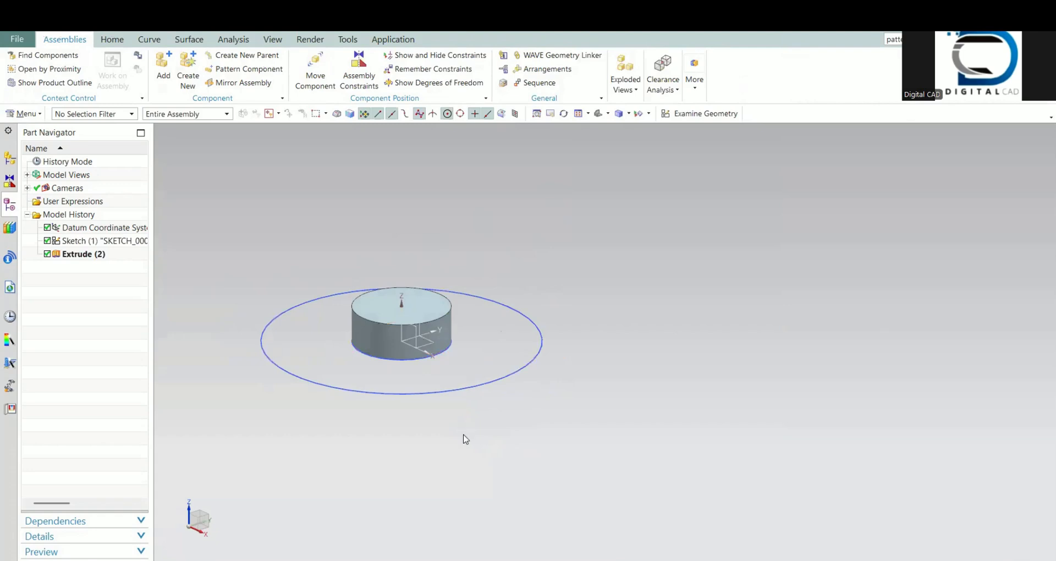
# Step: Start a second sketch on the YZ plane of the datum coordinate system
pyautogui.moveTo(389, 394); pyautogui.dragTo(433, 443, button='middle')
pyautogui.click(666, 114)
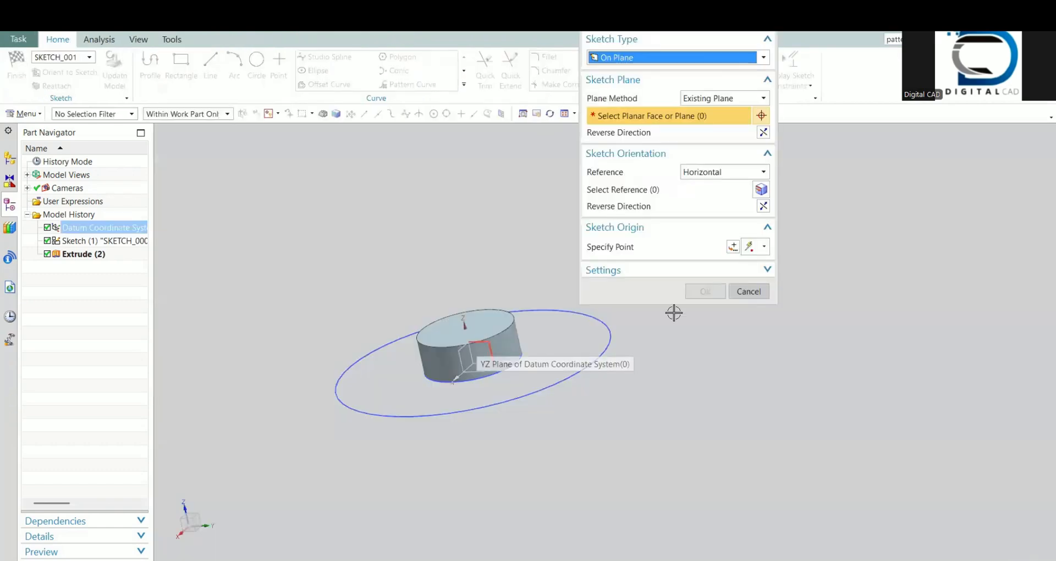
pyautogui.click(690, 286)
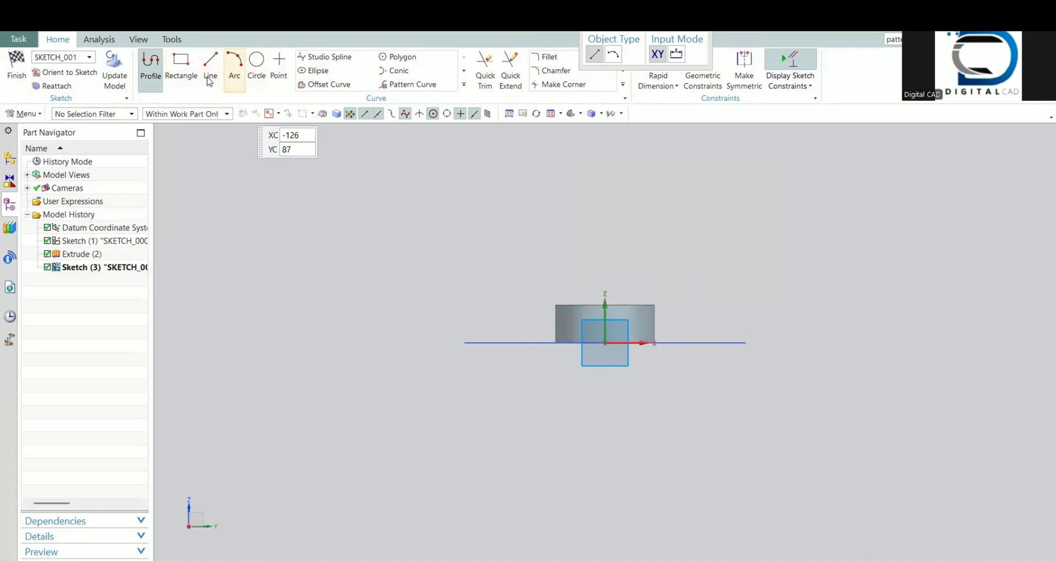
# Step: Draw an arc of about 31.6 mm radius from the hub's upper outer corner to above its centre, with continuous auto dimensioning turned off
pyautogui.click(234, 69)
pyautogui.scroll(3, 680, 294)
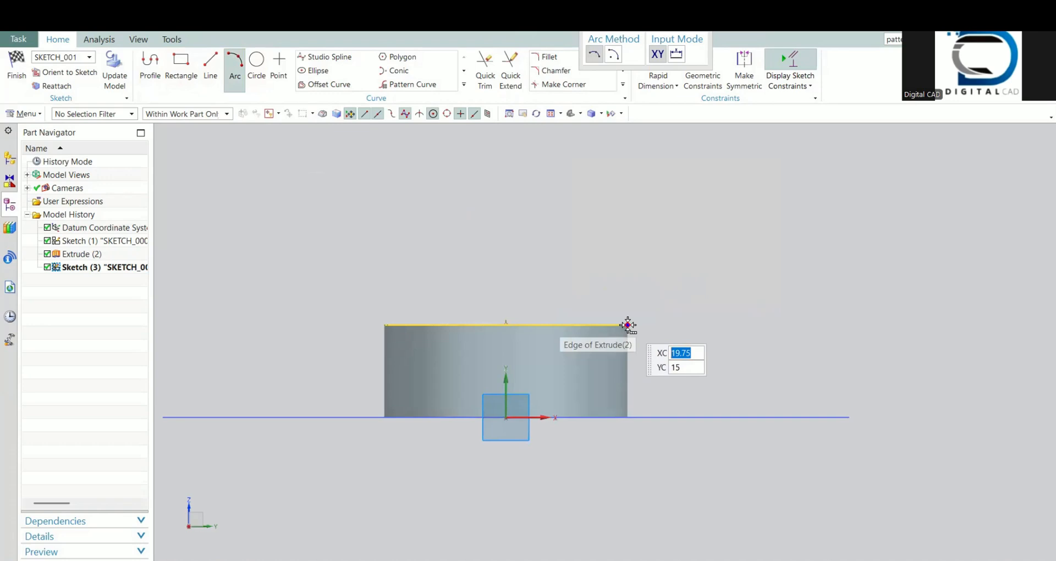
pyautogui.click(627, 324)
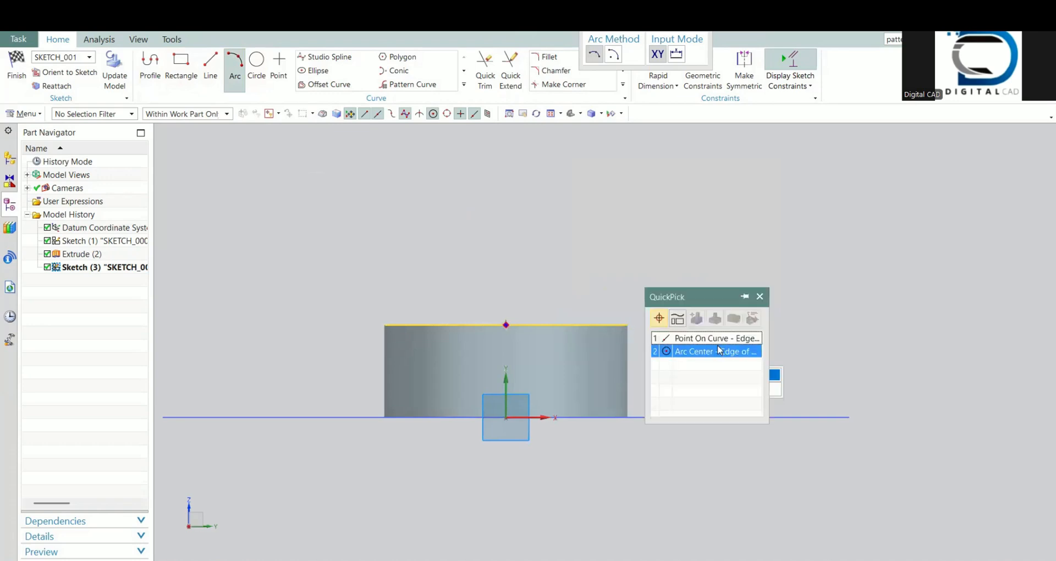
pyautogui.click(661, 337)
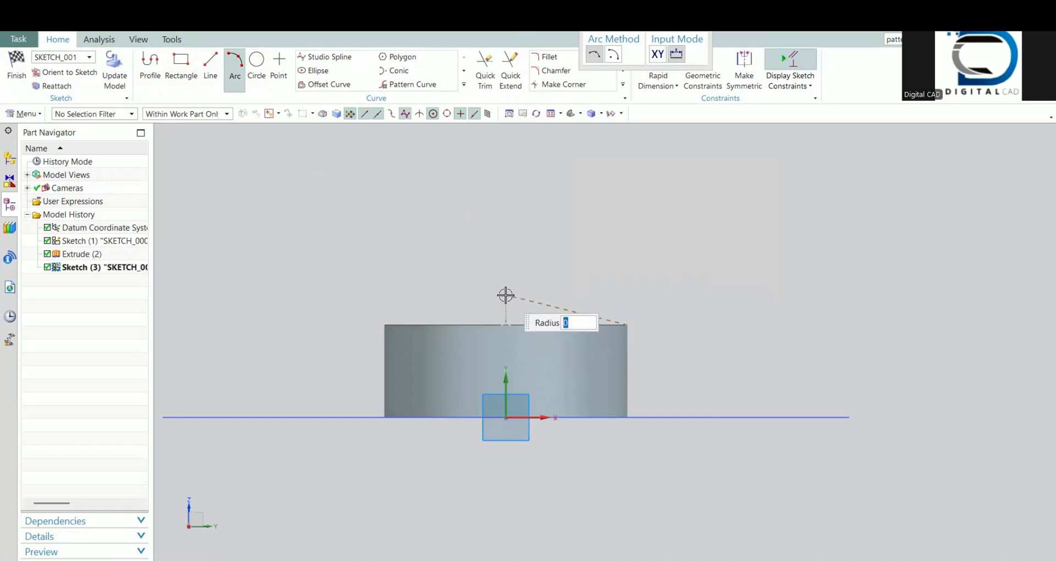
pyautogui.click(506, 295)
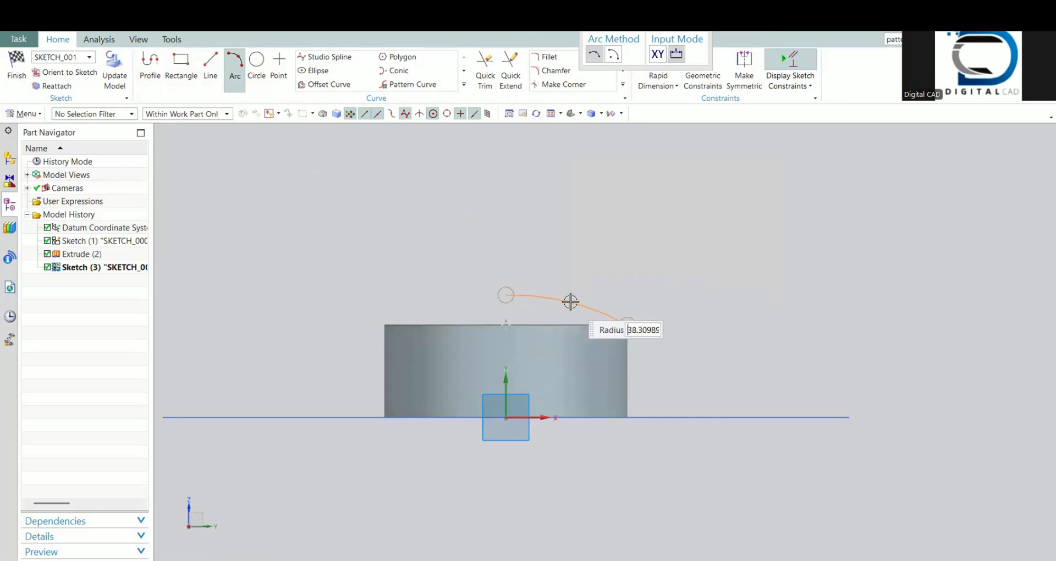
pyautogui.click(790, 80)
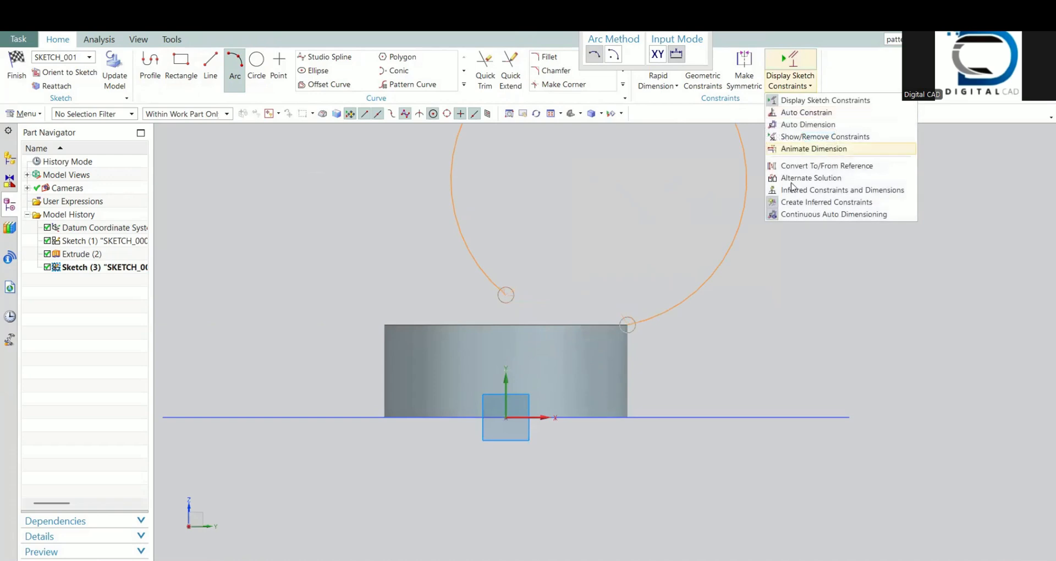
pyautogui.click(792, 214)
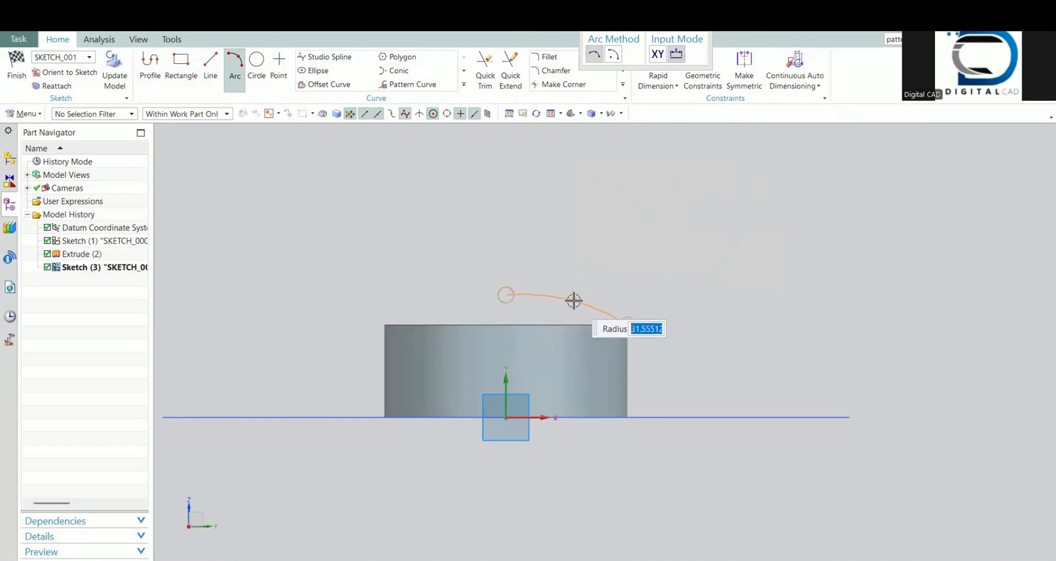
pyautogui.click(573, 300)
pyautogui.press('Escape')
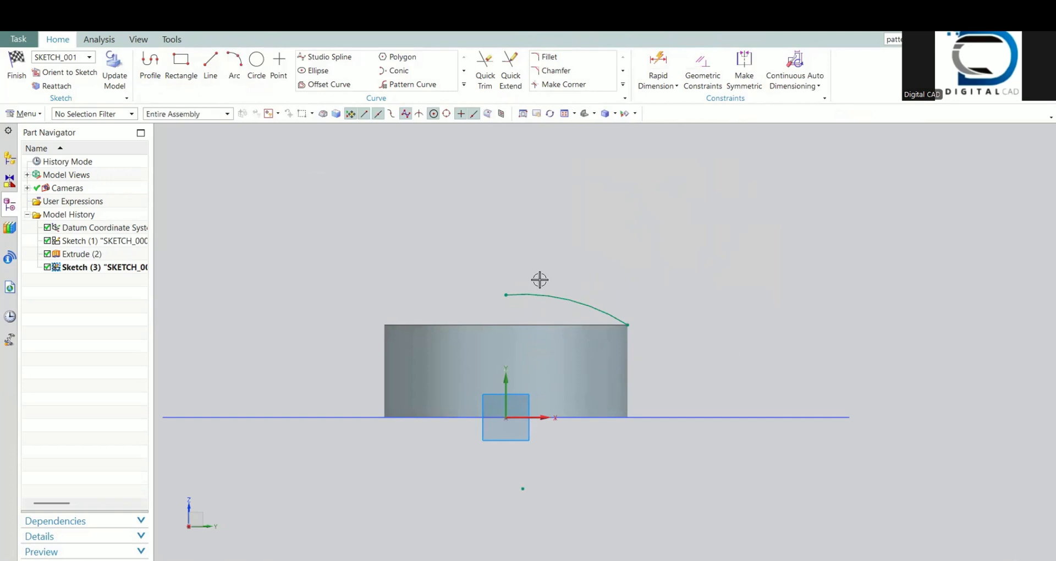
# Step: Draw a horizontal line from the arc's upper end toward the opposite side of the hub
pyautogui.click(211, 61)
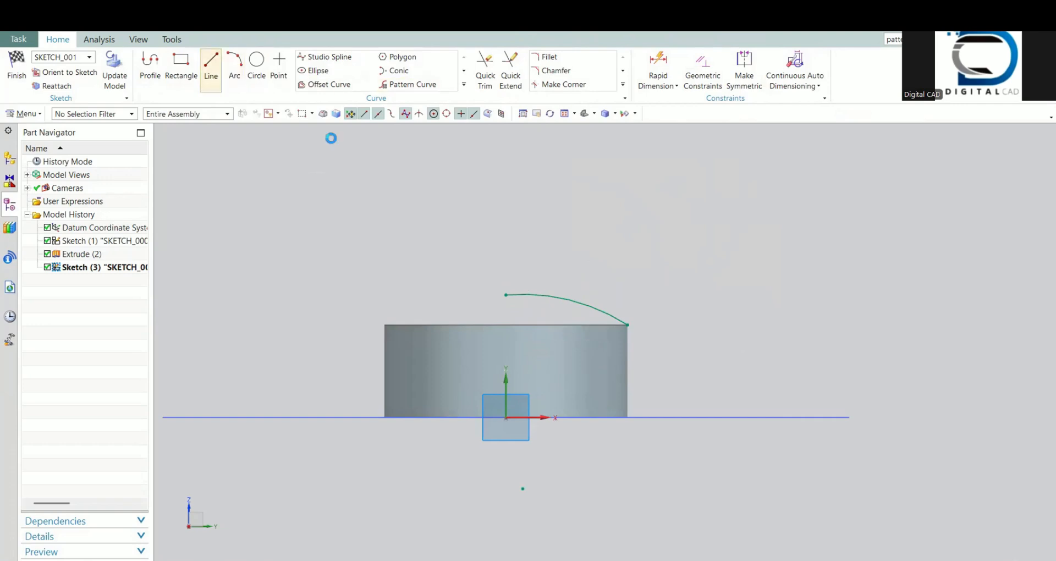
pyautogui.click(506, 296)
pyautogui.click(413, 295)
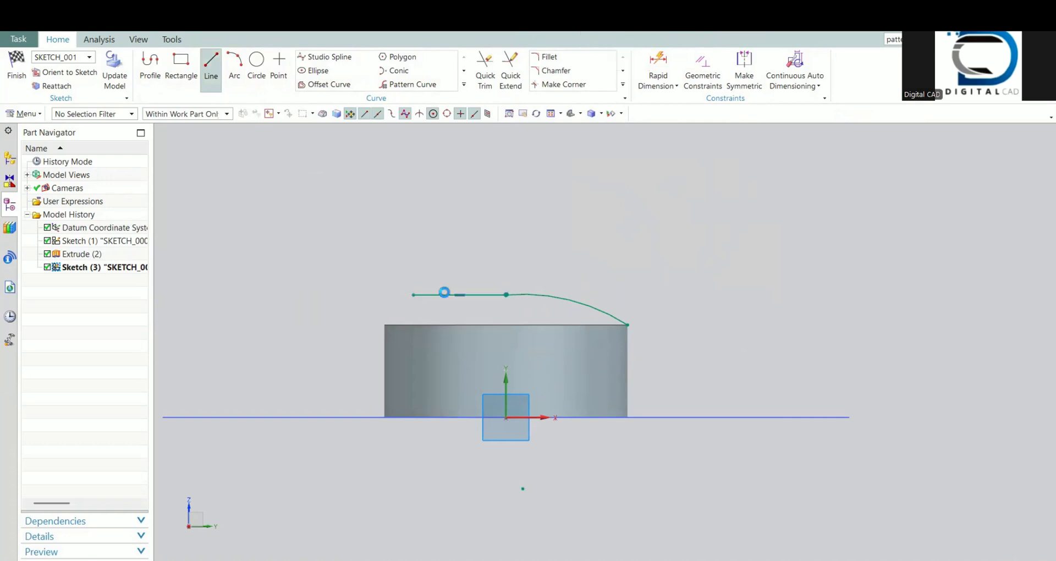
# Step: Dimension the horizontal and vertical distances from the sketch origin to the arc's end at the hub's upper outer corner
pyautogui.press('d')
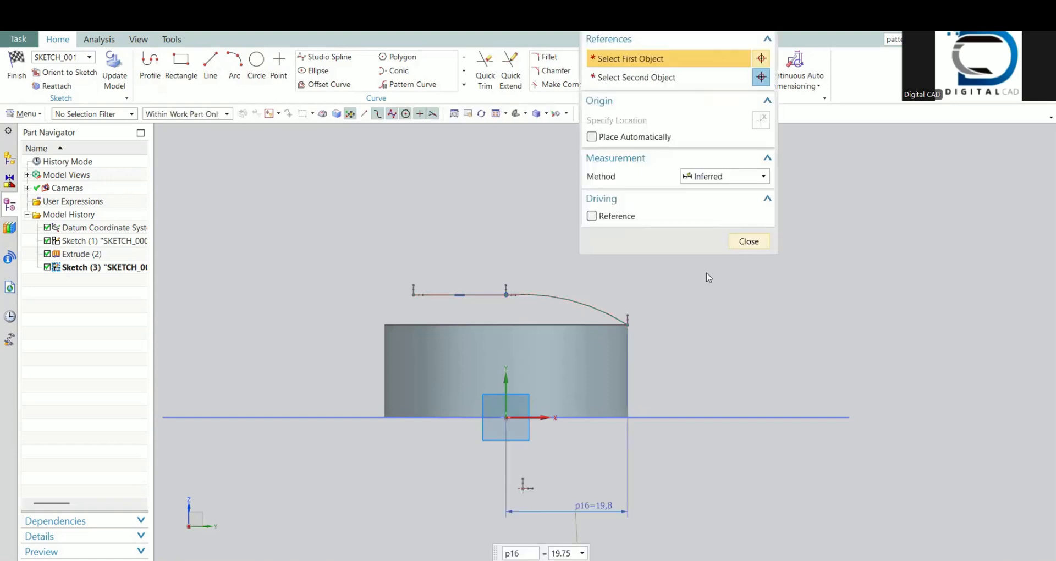
pyautogui.press('Escape')
pyautogui.click(627, 325)
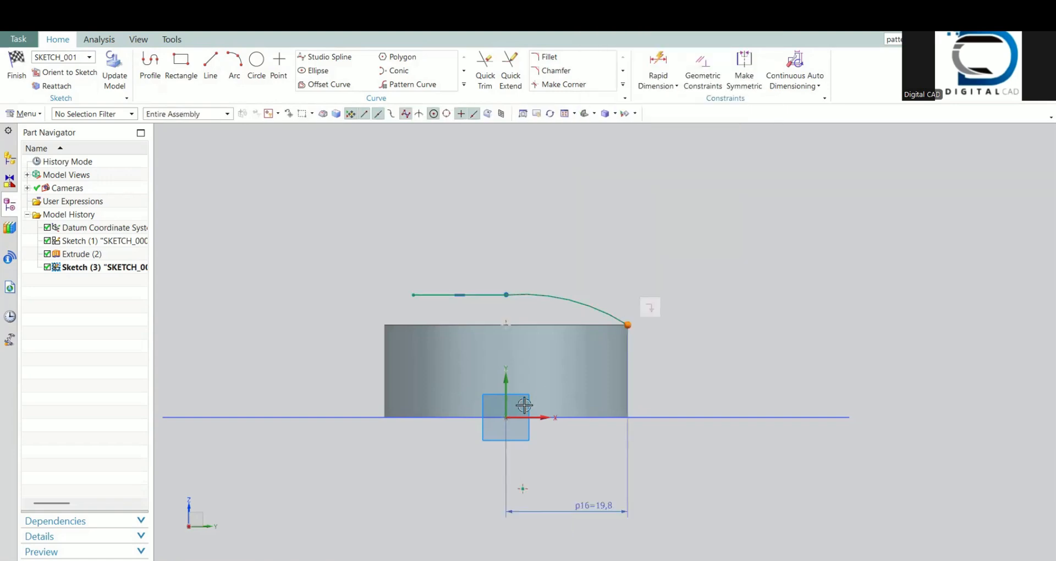
pyautogui.click(505, 418)
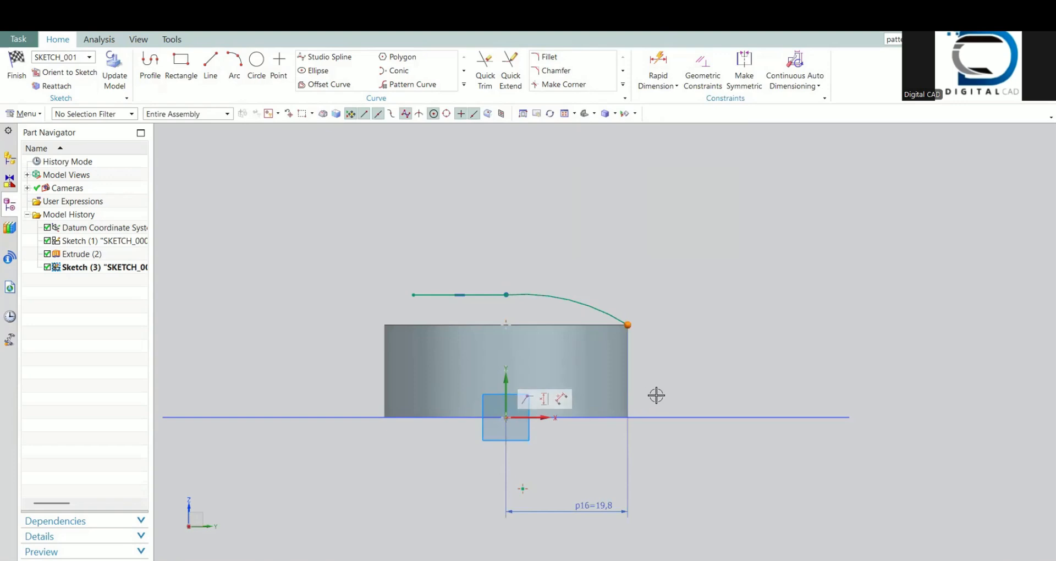
pyautogui.click(658, 68)
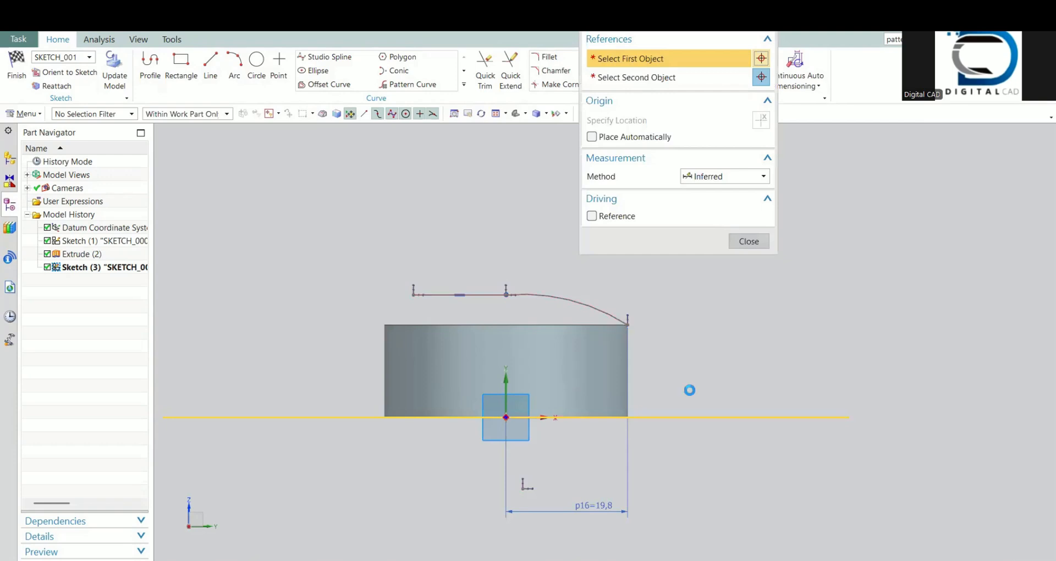
pyautogui.click(690, 390)
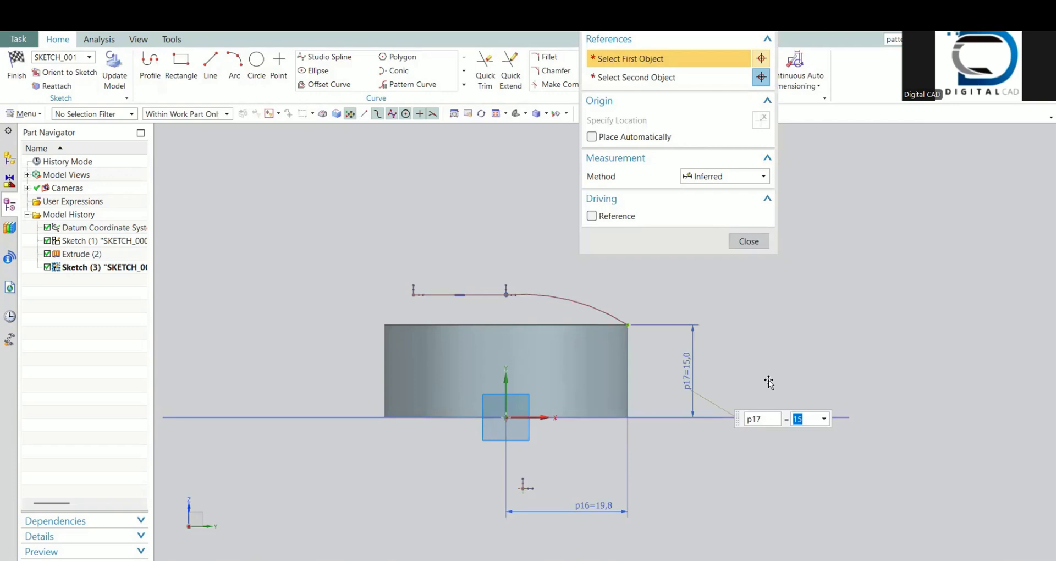
pyautogui.click(748, 241)
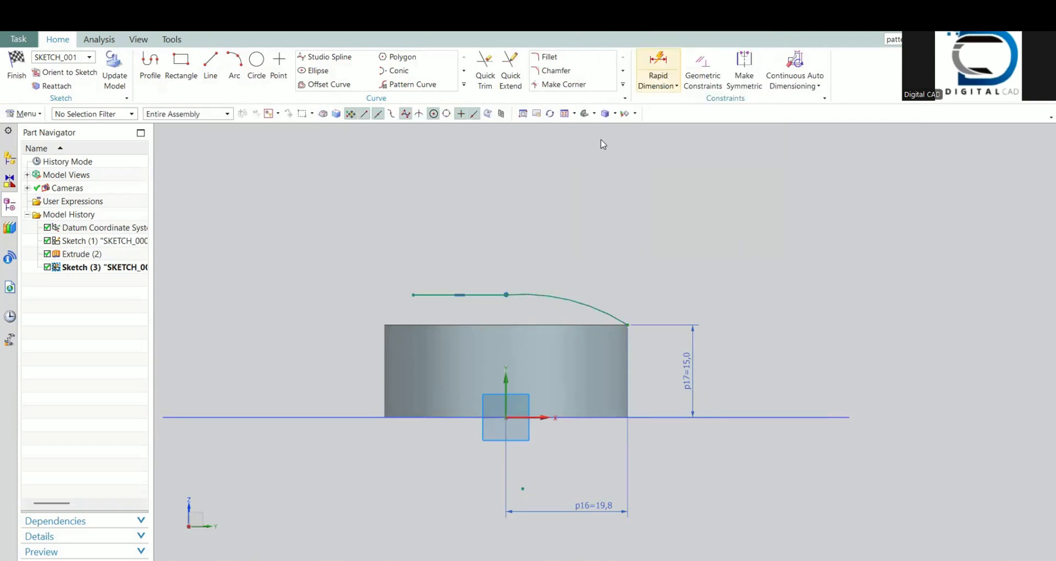
# Step: Dimension the horizontal line's height above the sketch origin and set it to 17 mm
pyautogui.press('d')
pyautogui.click(505, 419)
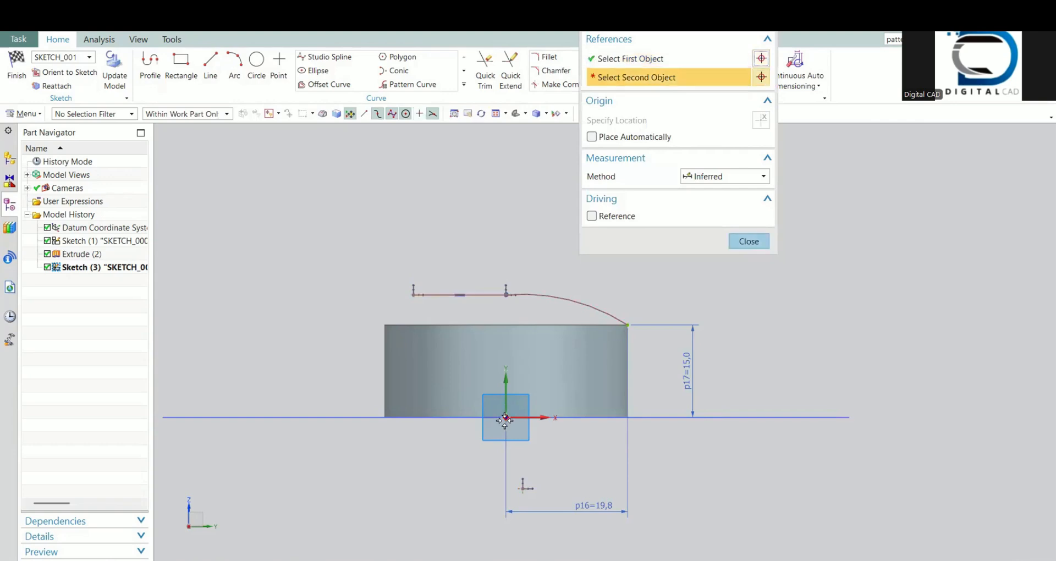
pyautogui.click(303, 364)
pyautogui.write('17')
pyautogui.press('Return')
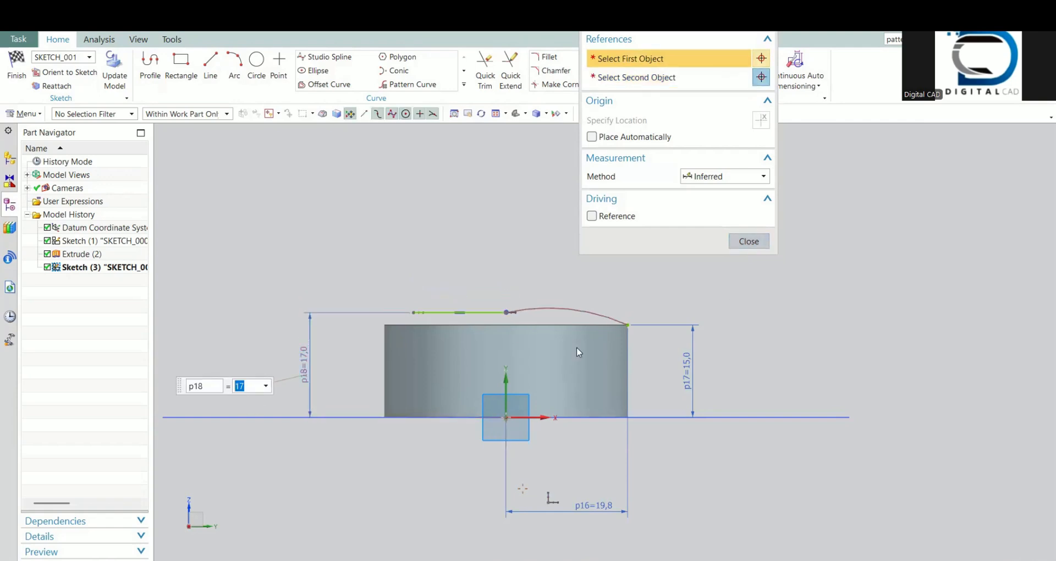
pyautogui.press('Escape')
# Step: Make the arc tangent to the horizontal line above the hub
pyautogui.click(500, 312)
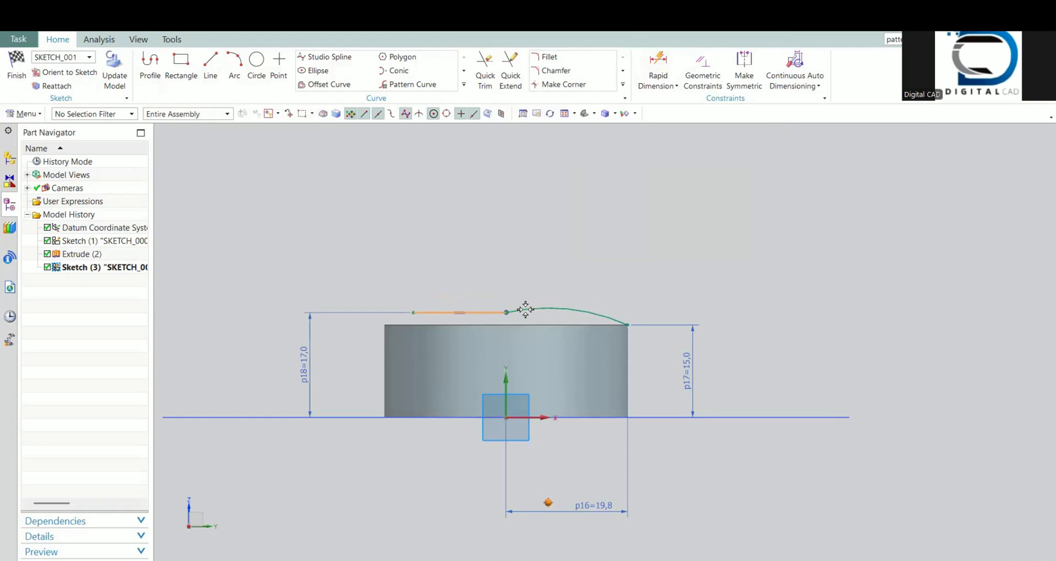
pyautogui.click(525, 309)
pyautogui.press('Escape')
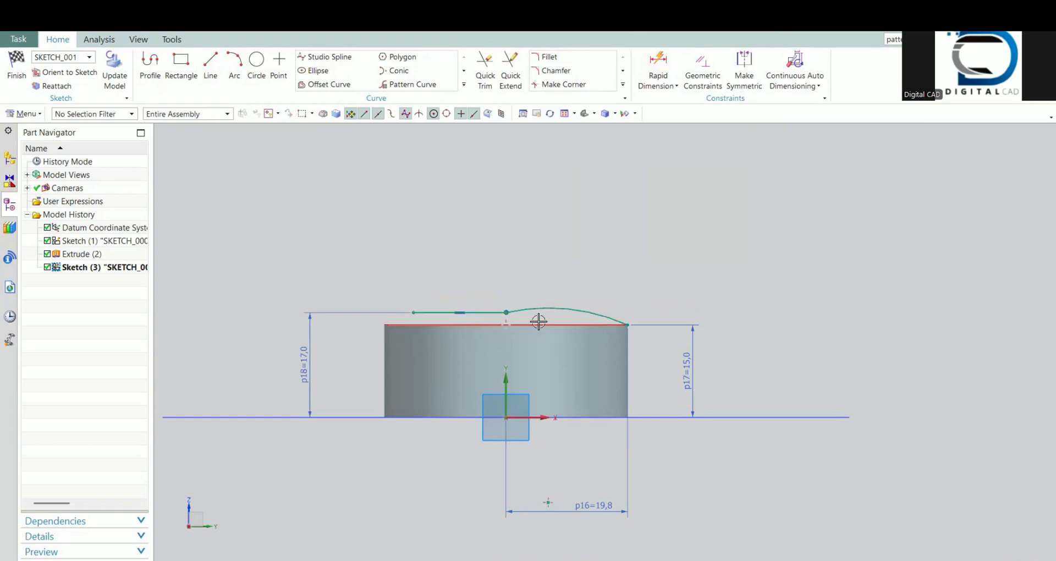
pyautogui.click(486, 311)
pyautogui.click(537, 308)
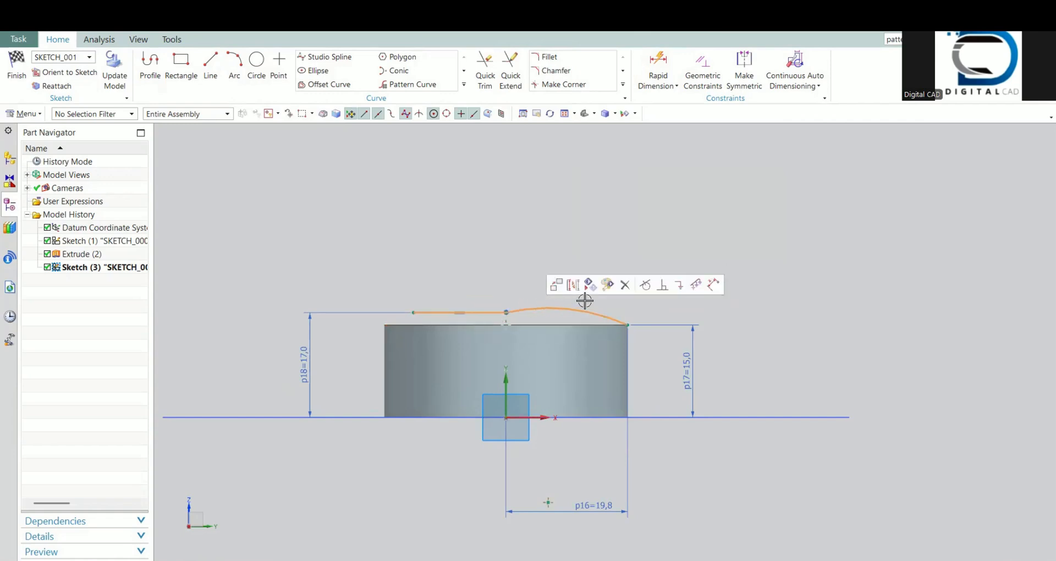
pyautogui.click(644, 284)
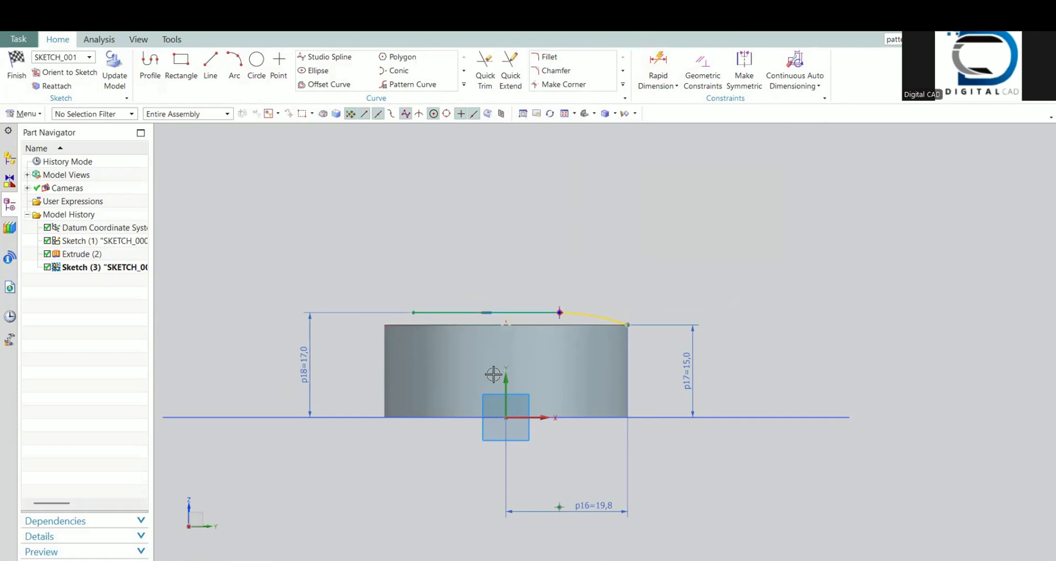
# Step: Constrain the shared endpoint of the line and arc to lie on the vertical datum axis
pyautogui.click(560, 313)
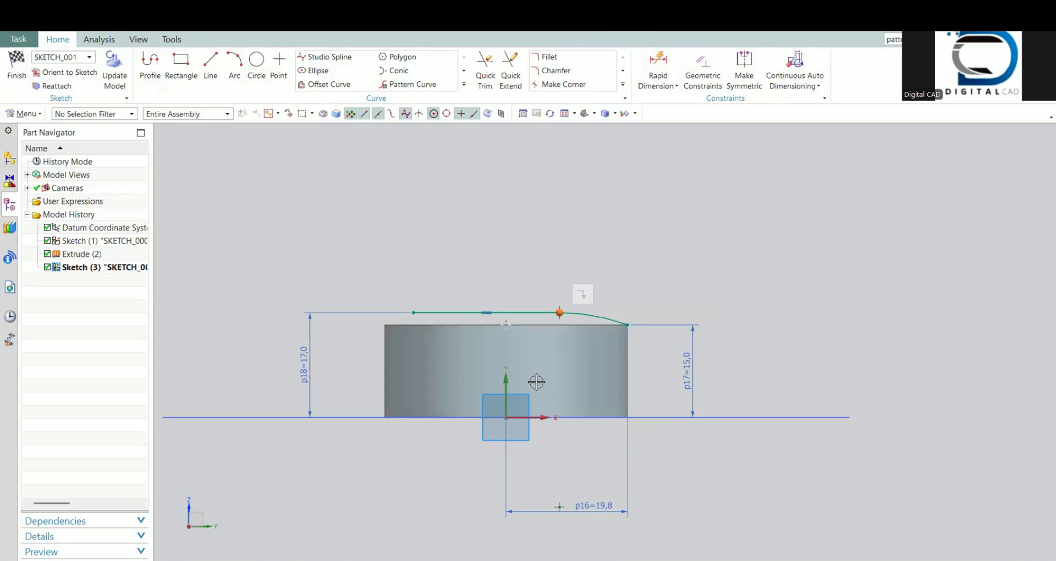
pyautogui.click(506, 381)
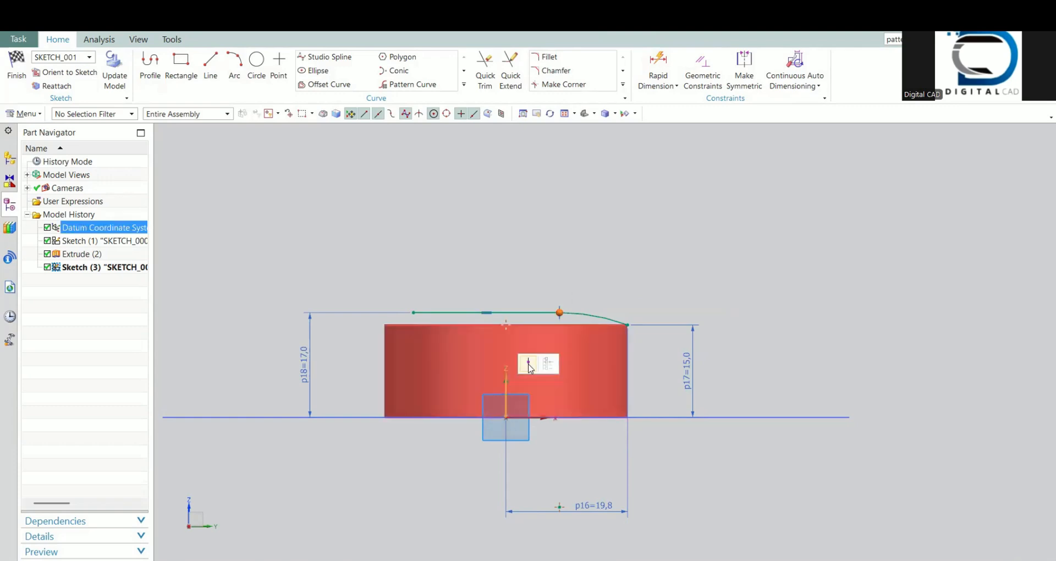
pyautogui.click(529, 367)
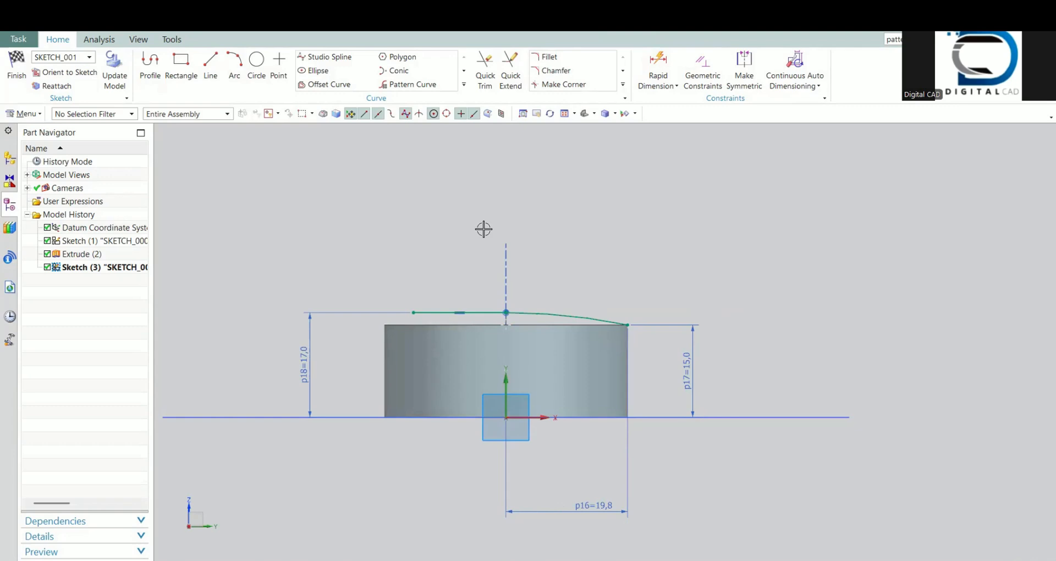
# Step: Dimension the length of the horizontal line above the hub
pyautogui.click(658, 63)
pyautogui.click(444, 311)
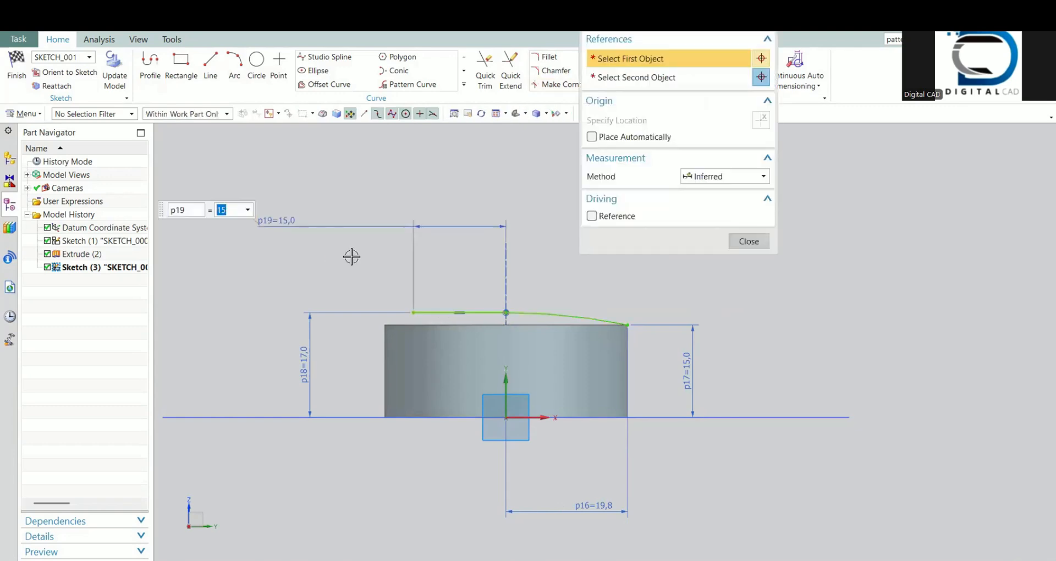
pyautogui.middleClick(438, 308)
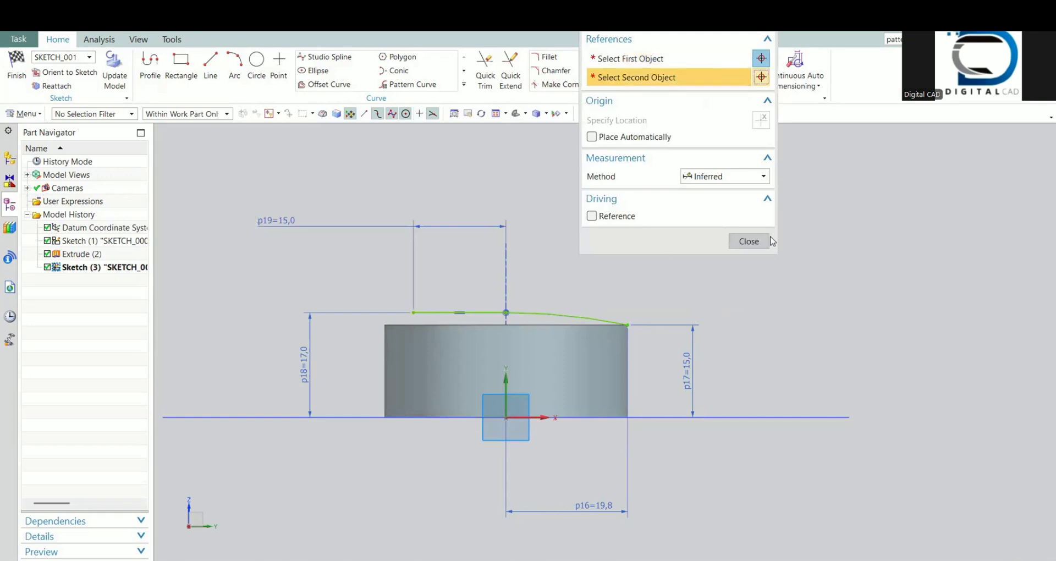
pyautogui.click(748, 244)
# Step: Convert the horizontal line to a reference line and finish the dome profile sketch
pyautogui.click(433, 311)
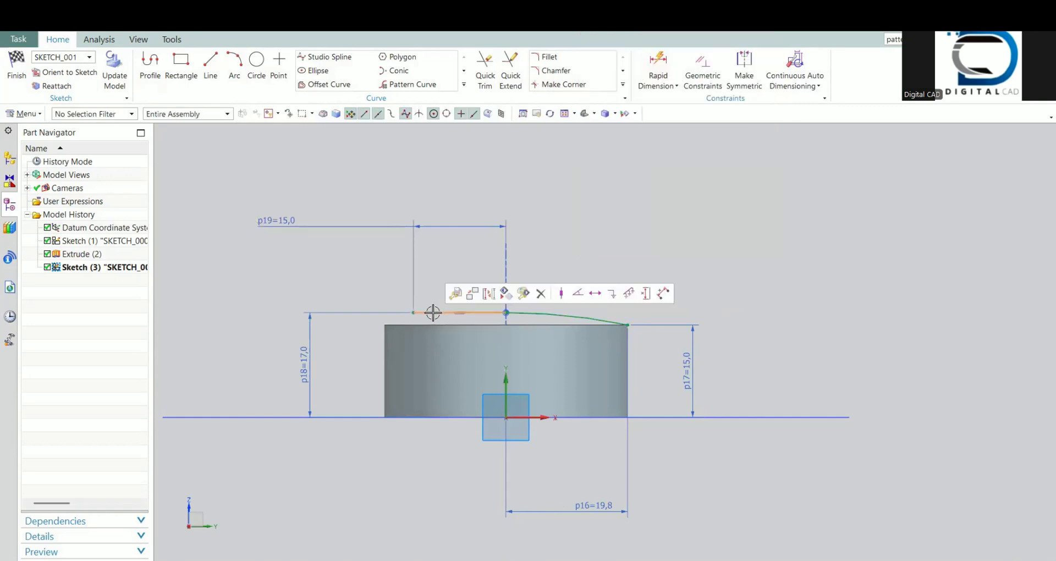
pyautogui.click(746, 87)
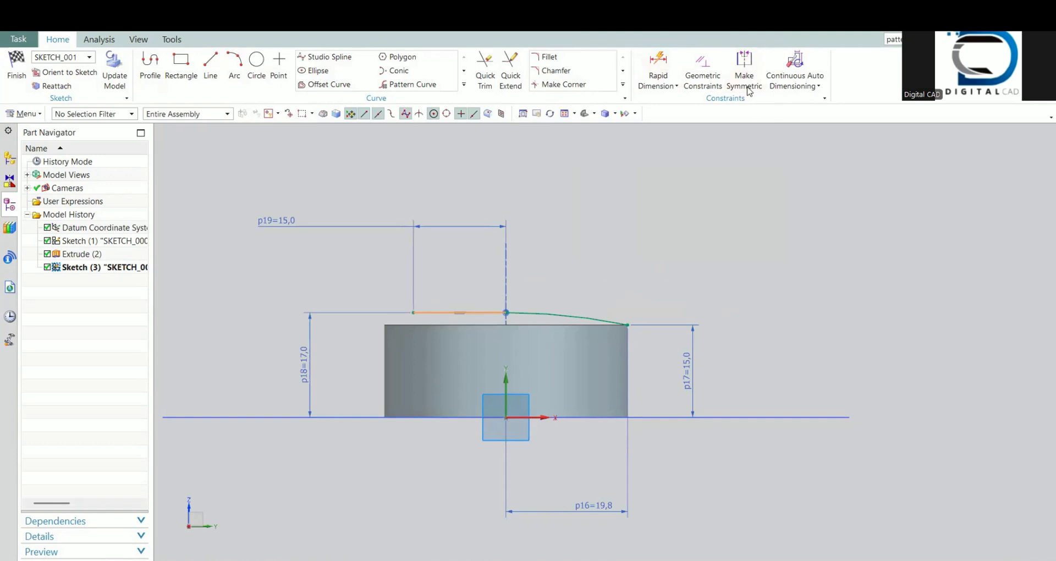
pyautogui.click(437, 313)
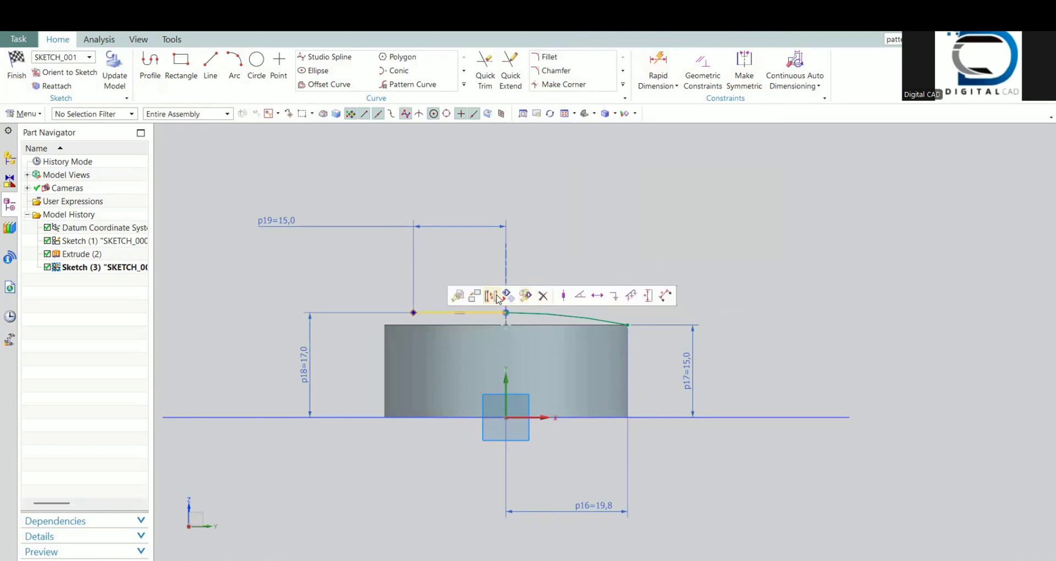
pyautogui.click(16, 63)
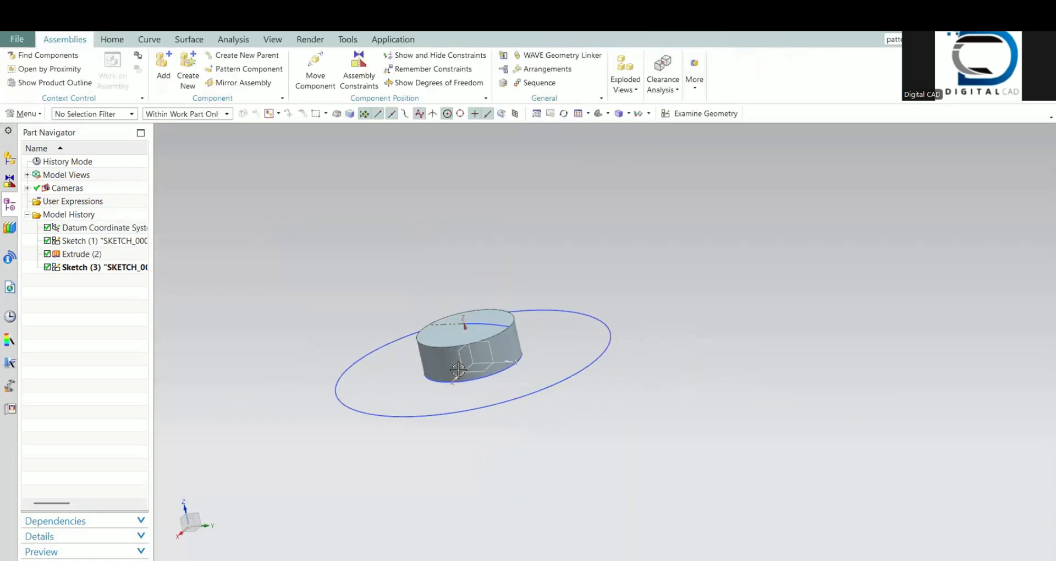
# Step: Revolve the arc from 0 to 360 degrees about the datum Z axis, united with the hub body, to form the domed top
pyautogui.moveTo(458, 371)
pyautogui.mouseDown(button='middle')
pyautogui.moveTo(424, 372)
pyautogui.moveTo(426, 364)
pyautogui.mouseUp(button='middle')
pyautogui.moveTo(460, 348)
pyautogui.mouseDown(button='middle')
pyautogui.moveTo(438, 337)
pyautogui.moveTo(471, 356)
pyautogui.moveTo(479, 326)
pyautogui.moveTo(469, 330)
pyautogui.mouseUp(button='middle')
pyautogui.scroll(4, 479, 326)
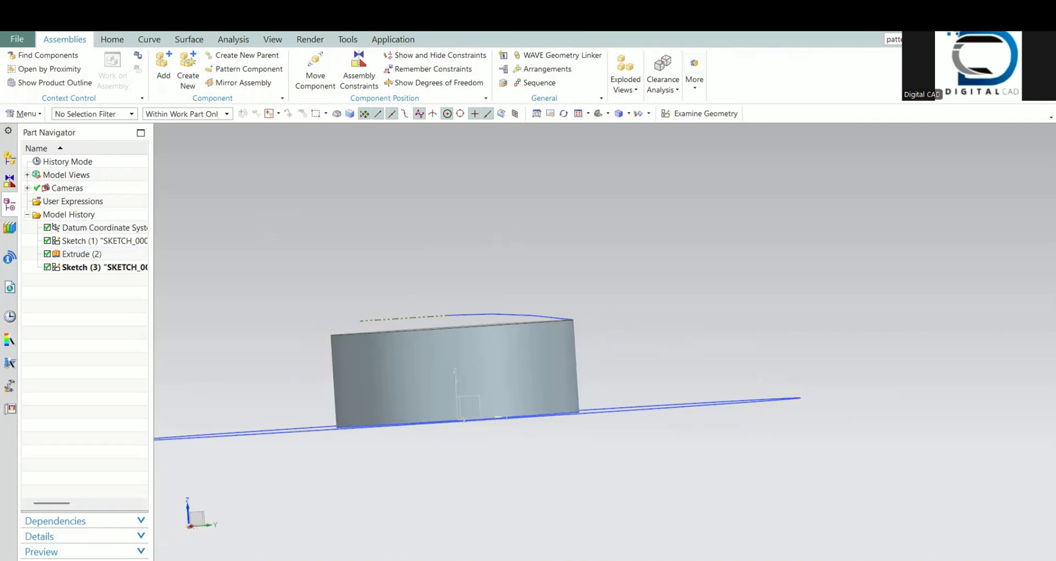
pyautogui.click(149, 39)
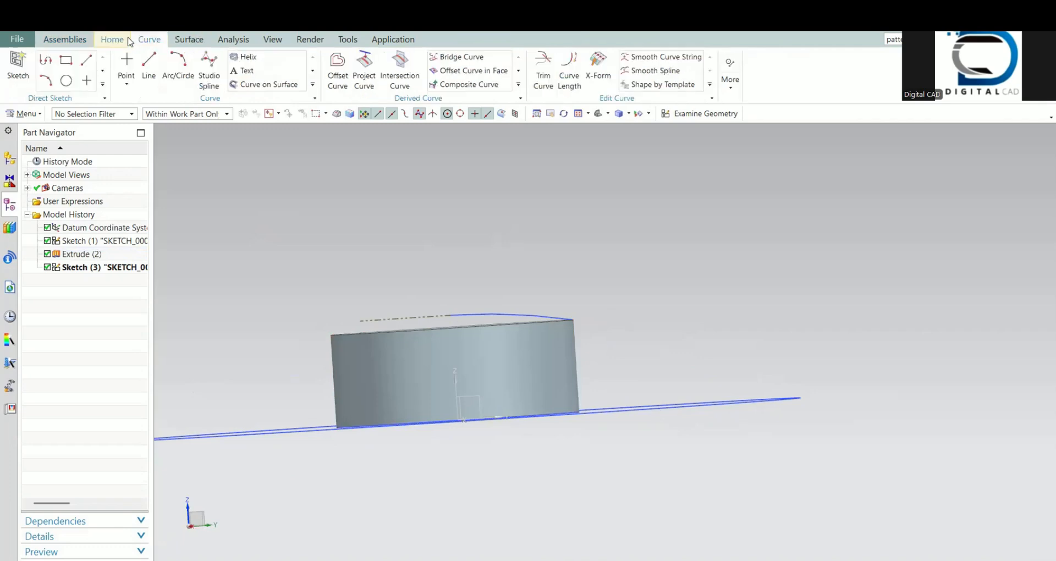
pyautogui.click(112, 39)
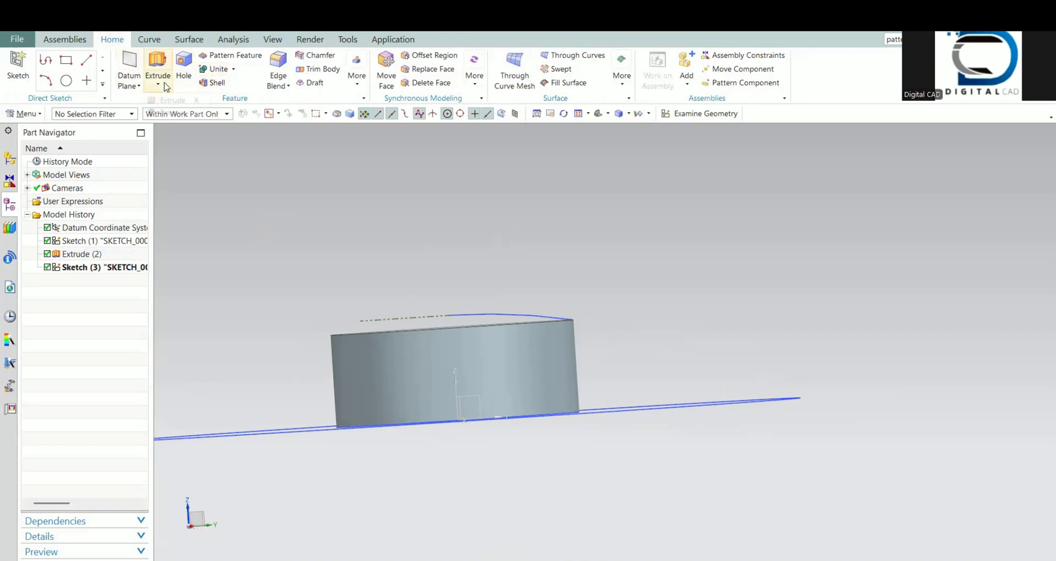
pyautogui.click(158, 84)
pyautogui.click(161, 113)
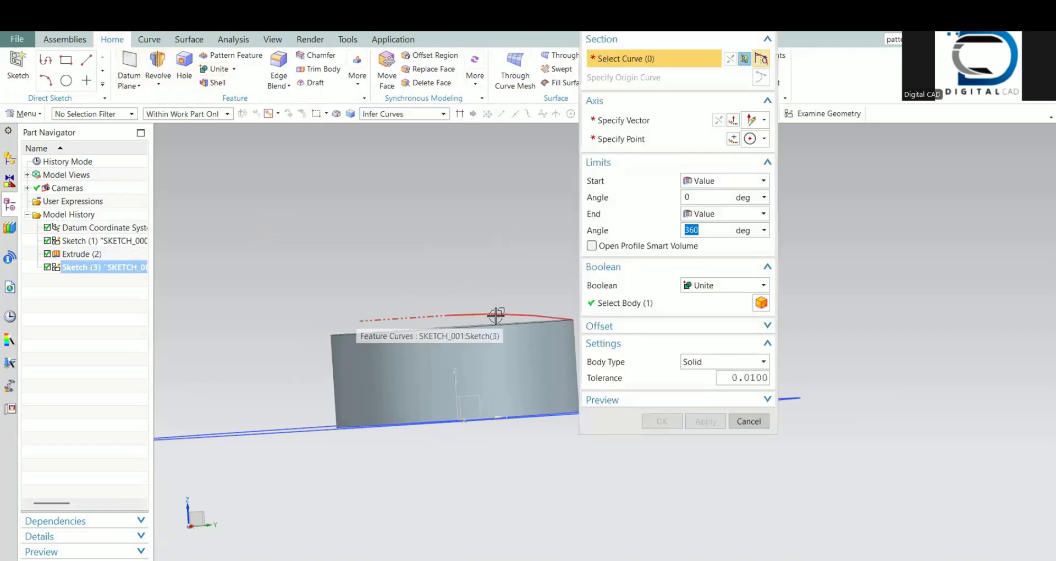
pyautogui.click(627, 120)
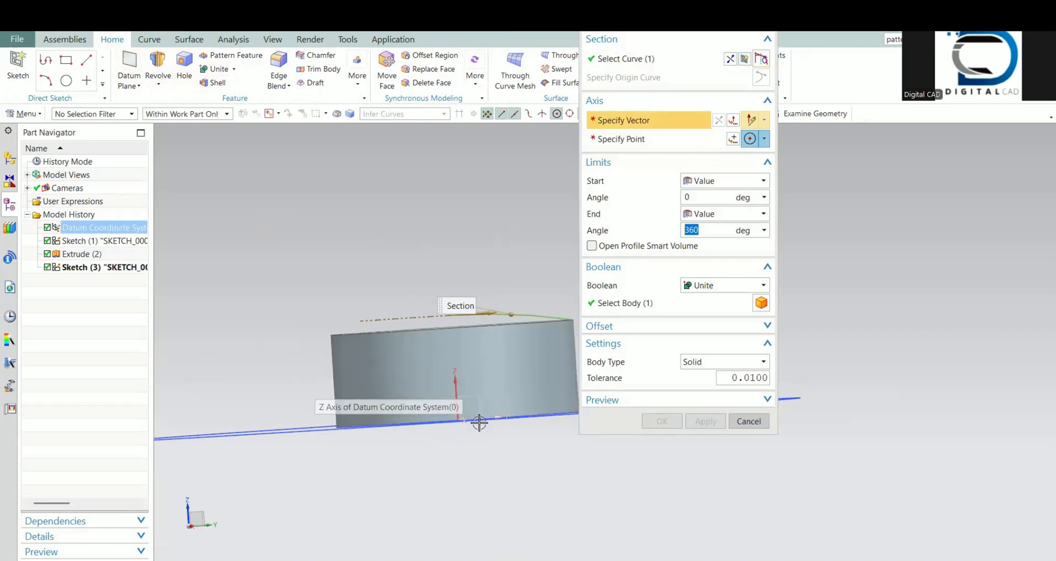
pyautogui.click(471, 416)
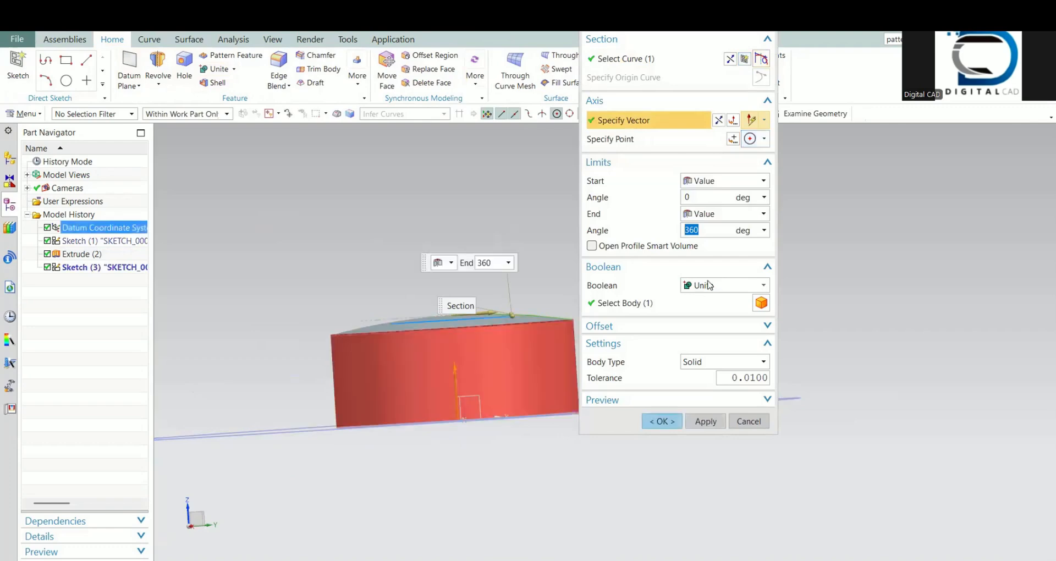
pyautogui.click(661, 420)
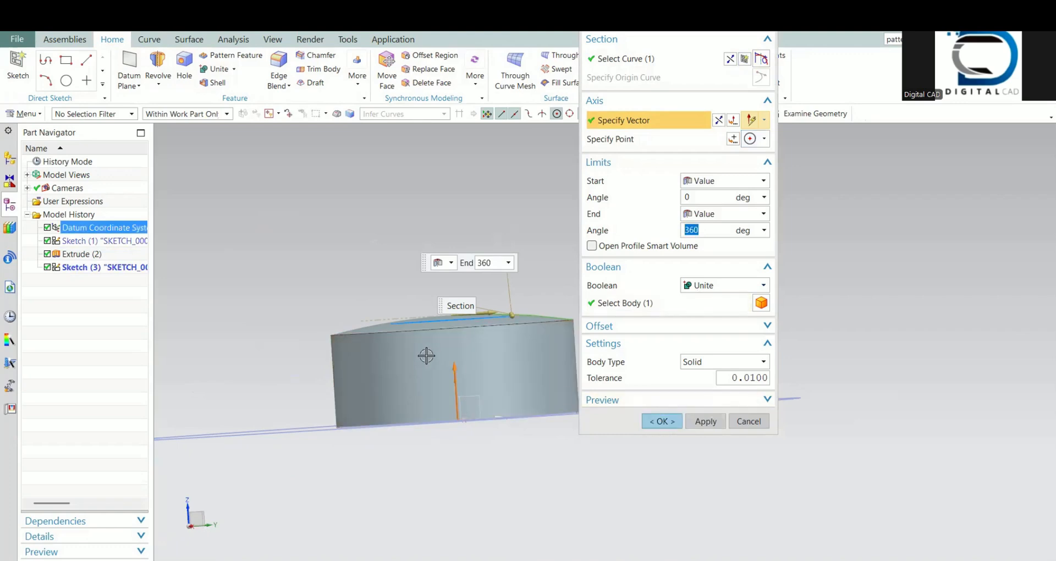
pyautogui.moveTo(431, 358); pyautogui.dragTo(392, 331, button='middle')
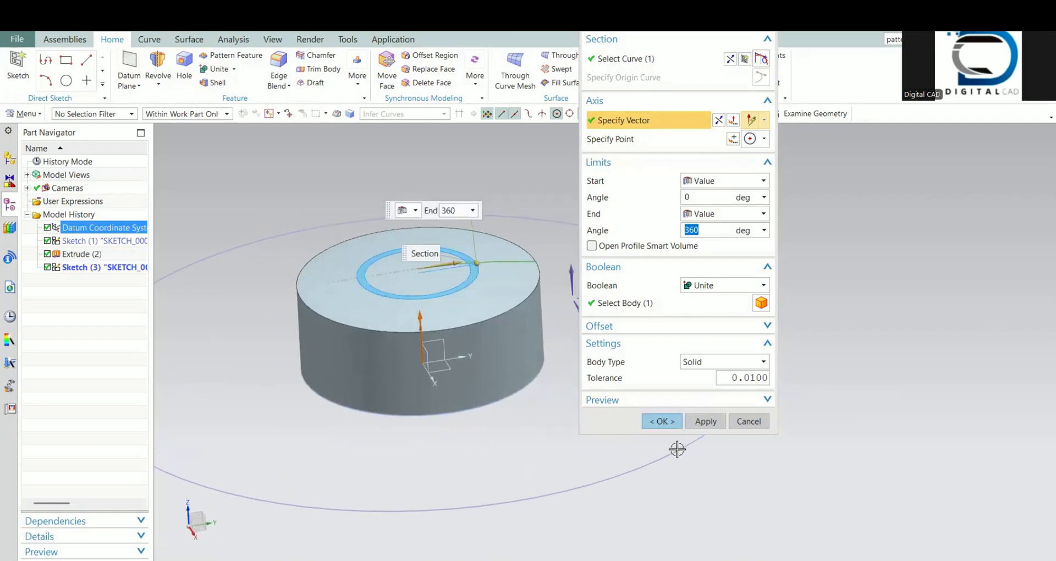
pyautogui.click(656, 417)
# Step: Apply a 0.5 mm circular edge blend to the edge between the dome and the hub's side wall
pyautogui.moveTo(490, 410)
pyautogui.mouseDown(button='middle')
pyautogui.moveTo(445, 410)
pyautogui.moveTo(502, 410)
pyautogui.mouseUp(button='middle')
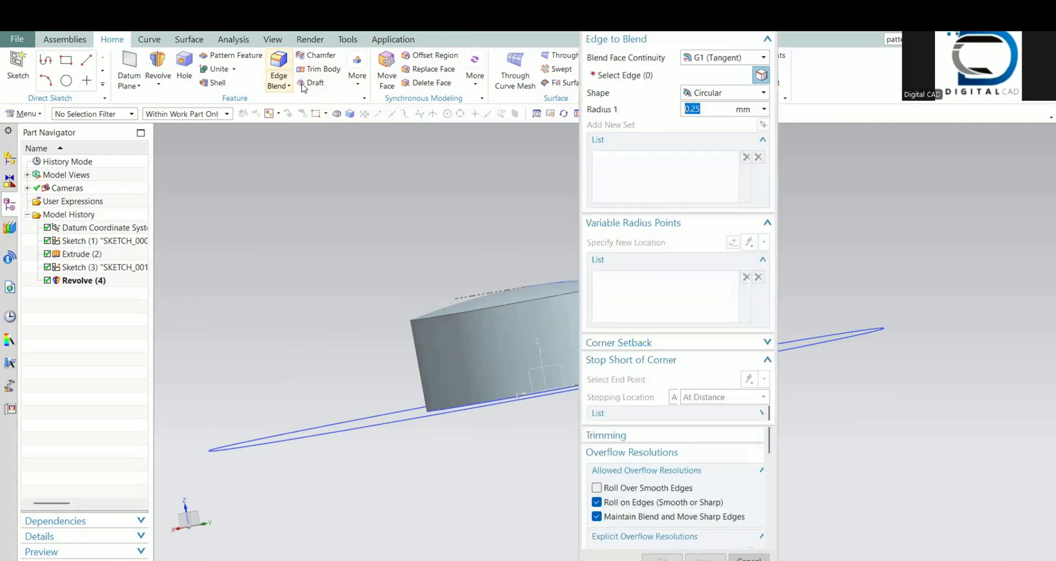
pyautogui.click(444, 311)
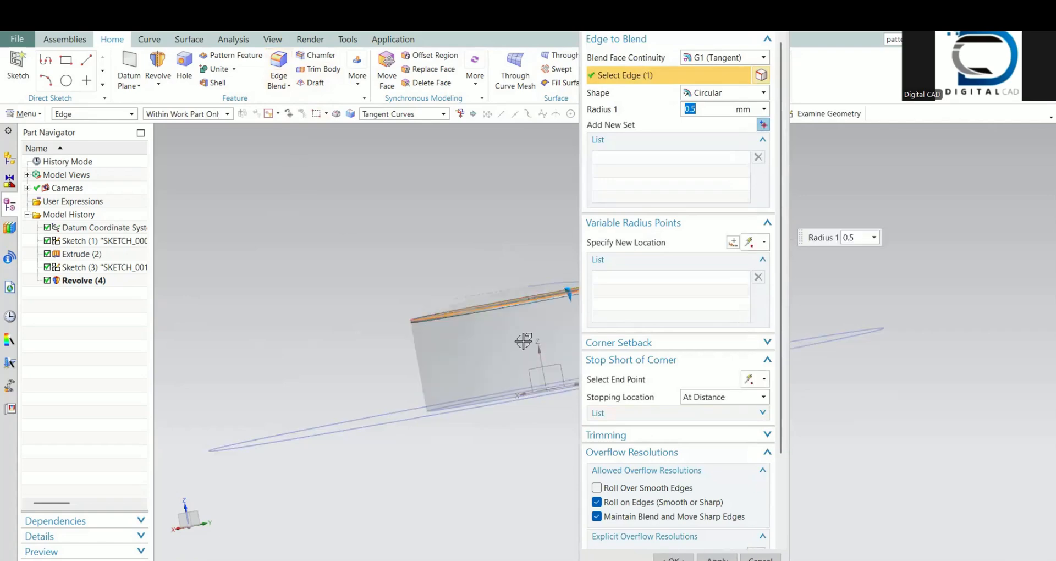
pyautogui.moveTo(523, 340)
pyautogui.mouseDown(button='middle')
pyautogui.moveTo(507, 345)
pyautogui.moveTo(542, 378)
pyautogui.moveTo(520, 349)
pyautogui.mouseUp(button='middle')
pyautogui.click(674, 558)
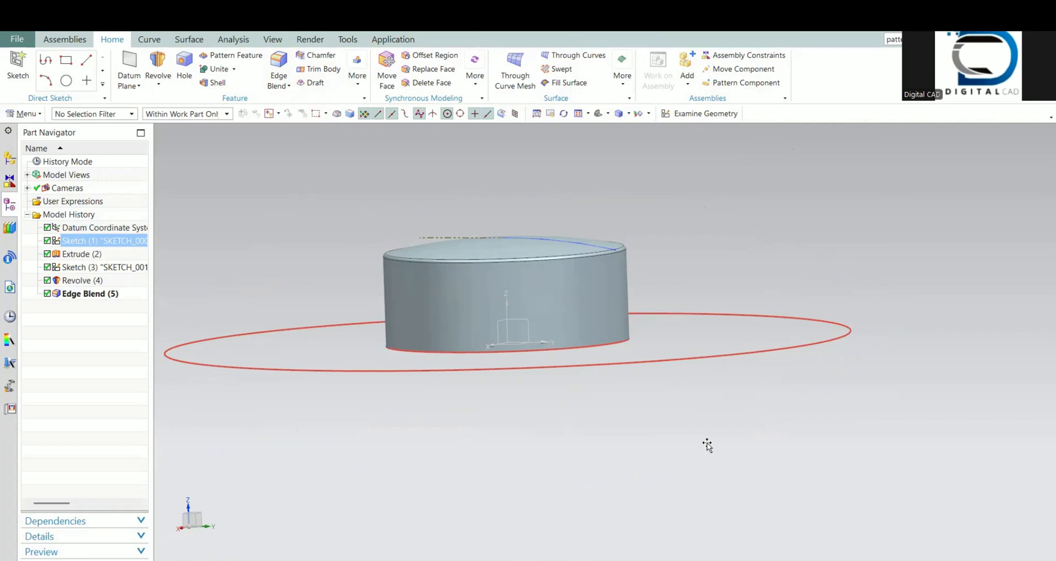
# Step: Create a non-associative datum plane offset 15 mm upward from the XY plane of the datum coordinate system
pyautogui.click(431, 250)
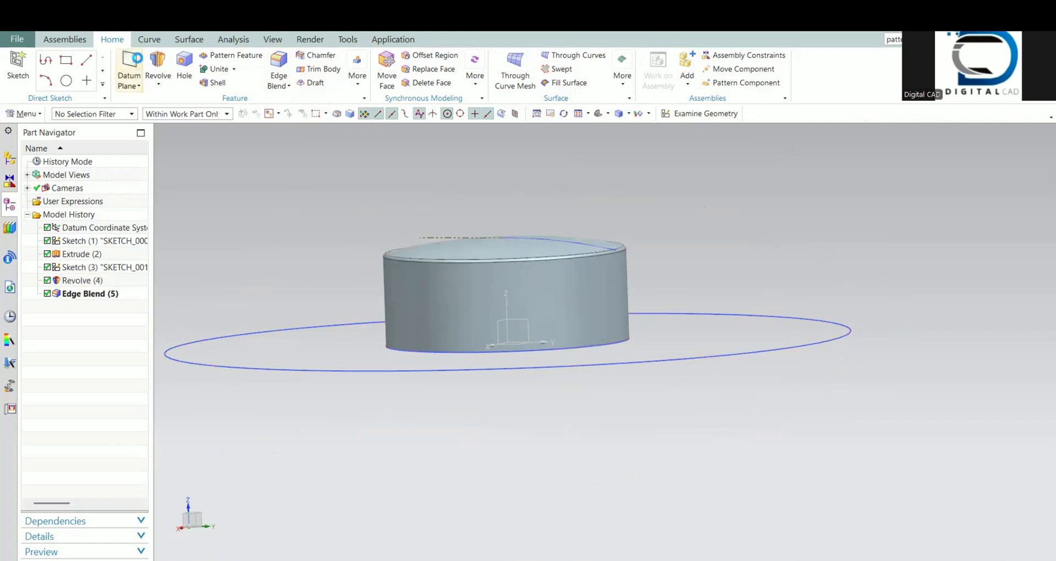
pyautogui.click(129, 63)
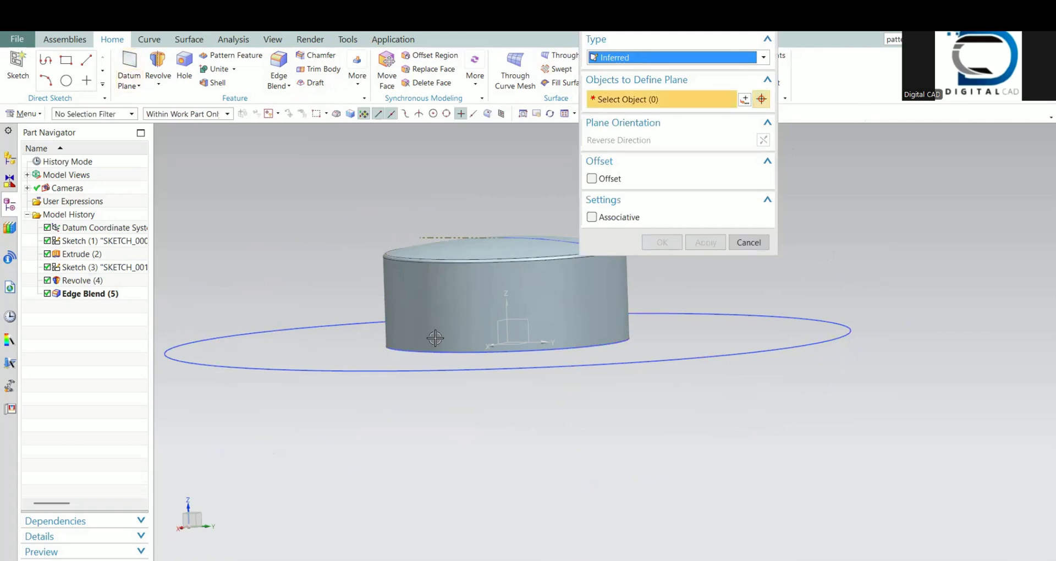
pyautogui.press('Home')
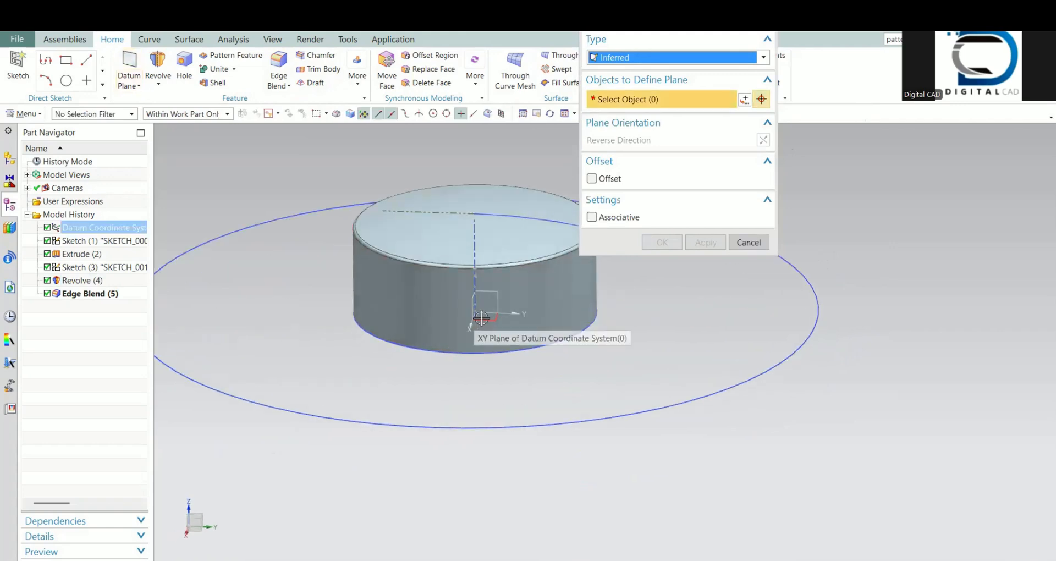
pyautogui.click(481, 318)
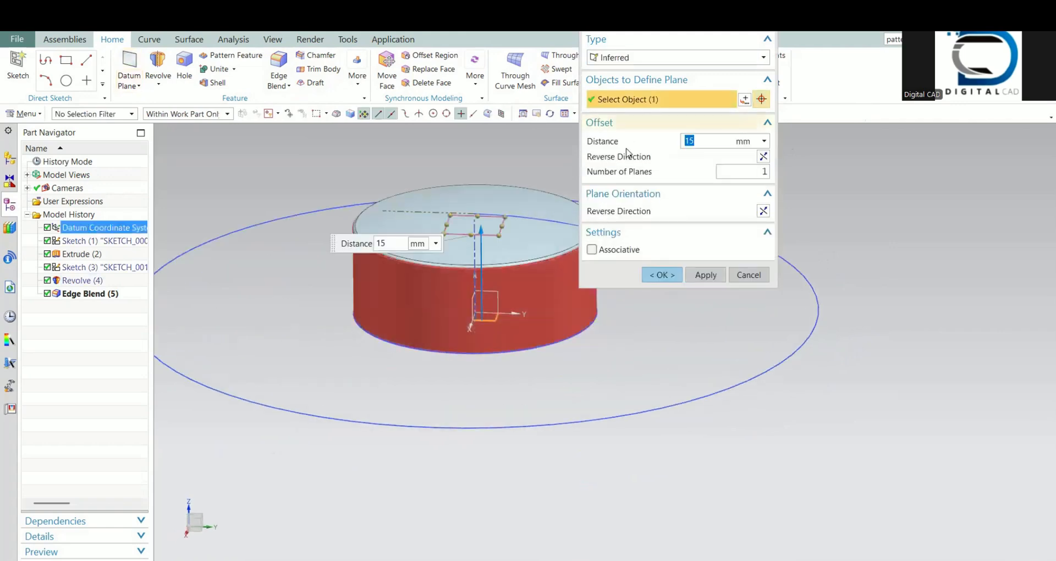
pyautogui.click(663, 275)
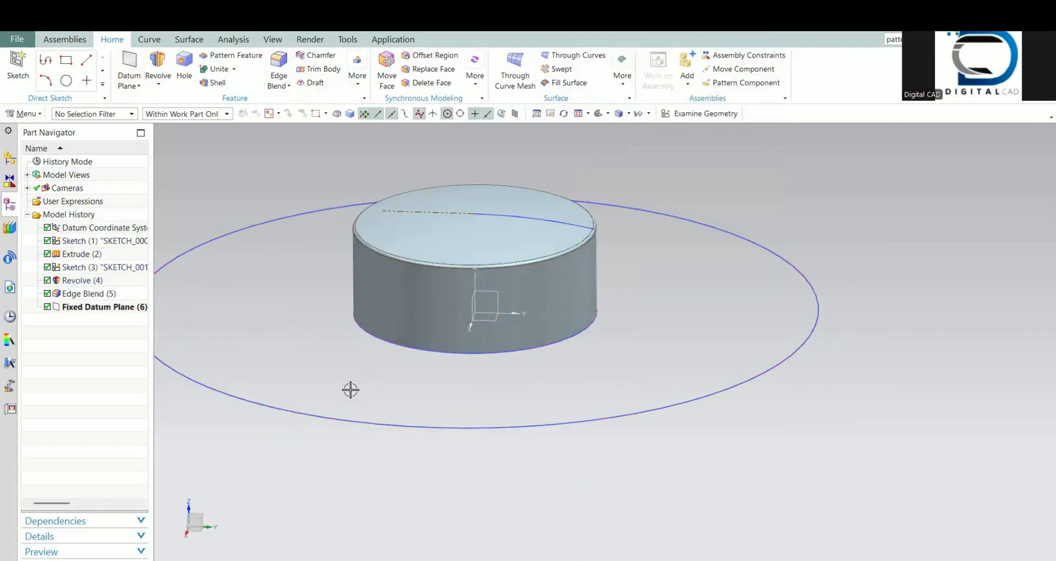
# Step: Display the model in wireframe and start a sketch on the offset datum plane above the hub's base
pyautogui.moveTo(350, 390); pyautogui.dragTo(373, 373, button='right')
pyautogui.keyDown('shift'); pyautogui.moveTo(465, 409); pyautogui.dragTo(518, 465, button='middle'); pyautogui.keyUp('shift')
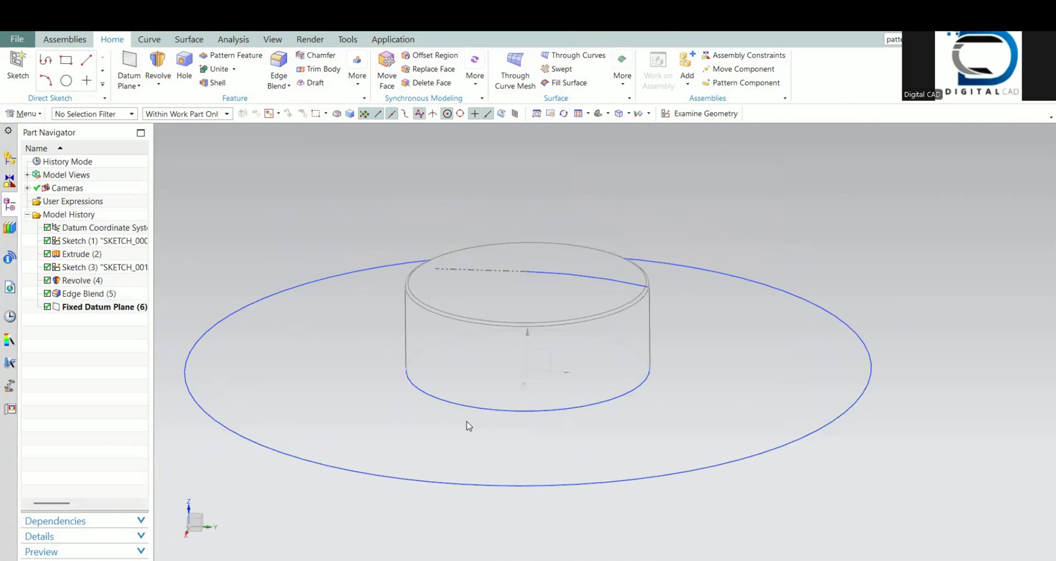
pyautogui.moveTo(492, 368); pyautogui.dragTo(450, 284, button='middle')
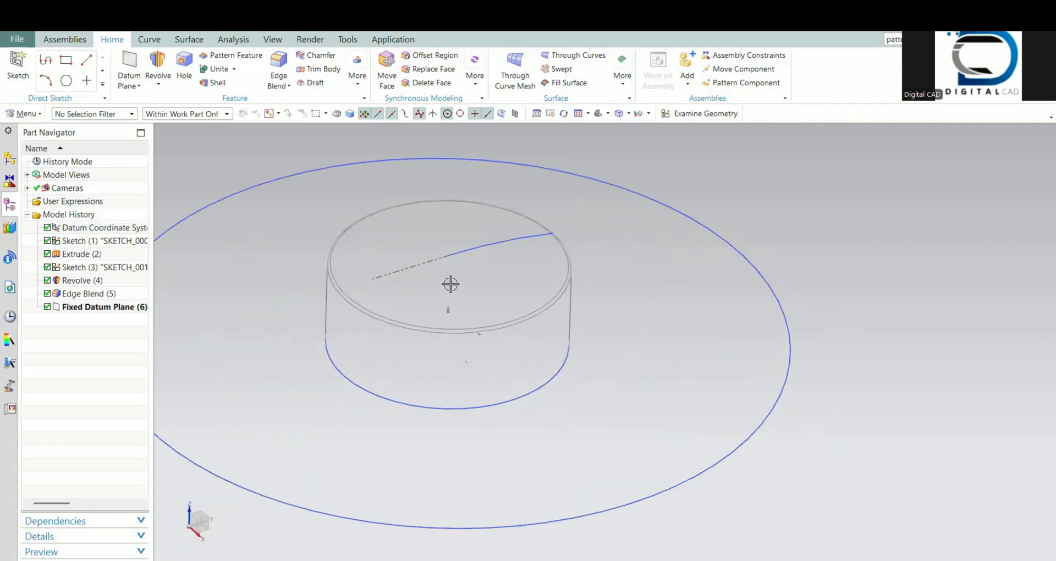
pyautogui.click(665, 113)
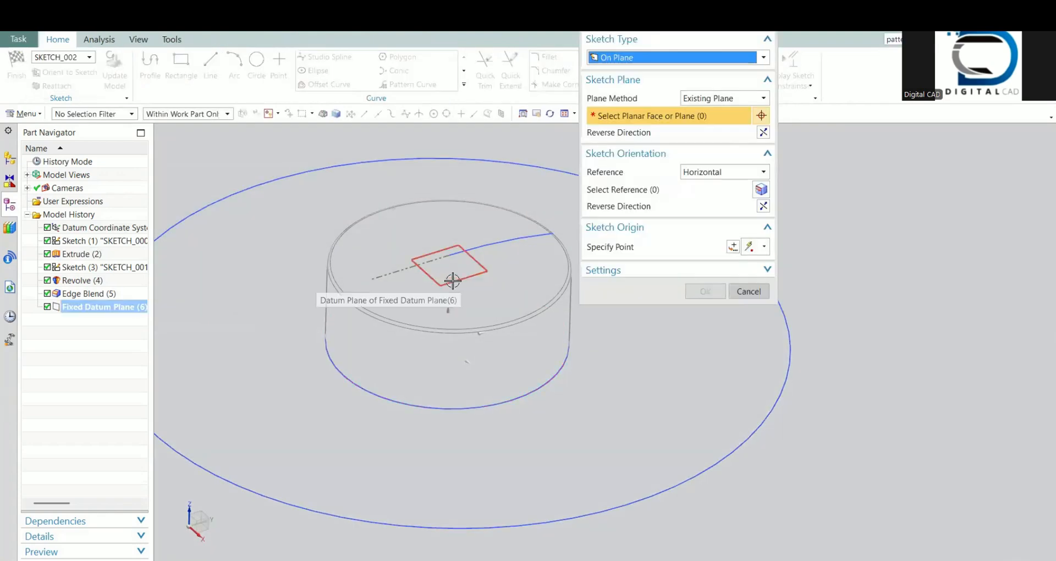
pyautogui.click(452, 281)
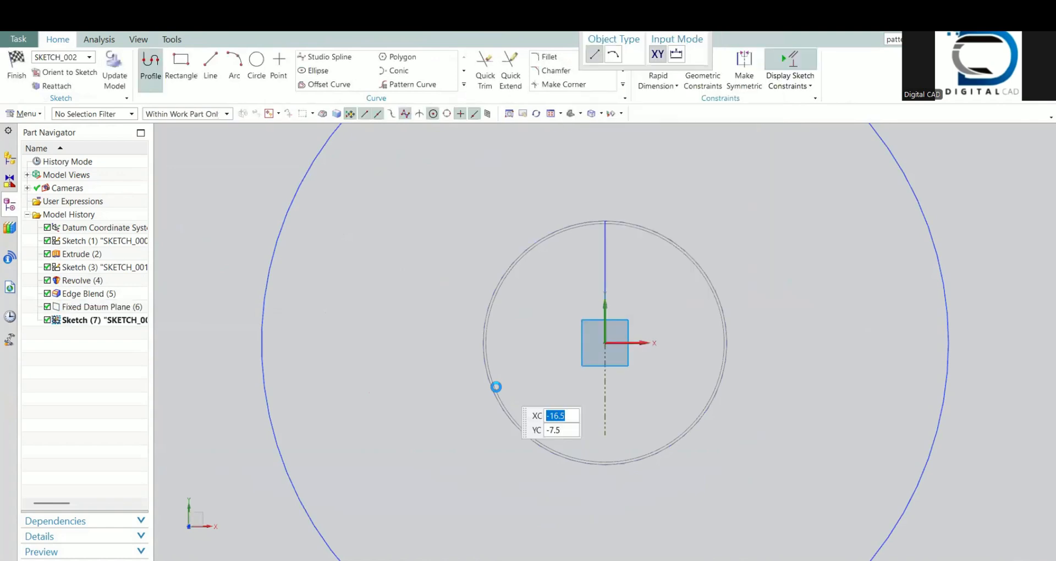
# Step: Turn off Continuous Auto Dimensioning for the new sketch and leave the Profile tool
pyautogui.keyDown('shift'); pyautogui.moveTo(591, 361); pyautogui.dragTo(488, 318, button='middle'); pyautogui.keyUp('shift')
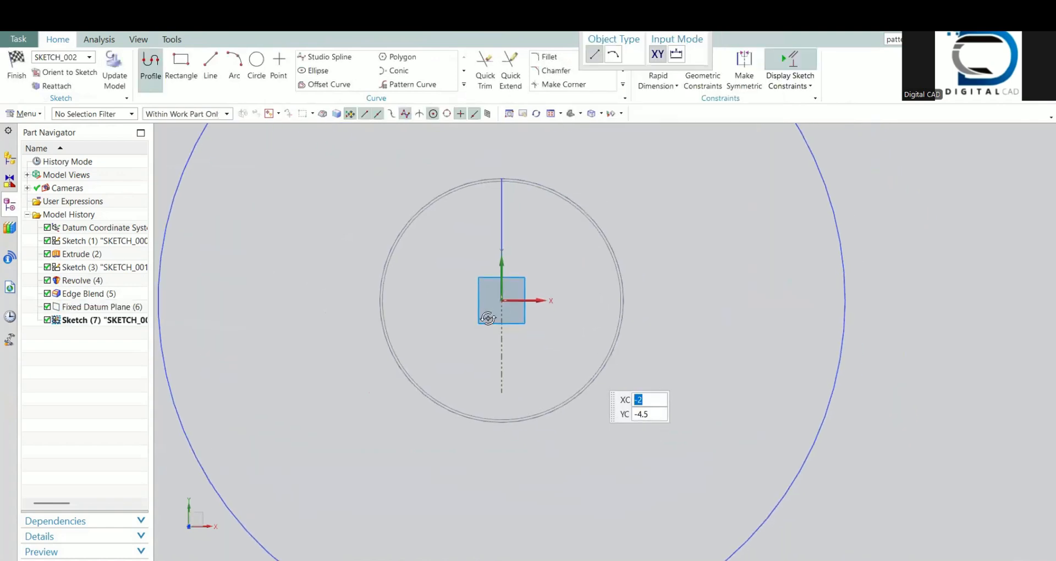
pyautogui.click(790, 86)
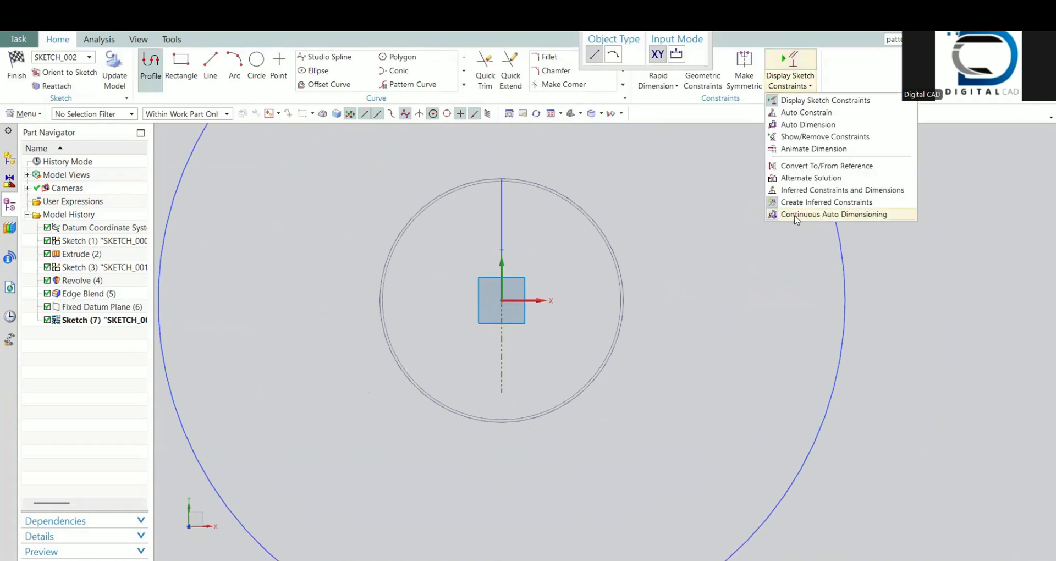
pyautogui.click(795, 214)
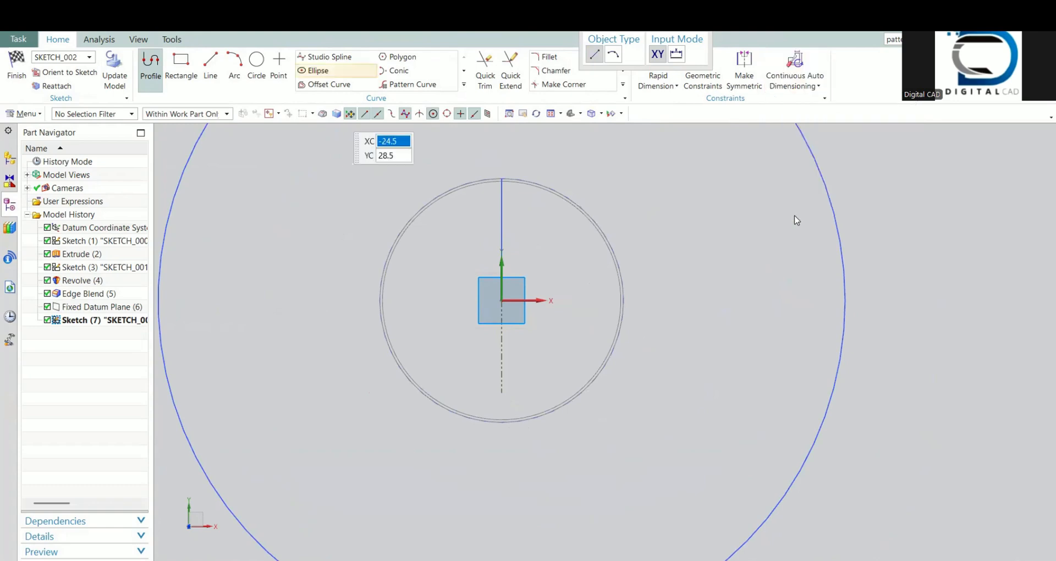
pyautogui.press('Escape')
# Step: Place a degree 3 Through Points studio spline from the hub's edge through one intermediate point to the large outer circle
pyautogui.press('s')
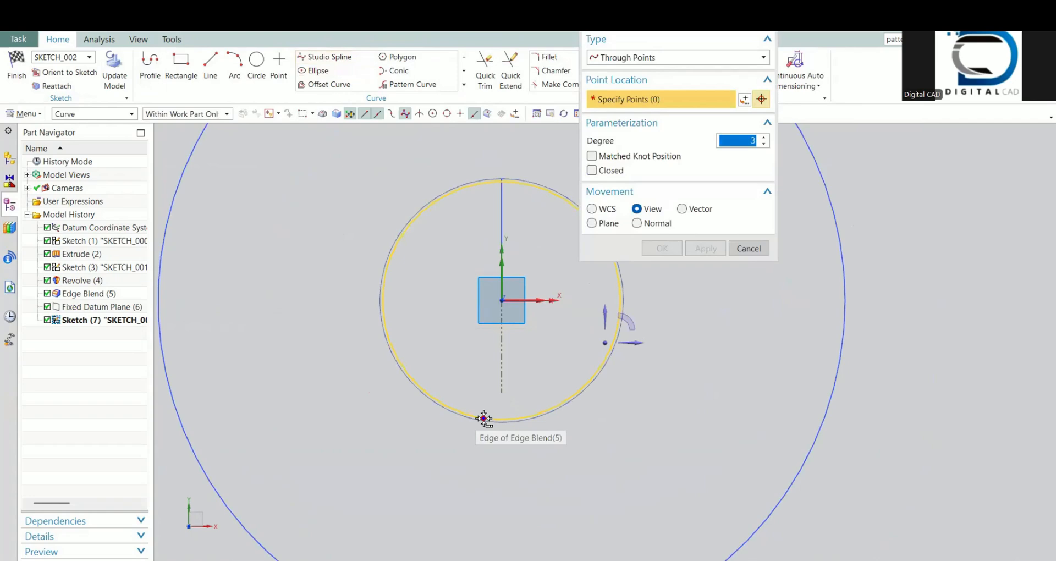
pyautogui.click(484, 418)
pyautogui.click(812, 98)
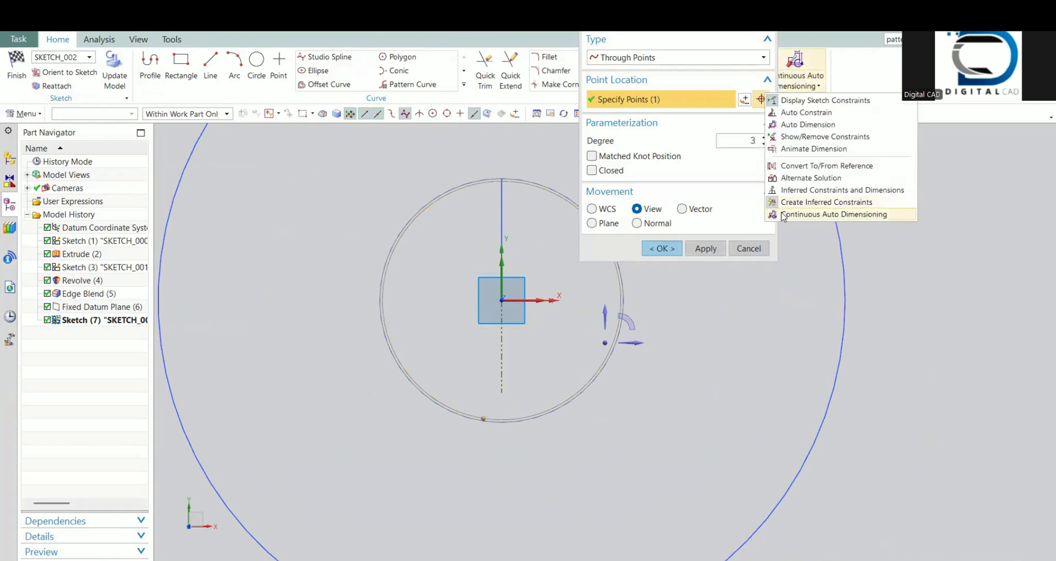
pyautogui.click(562, 450)
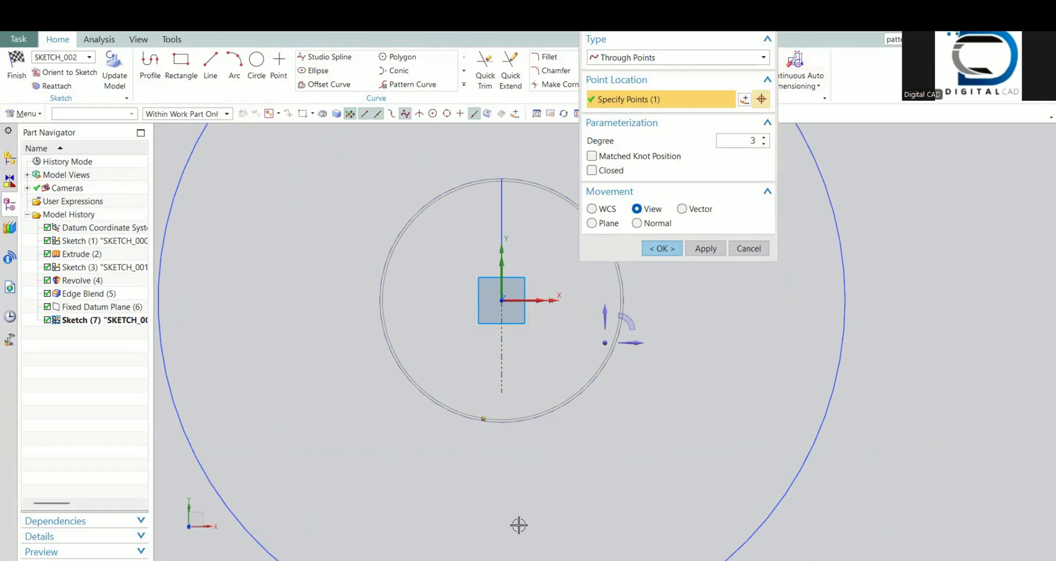
pyautogui.scroll(-1, 522, 466)
pyautogui.keyDown('shift'); pyautogui.moveTo(523, 466); pyautogui.dragTo(520, 422, button='middle'); pyautogui.keyUp('shift')
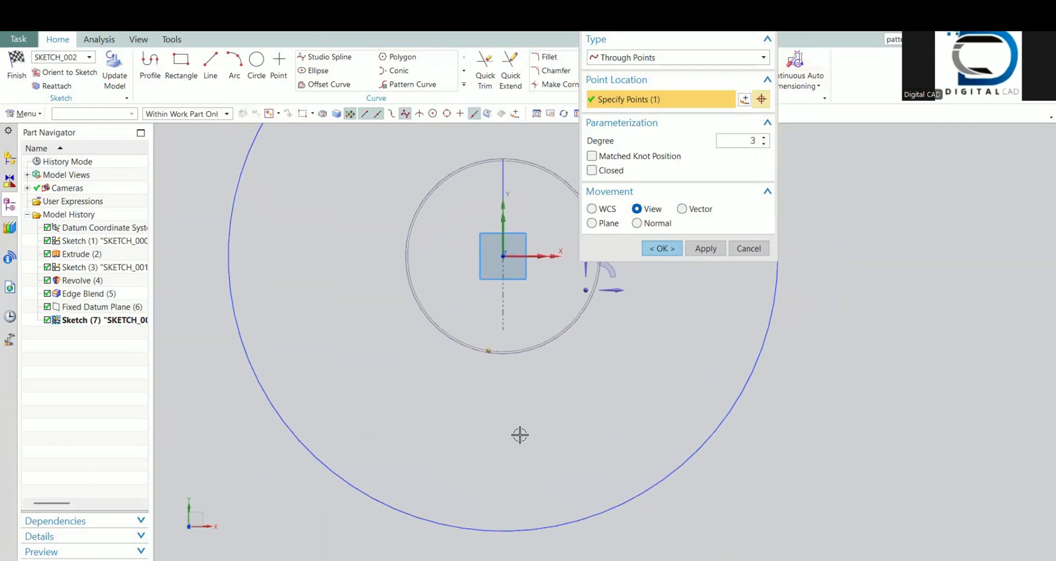
pyautogui.click(525, 433)
pyautogui.click(589, 517)
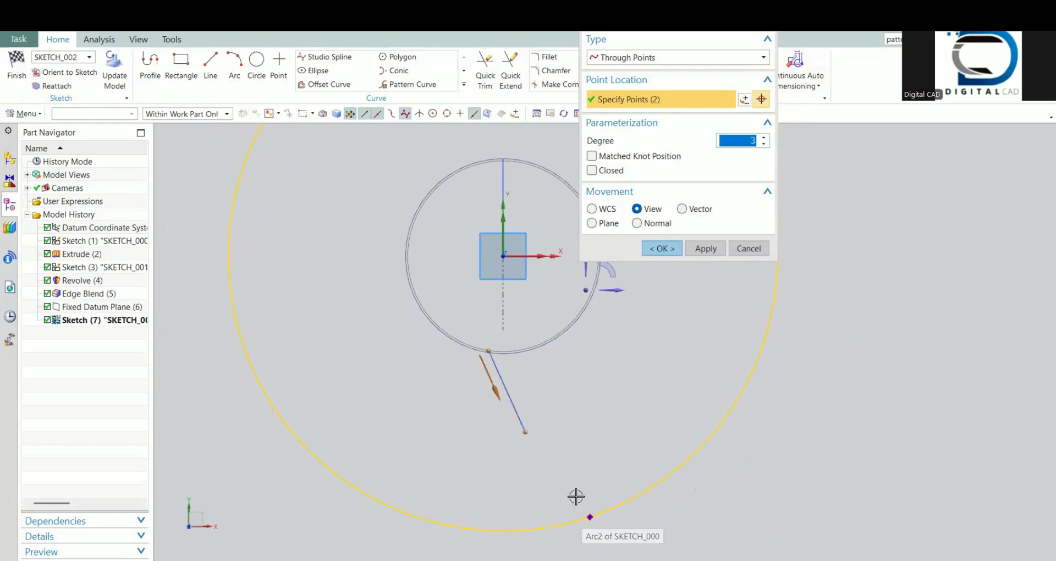
# Step: Reposition the spline's hub-end and middle points to smooth the blade curve, and accept it as a By Poles spline
pyautogui.moveTo(525, 432); pyautogui.dragTo(515, 447)
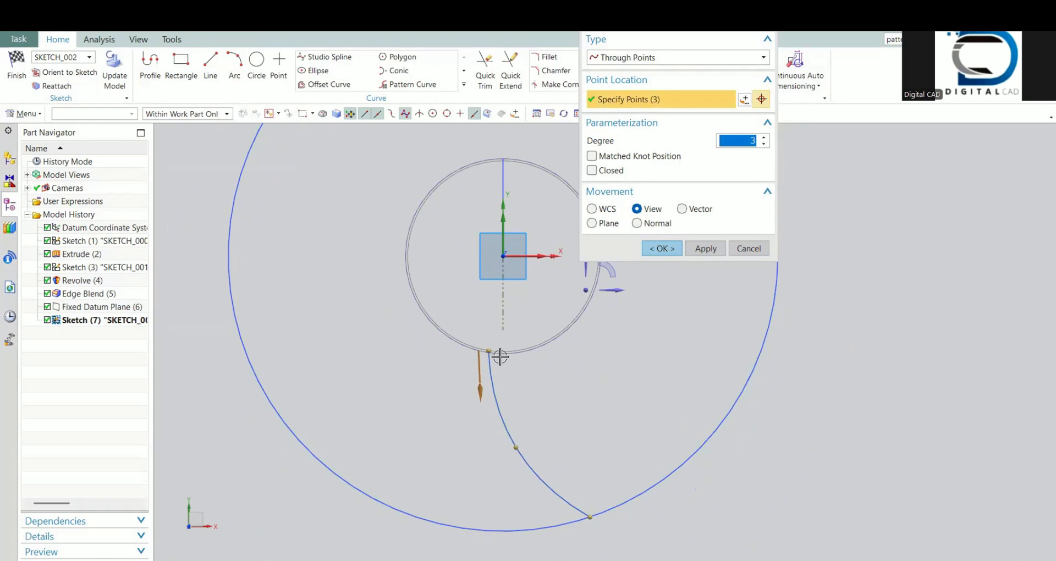
pyautogui.moveTo(488, 350); pyautogui.dragTo(495, 353)
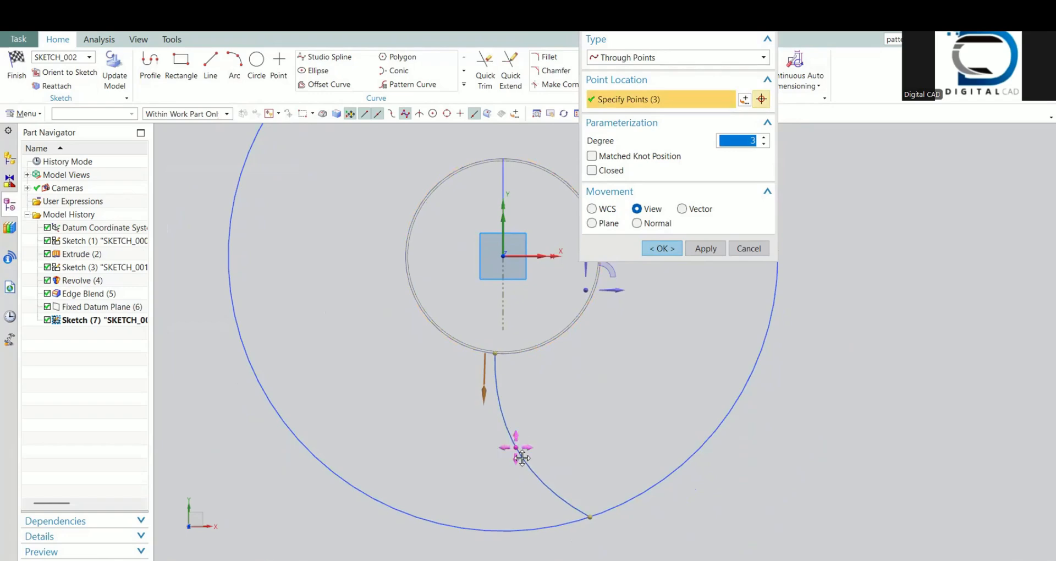
pyautogui.moveTo(515, 446); pyautogui.dragTo(522, 459)
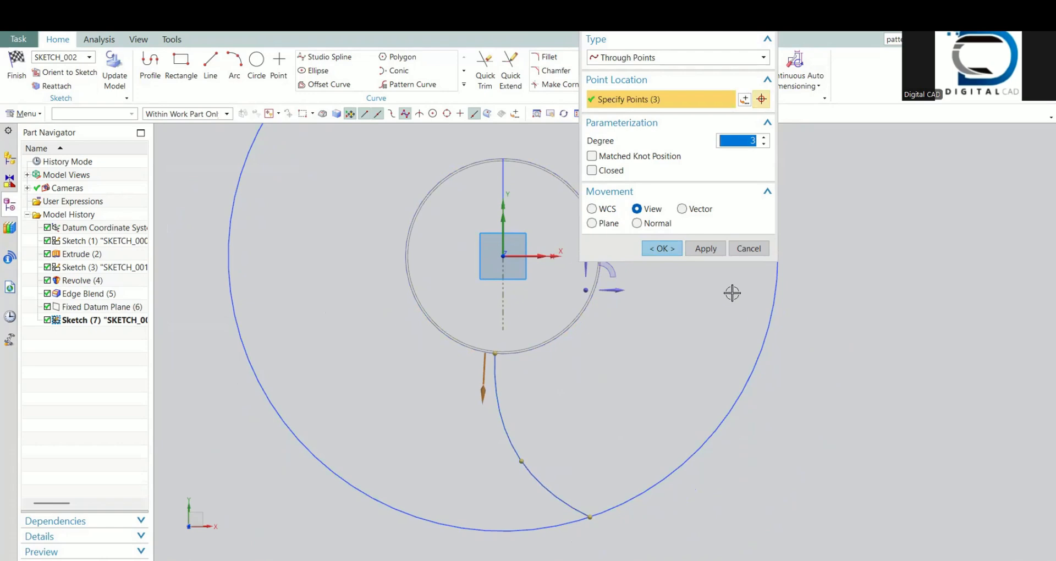
pyautogui.click(660, 248)
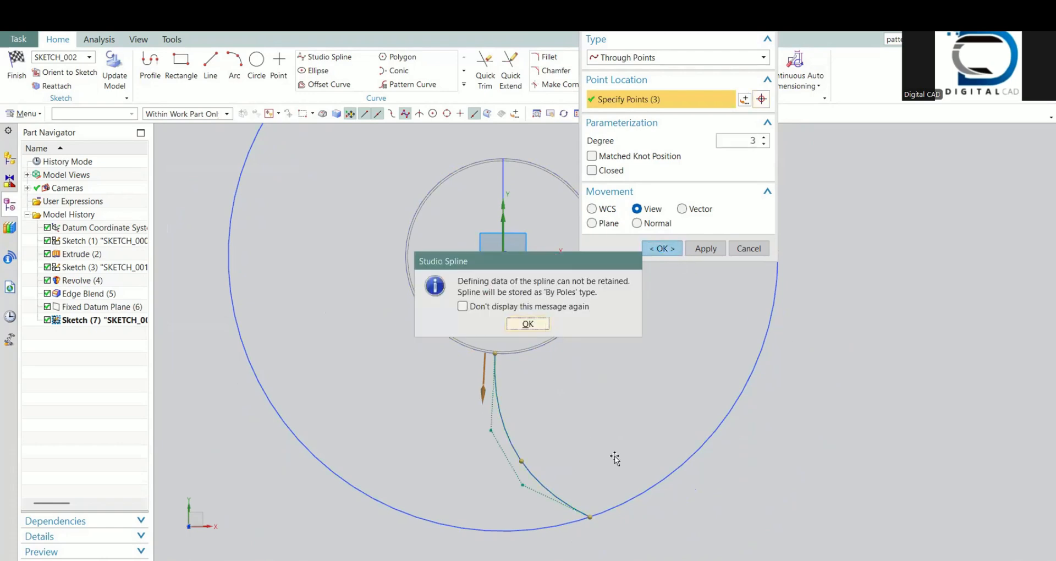
pyautogui.press('Return')
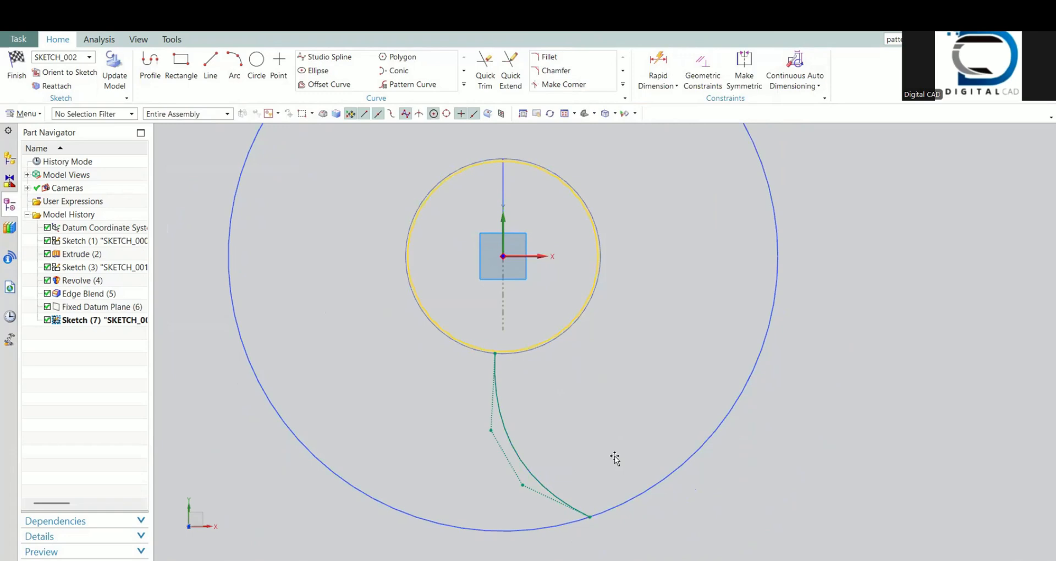
# Step: Set the blade spline's degree to 2 and finish the sketch
pyautogui.doubleClick(502, 427)
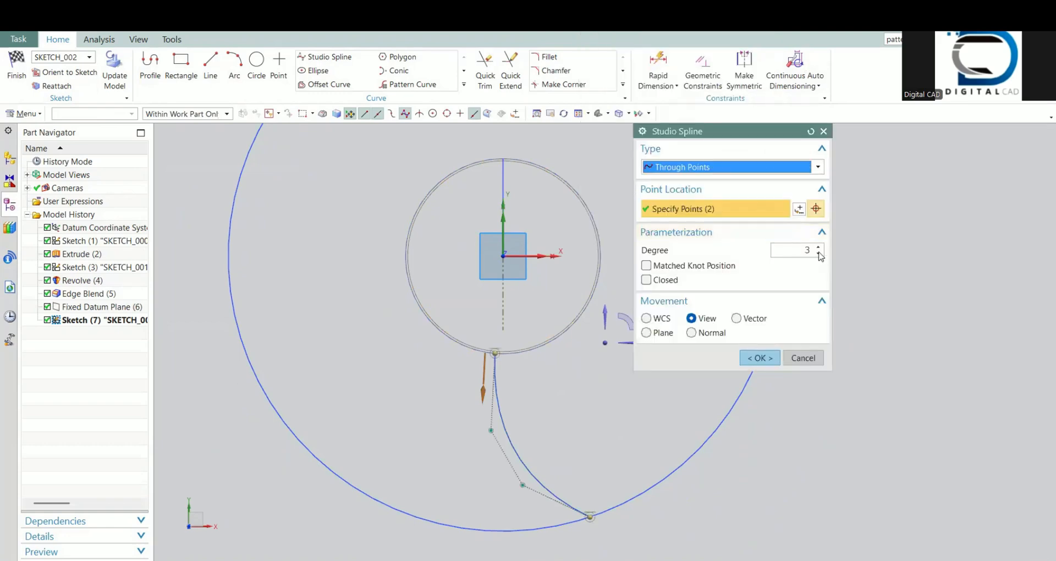
pyautogui.click(803, 251)
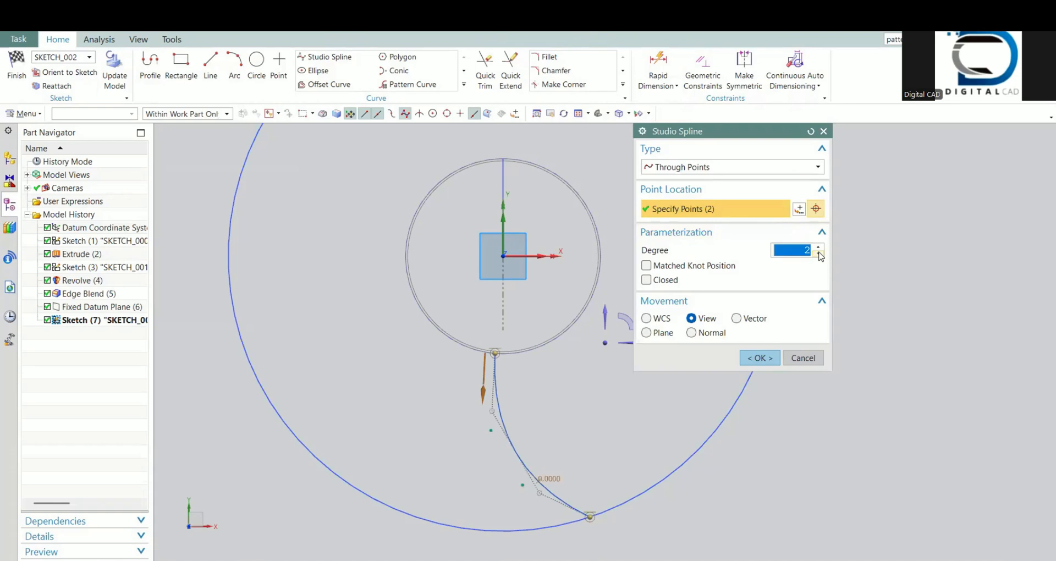
pyautogui.click(760, 358)
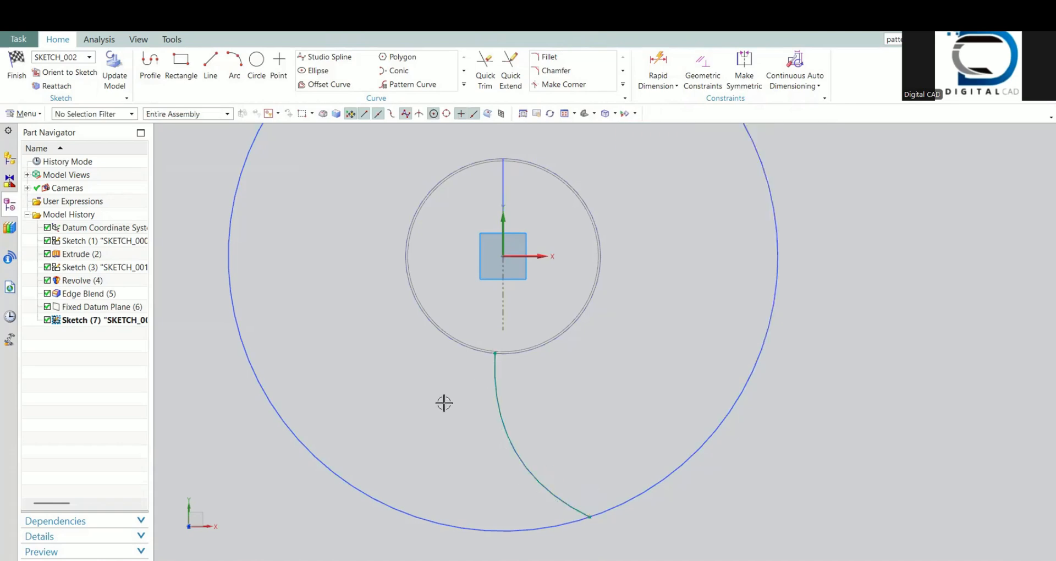
pyautogui.scroll(-4, 493, 399)
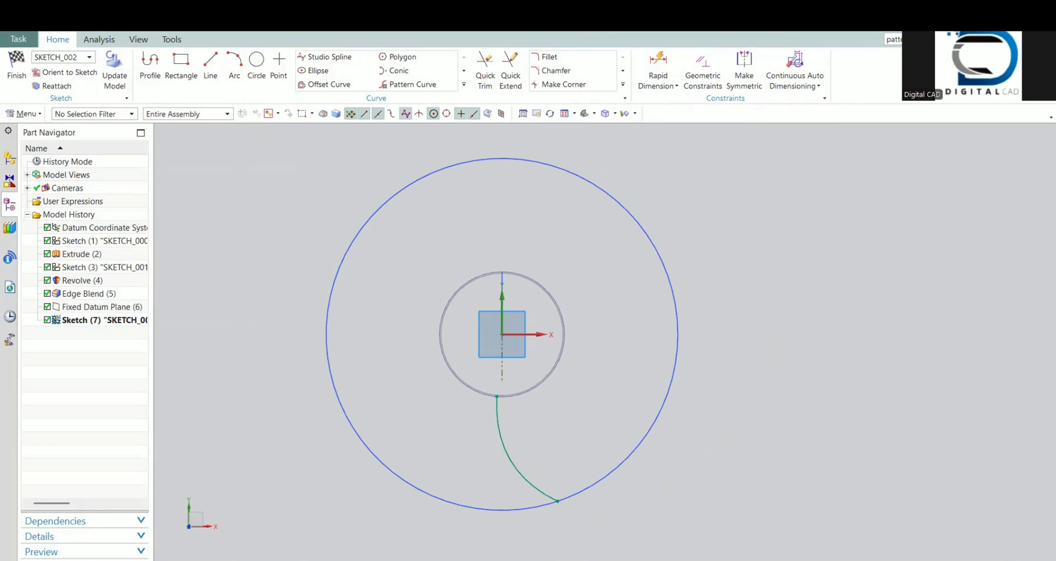
pyautogui.click(15, 72)
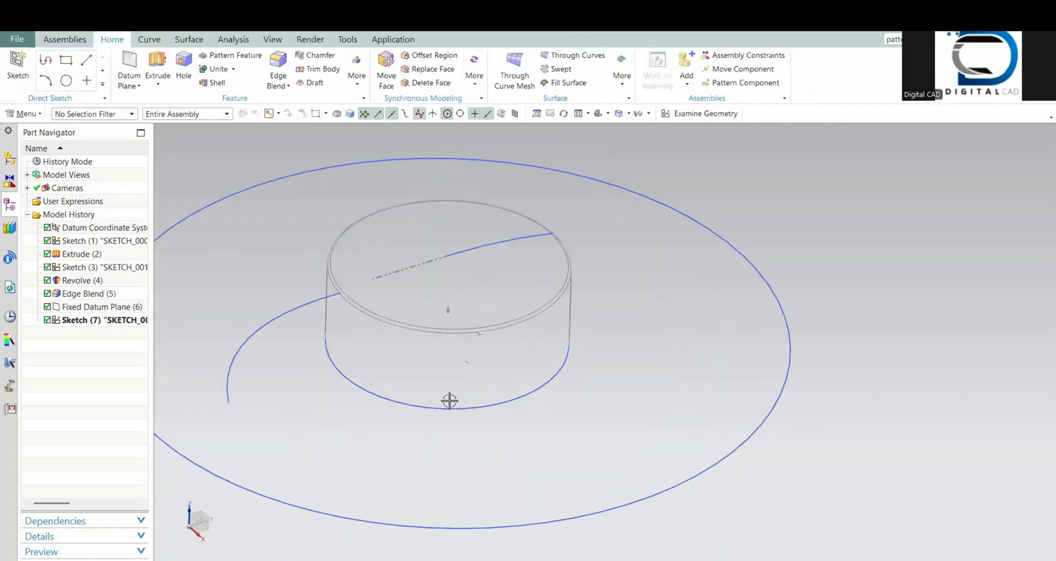
# Step: Start a sketch on the XY plane of the datum coordinate system with Continuous Auto Dimensioning turned off
pyautogui.moveTo(451, 422)
pyautogui.mouseDown(button='middle')
pyautogui.moveTo(509, 429)
pyautogui.moveTo(512, 460)
pyautogui.moveTo(489, 476)
pyautogui.mouseUp(button='middle')
pyautogui.click(665, 114)
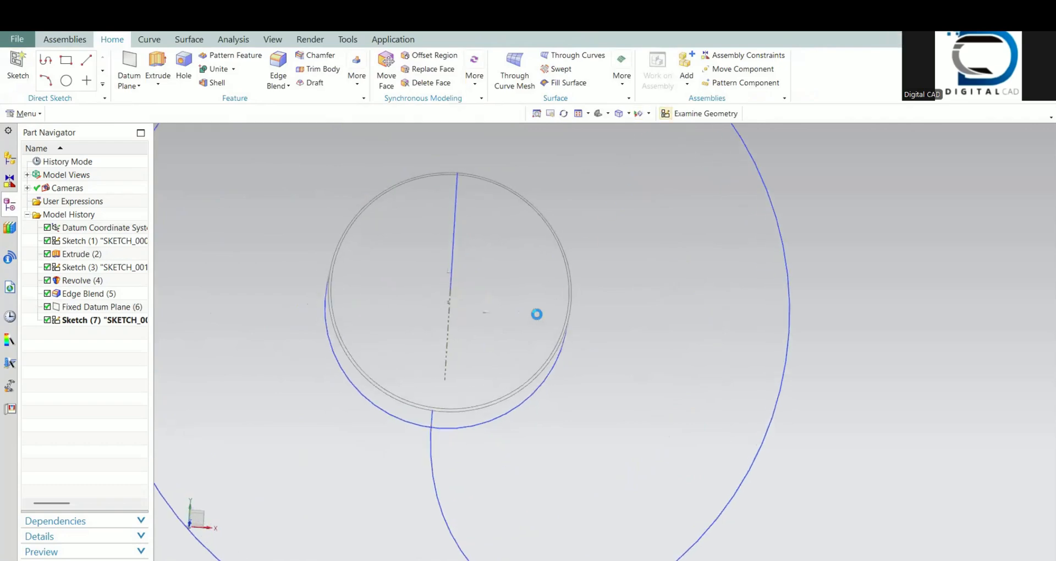
pyautogui.moveTo(474, 333); pyautogui.dragTo(439, 322, button='middle')
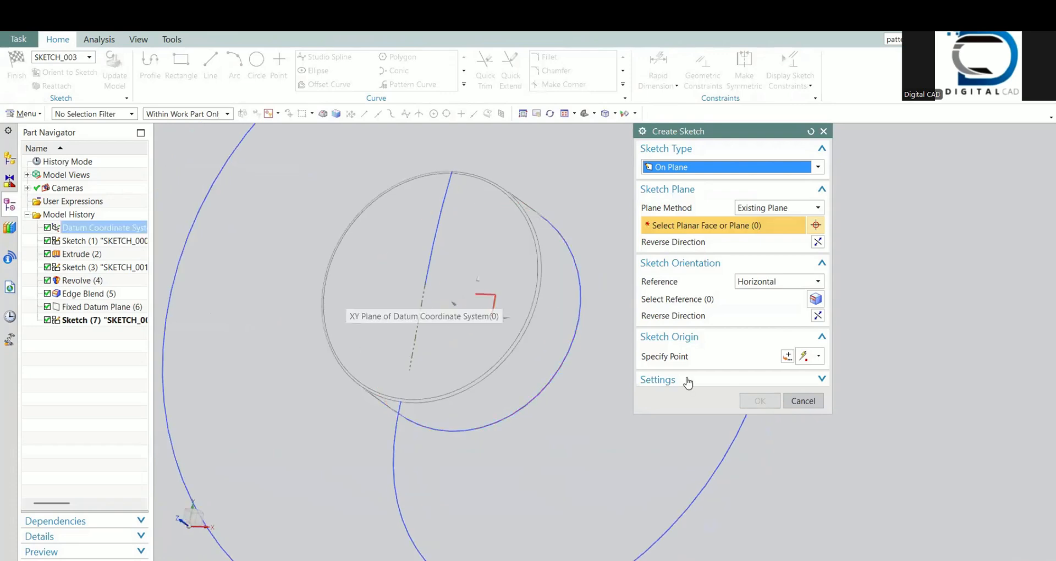
pyautogui.click(494, 296)
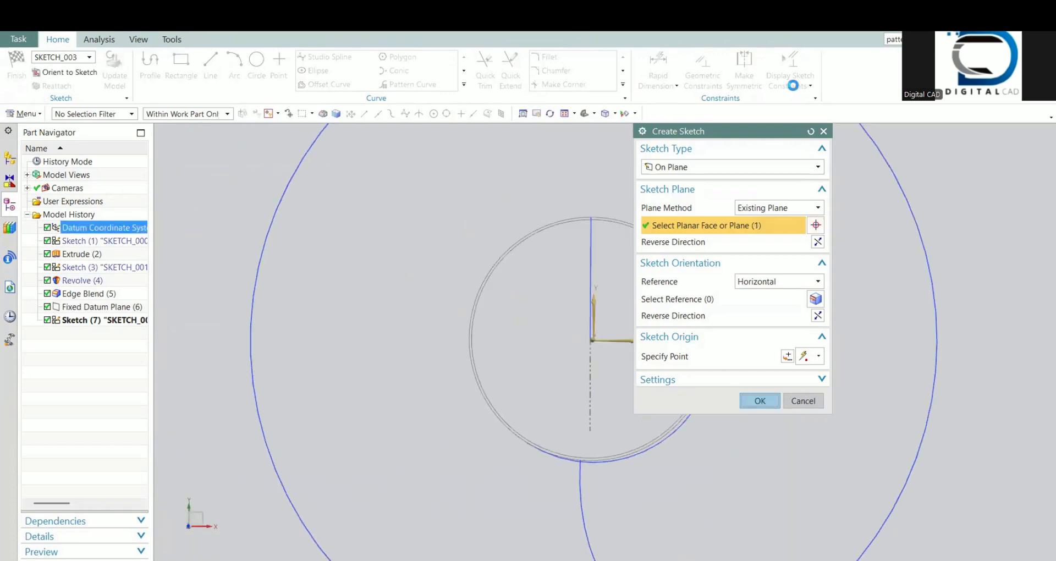
pyautogui.click(810, 86)
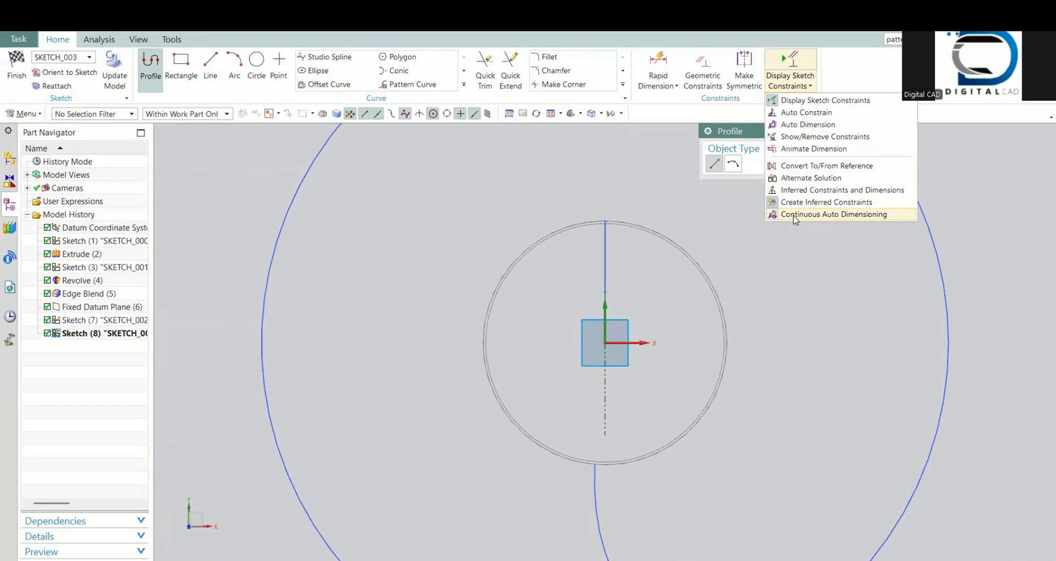
pyautogui.click(793, 216)
pyautogui.scroll(-2, 576, 298)
pyautogui.keyDown('shift'); pyautogui.moveTo(542, 326); pyautogui.dragTo(422, 204, button='middle'); pyautogui.keyUp('shift')
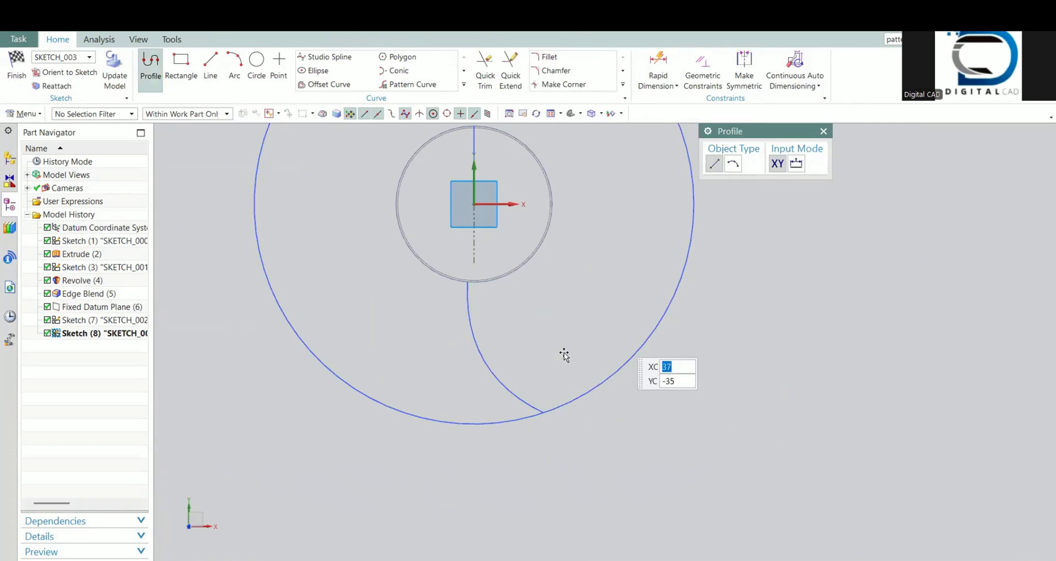
pyautogui.press('Escape')
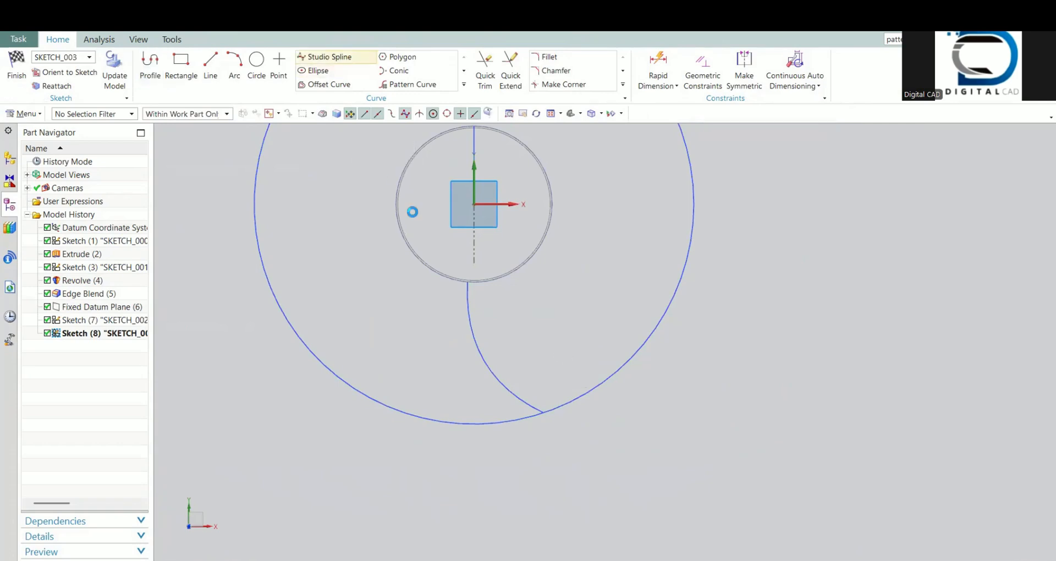
# Step: Place a degree 3 Through Points studio spline from the hub's edge through one intermediate point to the large outer circle
pyautogui.press('s')
pyautogui.scroll(2, 453, 296)
pyautogui.scroll(1, 453, 297)
pyautogui.scroll(2, 424, 321)
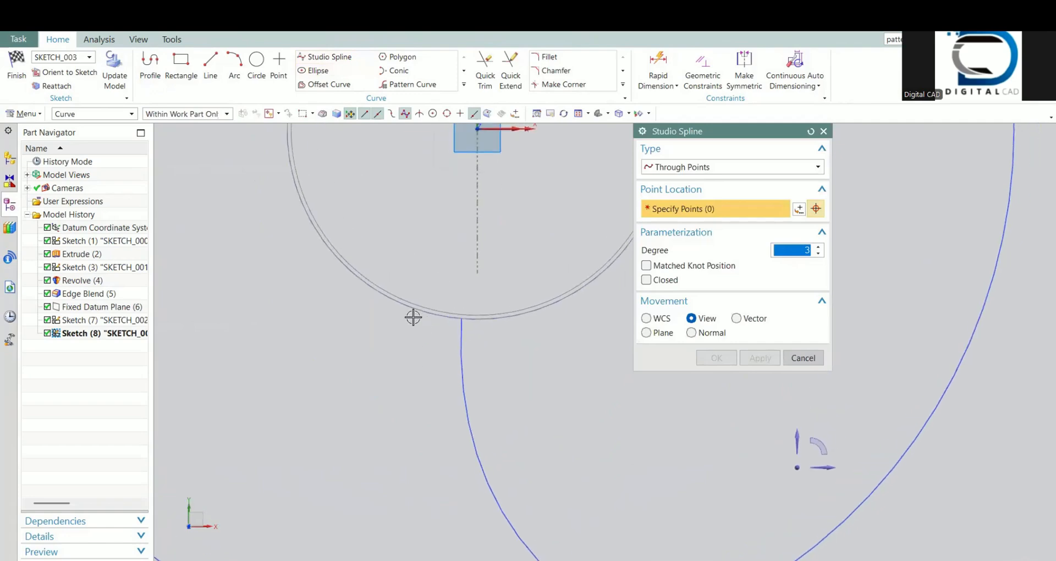
pyautogui.keyDown('shift'); pyautogui.moveTo(414, 313); pyautogui.dragTo(423, 397, button='middle'); pyautogui.keyUp('shift')
pyautogui.scroll(2, 407, 393)
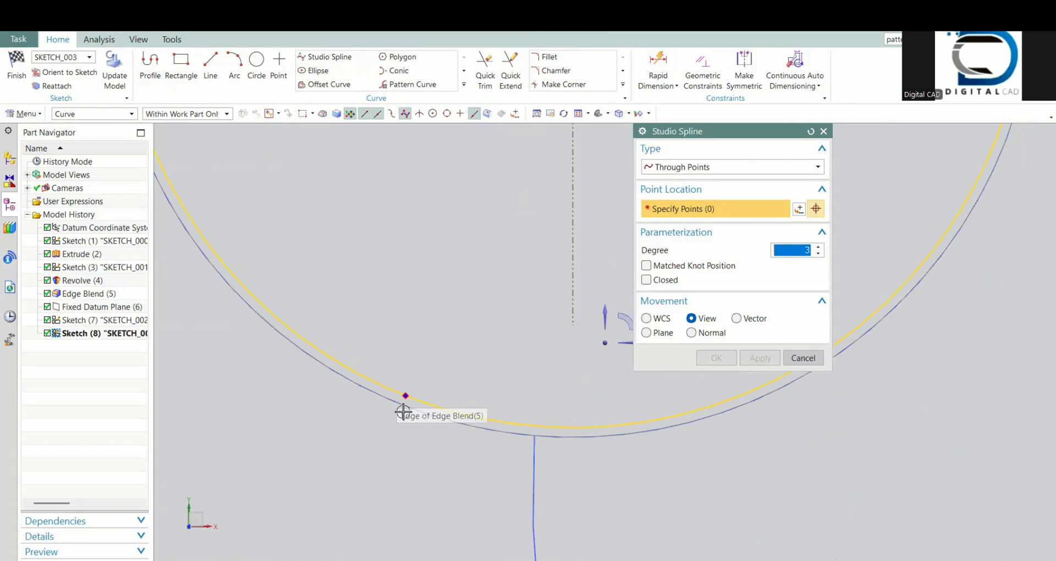
pyautogui.click(406, 395)
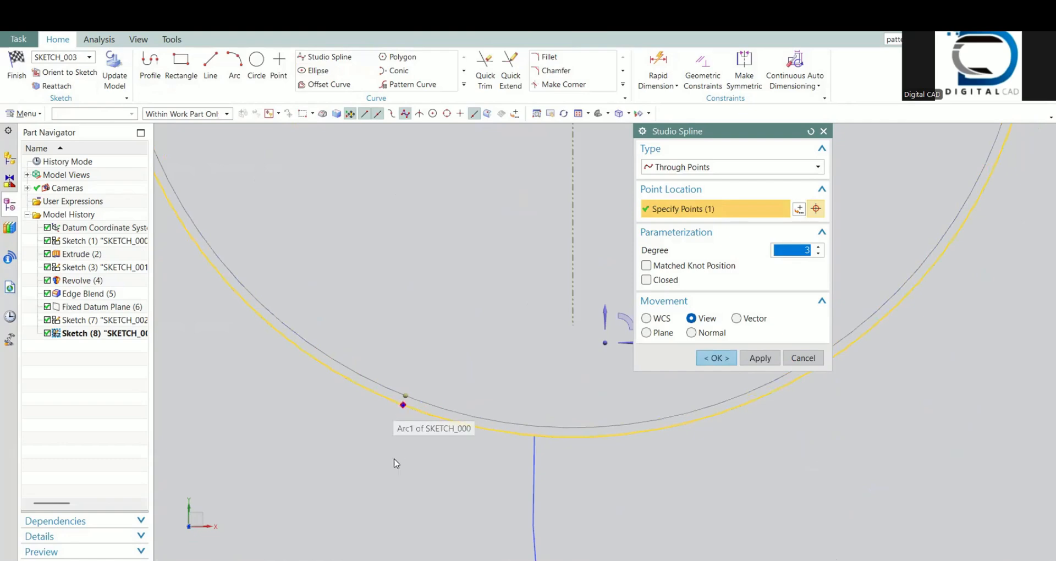
pyautogui.scroll(-3, 397, 458)
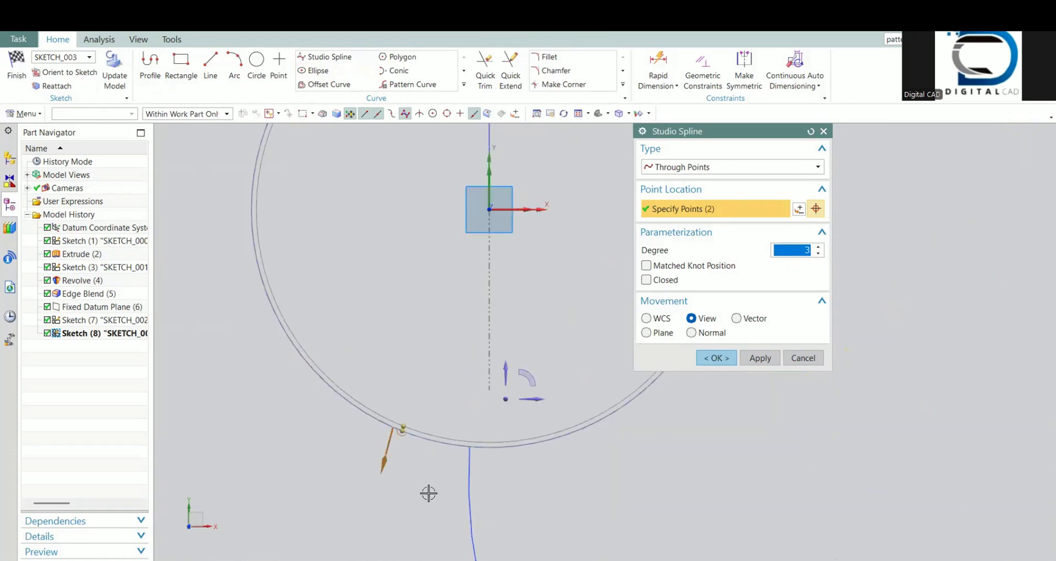
pyautogui.keyDown('shift'); pyautogui.moveTo(427, 502); pyautogui.dragTo(413, 339, button='middle'); pyautogui.keyUp('shift')
pyautogui.scroll(-2, 391, 416)
pyautogui.keyDown('shift'); pyautogui.moveTo(417, 444); pyautogui.dragTo(409, 362, button='middle'); pyautogui.keyUp('shift')
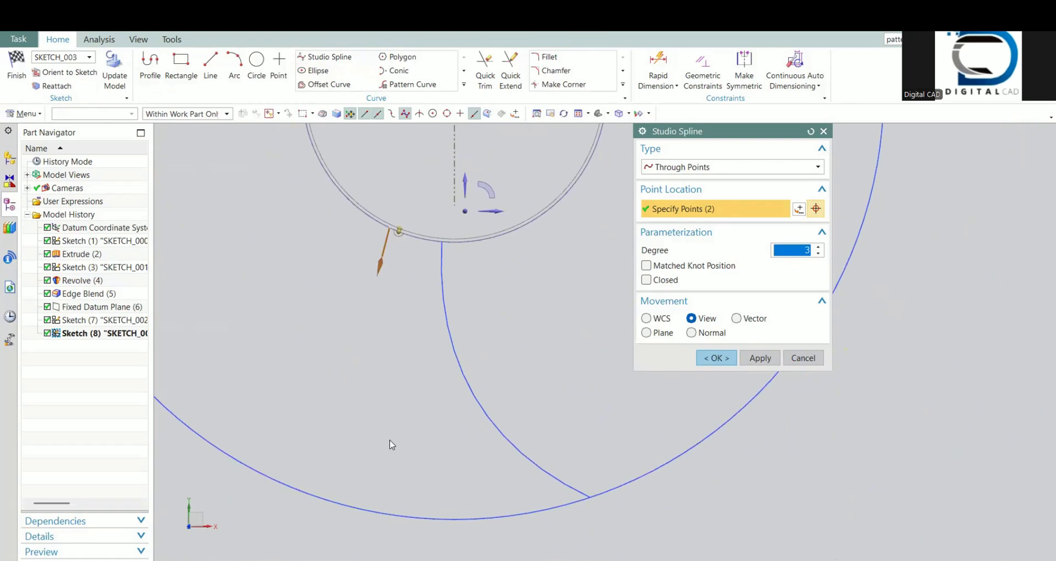
pyautogui.click(388, 515)
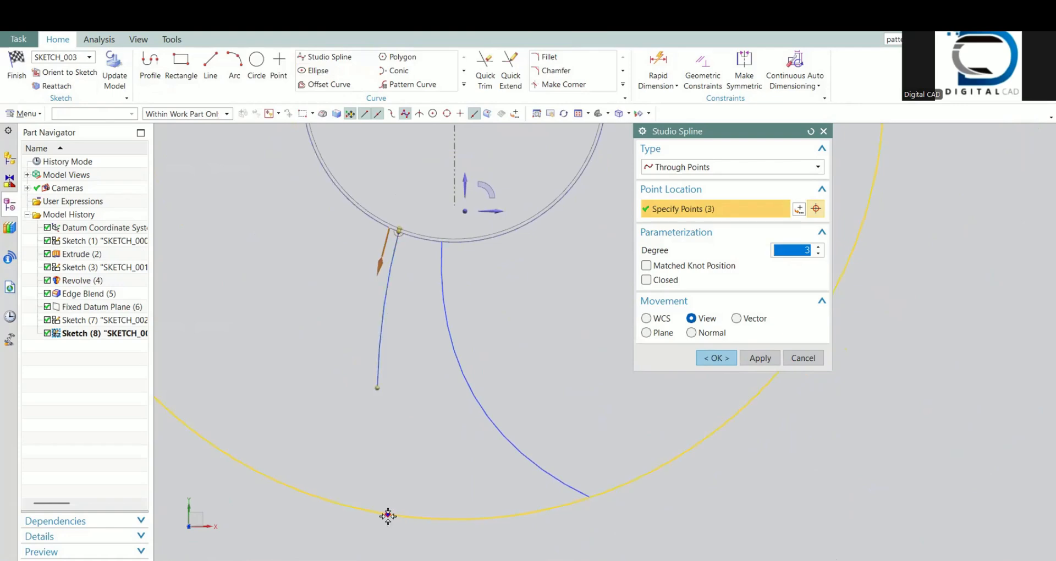
pyautogui.click(390, 516)
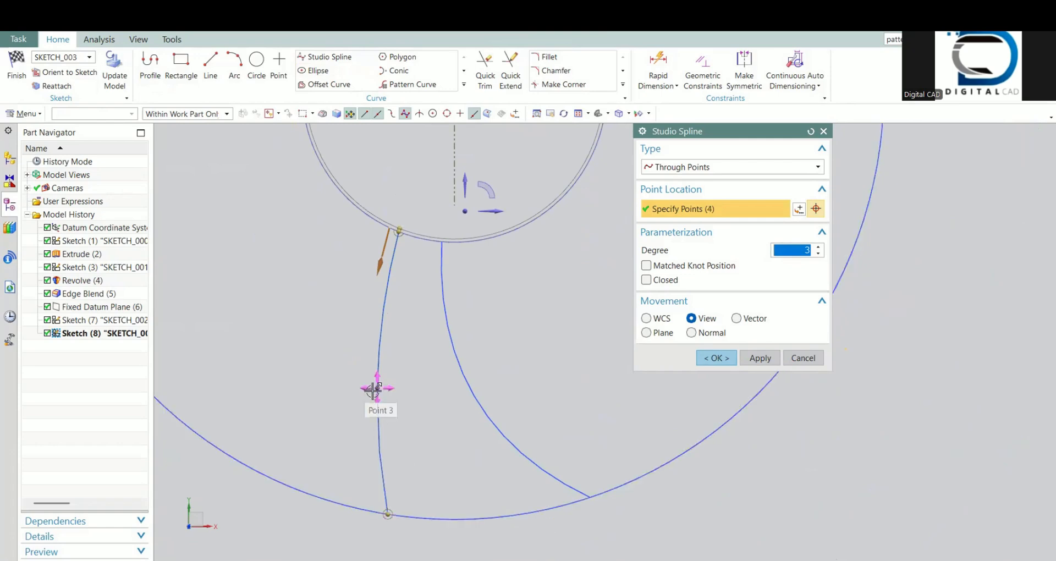
# Step: Bow the lower blade spline by moving its middle point outward and its outer end along the large circle, and accept it
pyautogui.moveTo(368, 390); pyautogui.dragTo(365, 386)
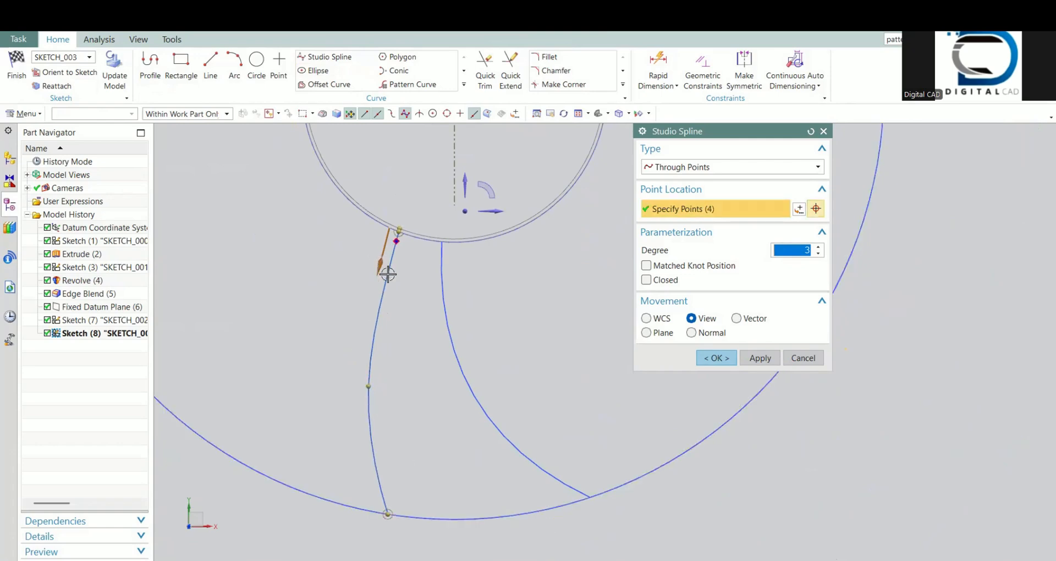
pyautogui.moveTo(370, 388); pyautogui.dragTo(375, 389)
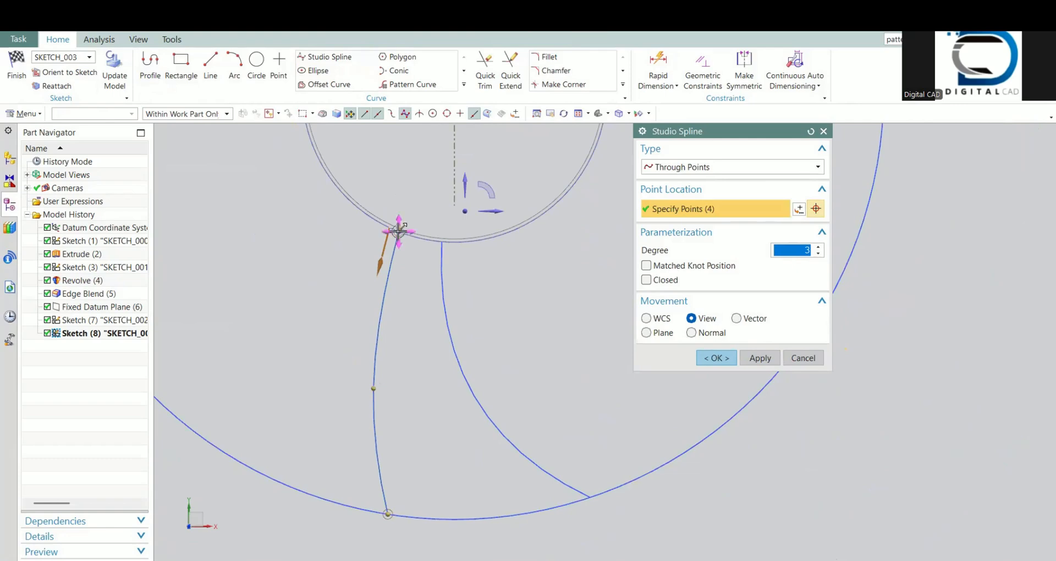
pyautogui.click(387, 514)
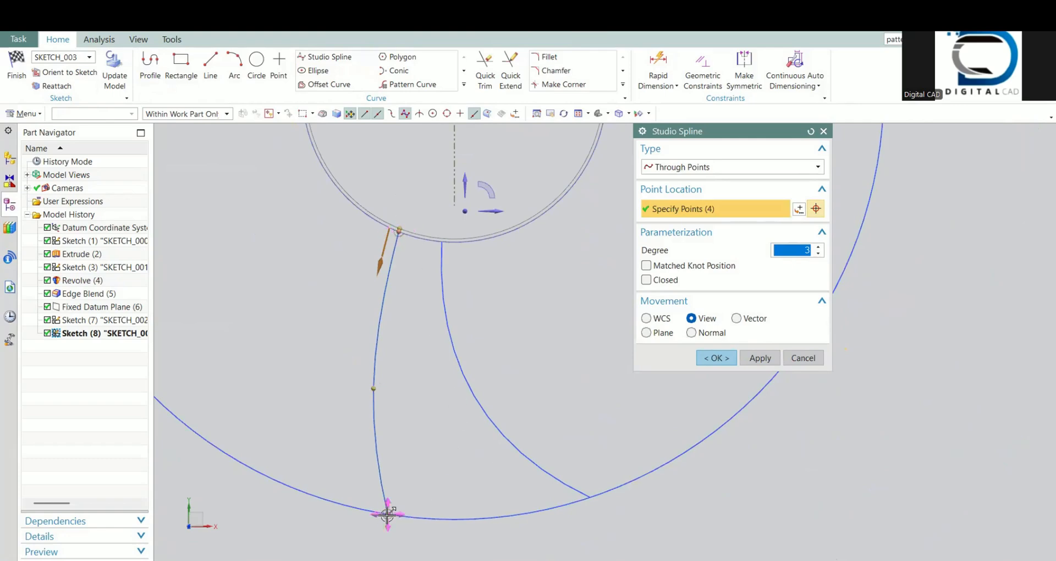
pyautogui.moveTo(390, 515); pyautogui.dragTo(405, 515)
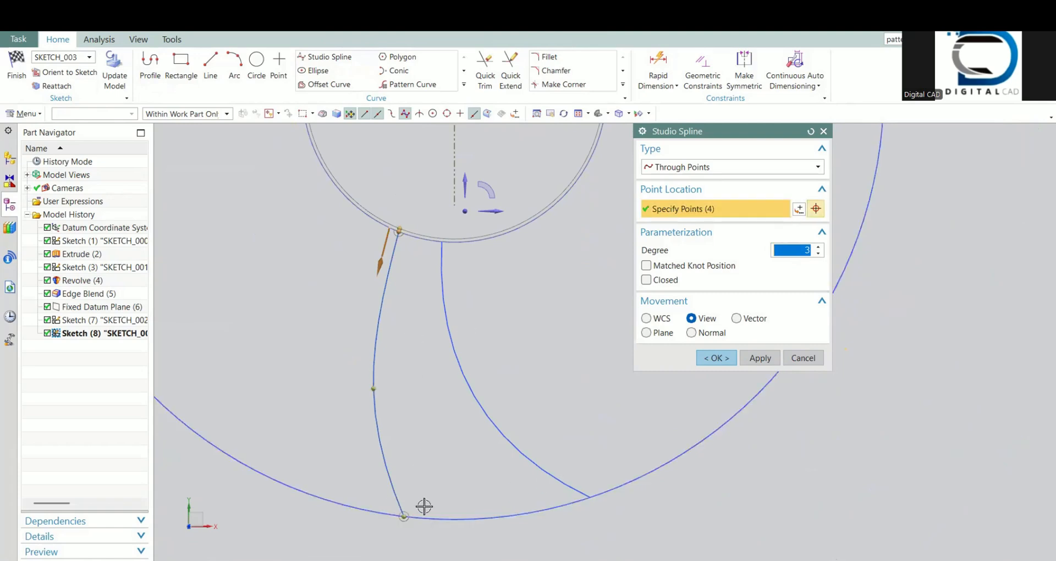
pyautogui.click(715, 358)
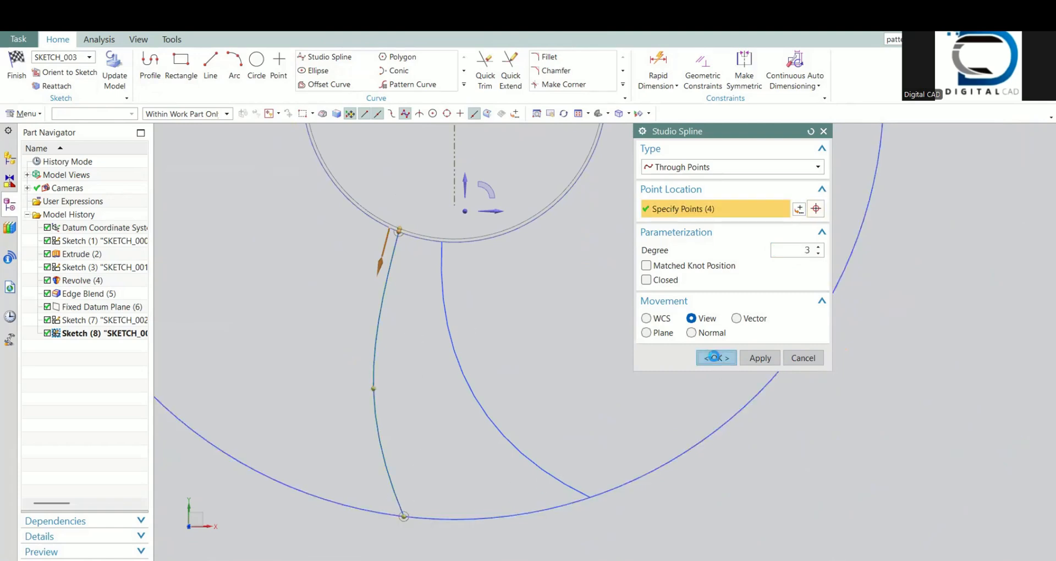
# Step: Compare the lower blade spline with the upper one in a tilted view and finish the sketch
pyautogui.scroll(3, 423, 457)
pyautogui.moveTo(453, 447)
pyautogui.mouseDown(button='middle')
pyautogui.moveTo(441, 419)
pyautogui.moveTo(467, 398)
pyautogui.mouseUp(button='middle')
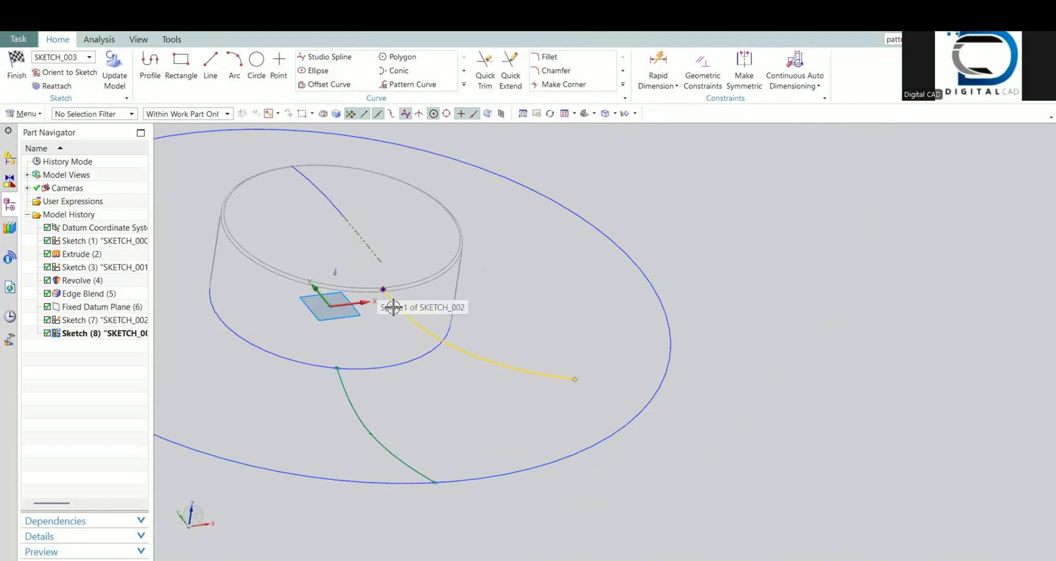
pyautogui.click(544, 372)
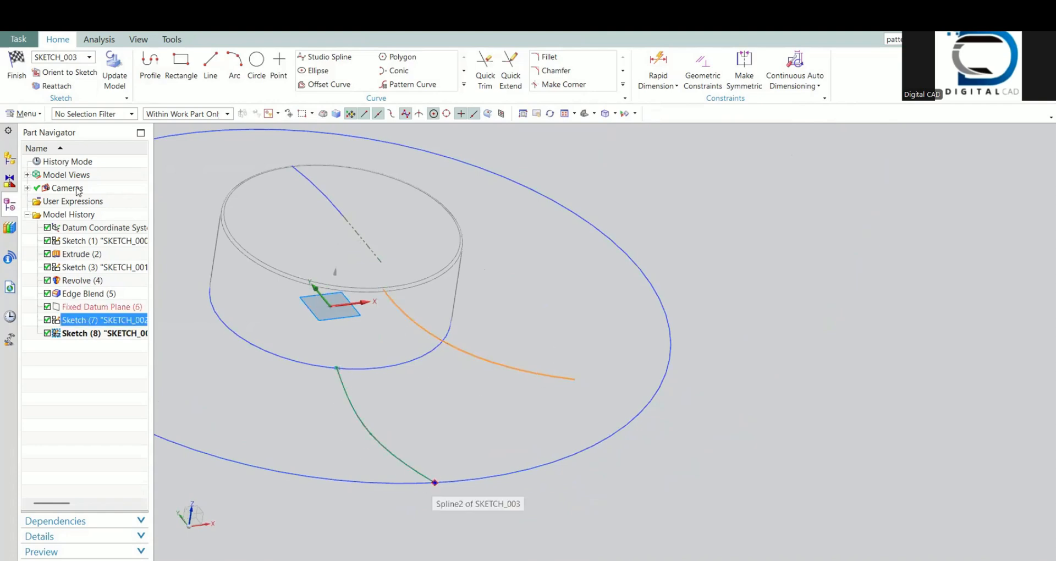
pyautogui.click(27, 65)
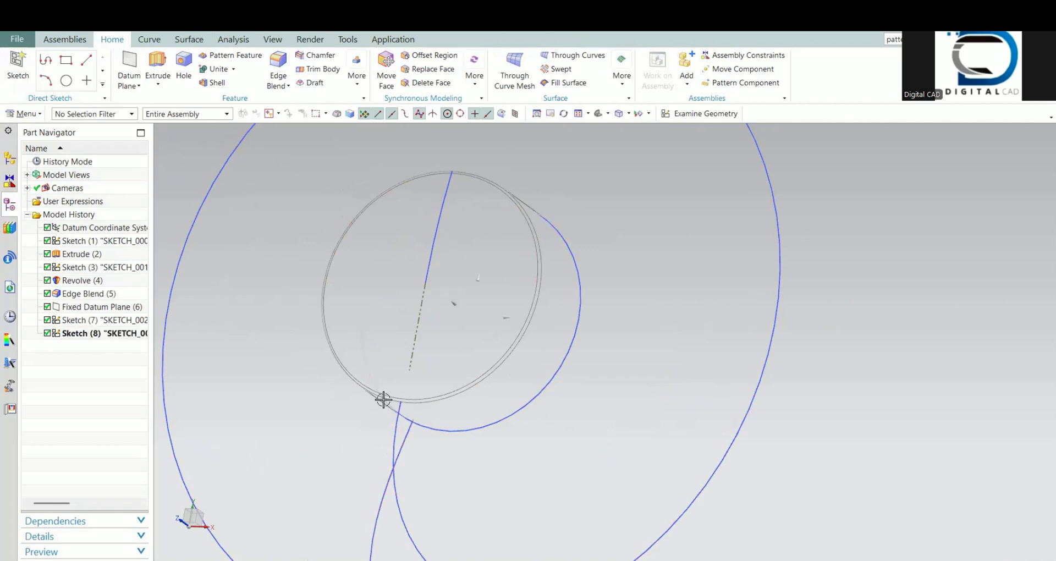
# Step: Begin a degree 5 Through Points studio spline in 3D at the hub end of the lower blade spline
pyautogui.moveTo(451, 423); pyautogui.dragTo(309, 144, button='middle')
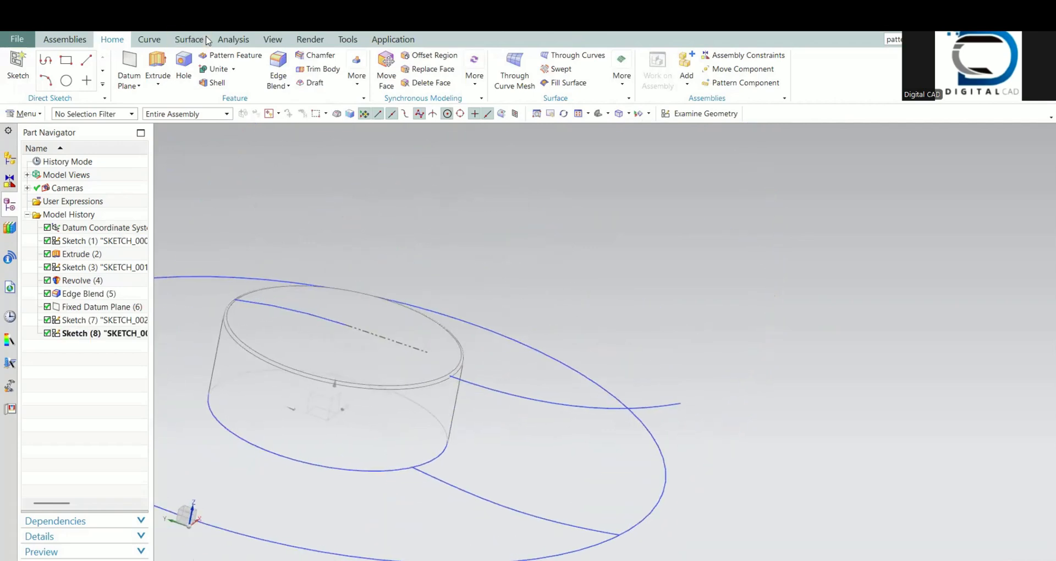
pyautogui.click(159, 44)
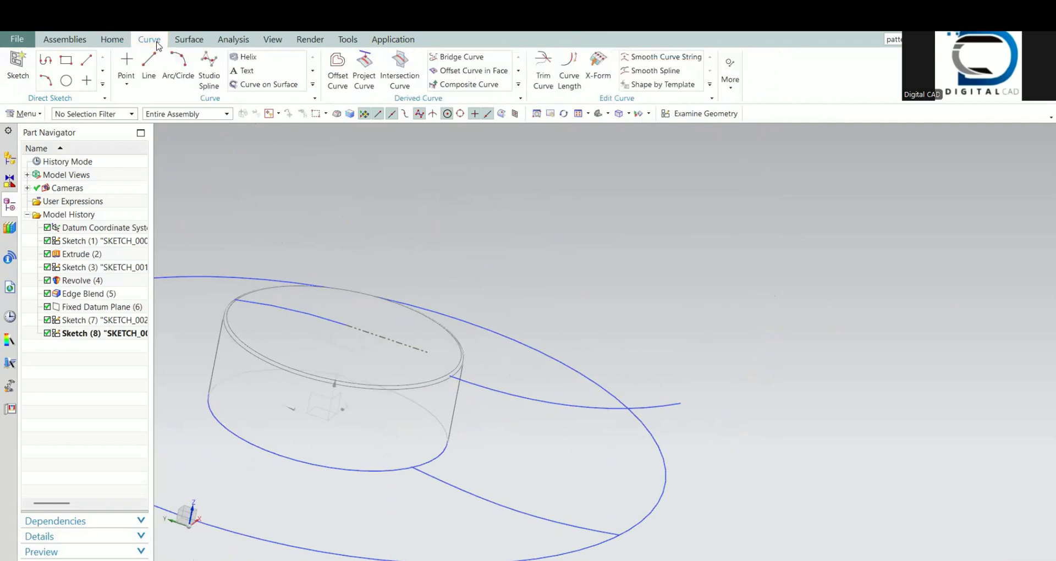
pyautogui.click(211, 74)
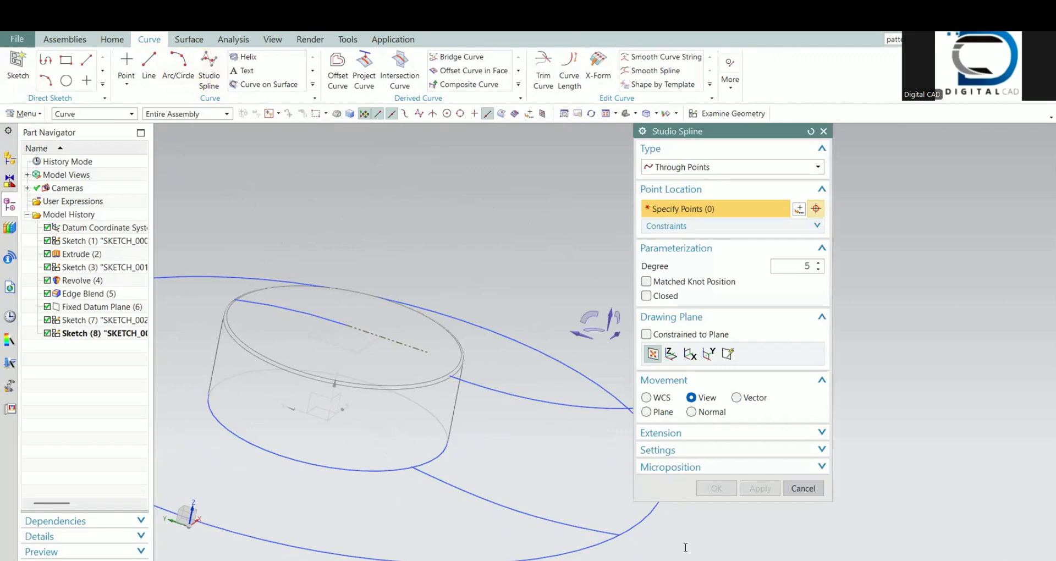
pyautogui.scroll(5, 413, 473)
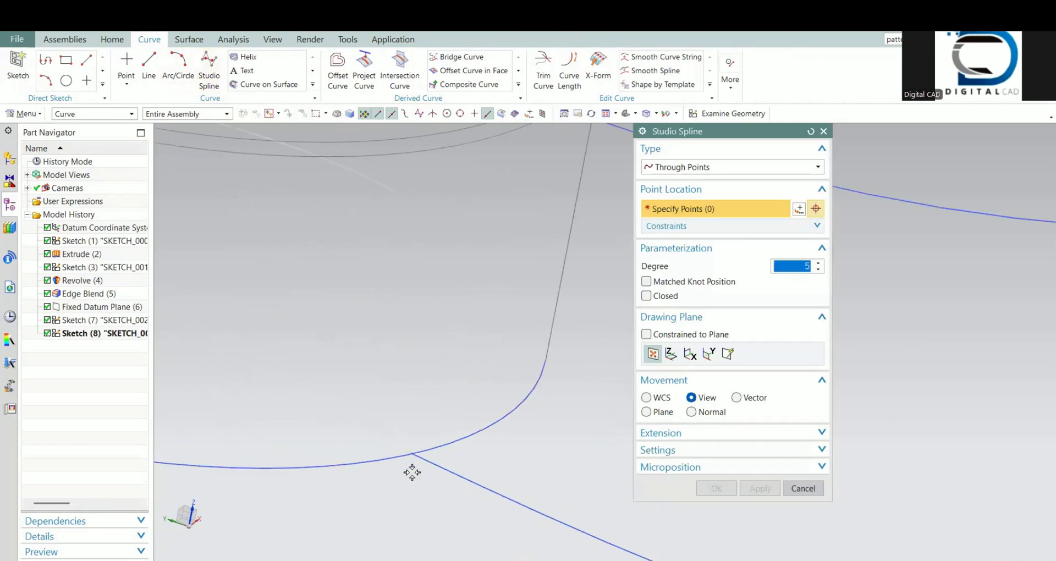
pyautogui.scroll(5, 413, 456)
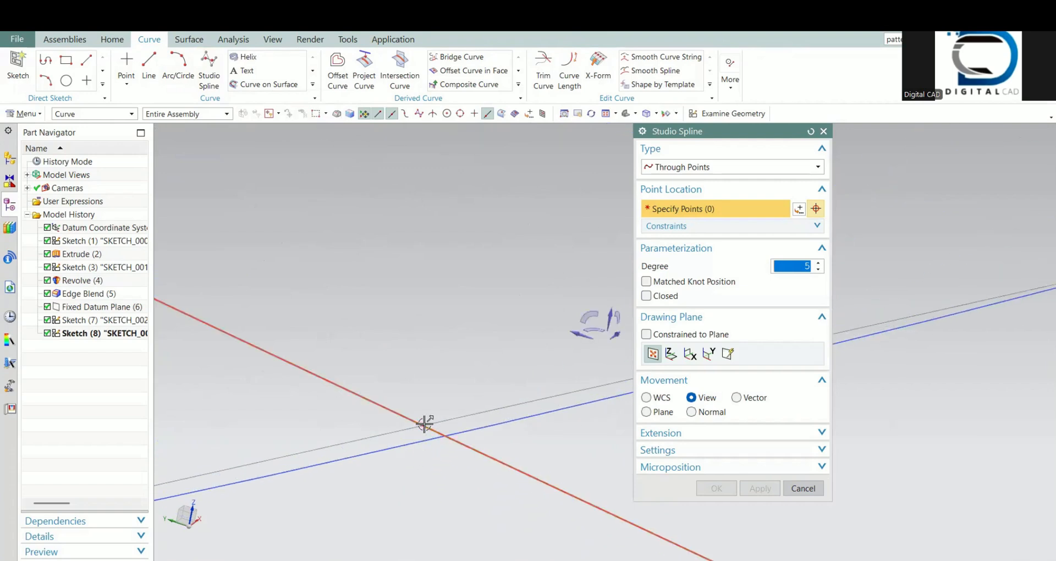
pyautogui.click(293, 450)
pyautogui.scroll(-5, 293, 450)
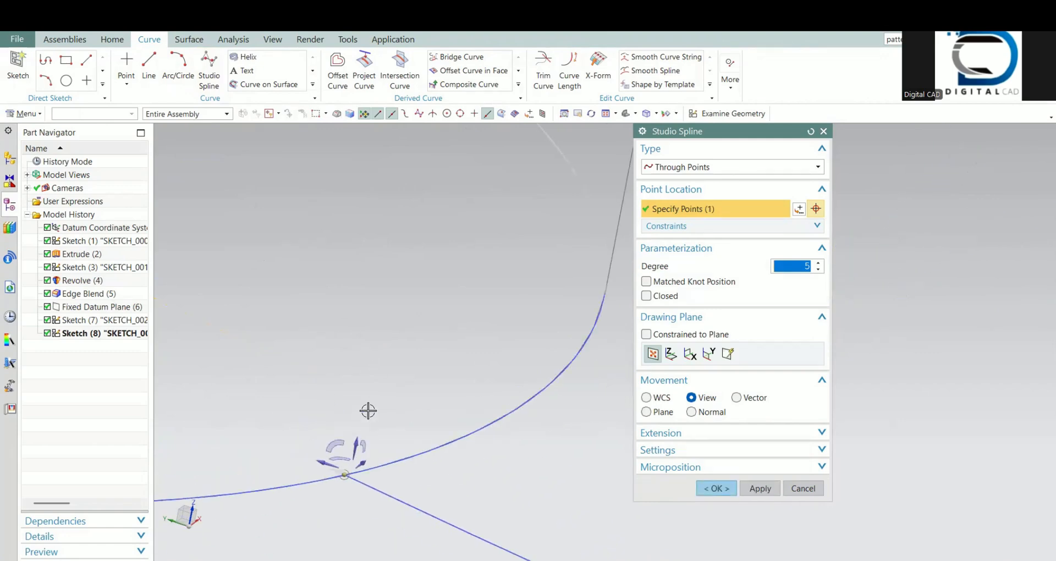
# Step: Continue the spline through one bowed middle point to the hub end of the upper blade spline, and apply it
pyautogui.scroll(-3, 367, 411)
pyautogui.moveTo(365, 412); pyautogui.dragTo(344, 401, button='middle')
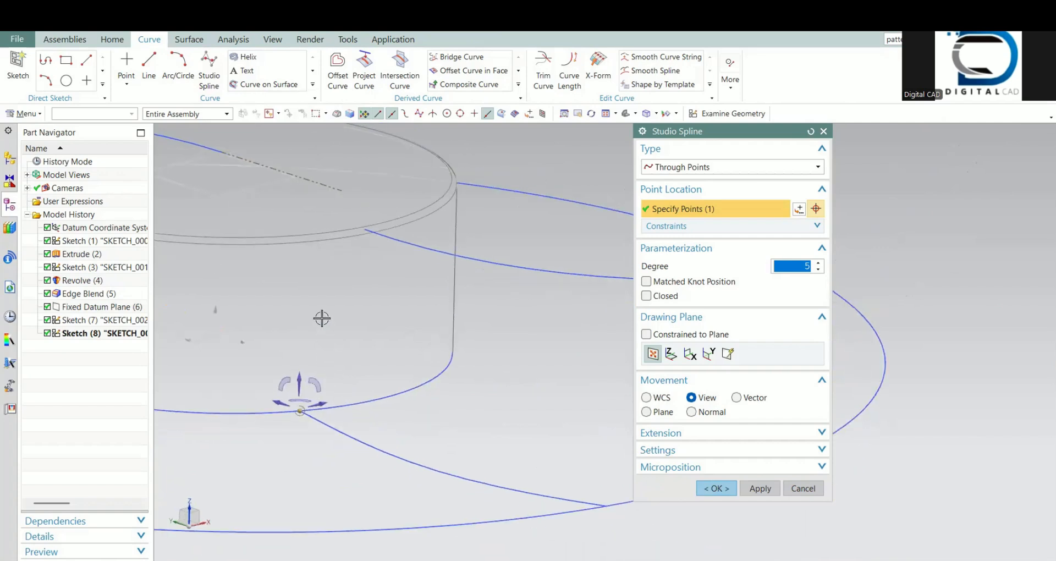
pyautogui.click(325, 313)
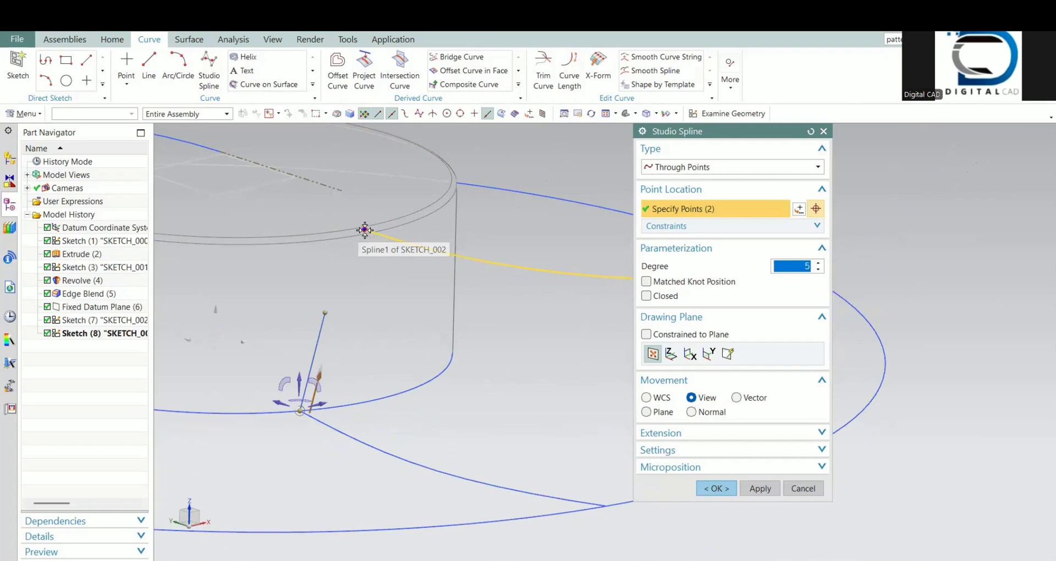
pyautogui.click(432, 249)
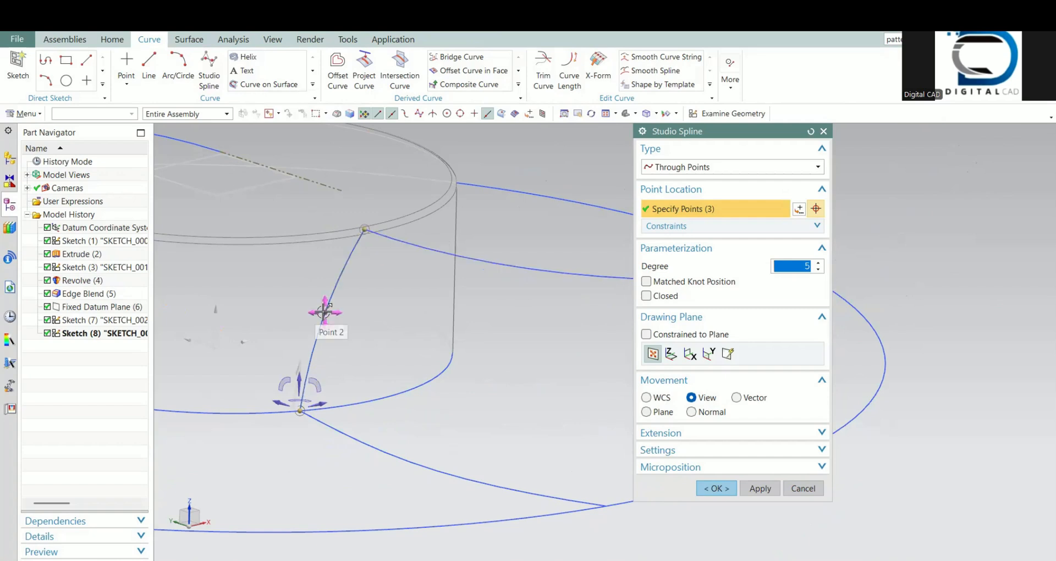
pyautogui.moveTo(314, 303); pyautogui.dragTo(311, 301)
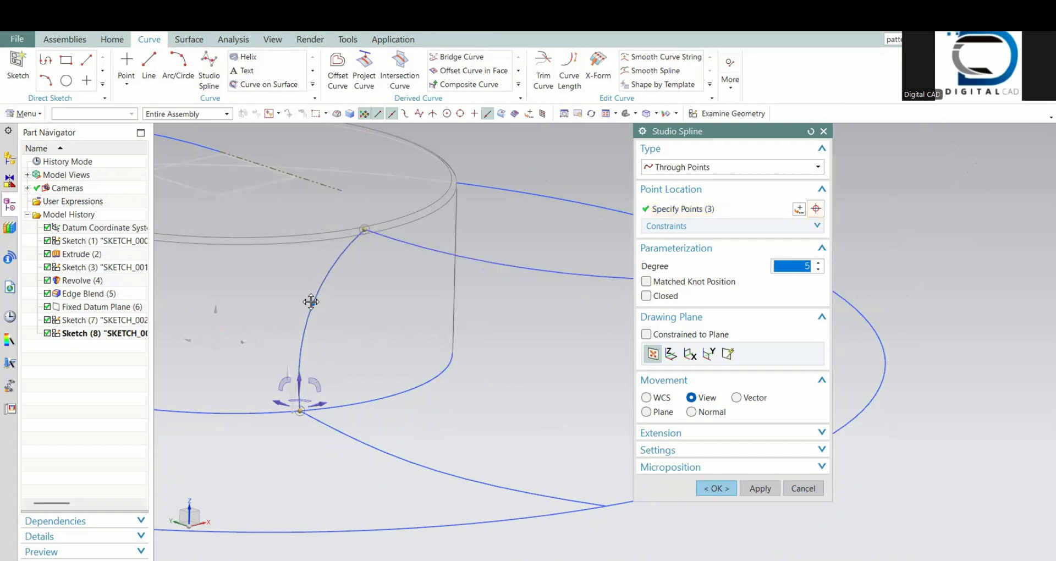
pyautogui.click(756, 487)
# Step: Place a degree 5 Through Points spline from the lower blade spline's outer end through one middle point to the upper spline's outer end
pyautogui.scroll(-3, 363, 362)
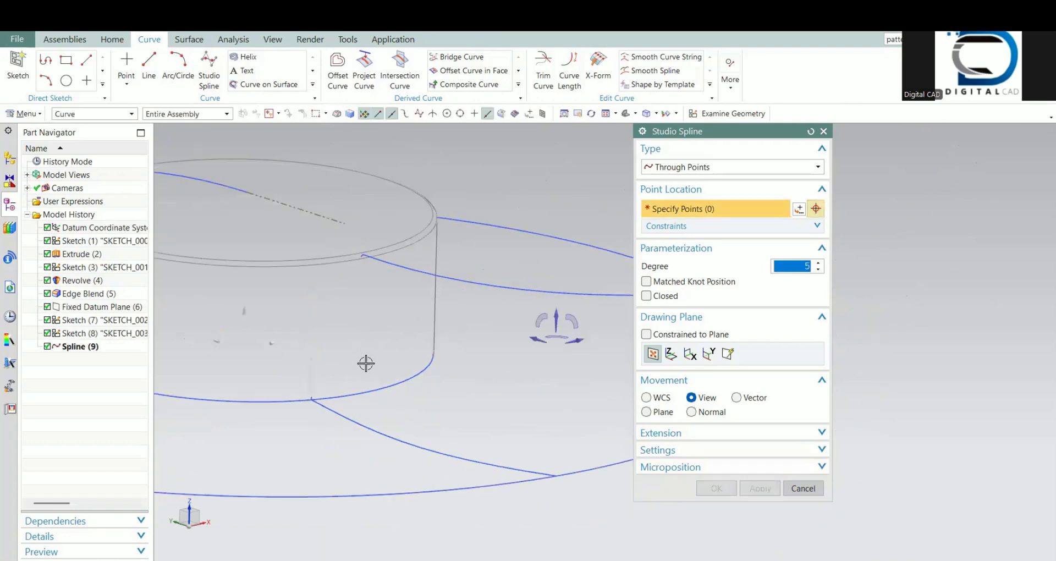
pyautogui.keyDown('shift'); pyautogui.moveTo(438, 397); pyautogui.dragTo(405, 381, button='middle'); pyautogui.keyUp('shift')
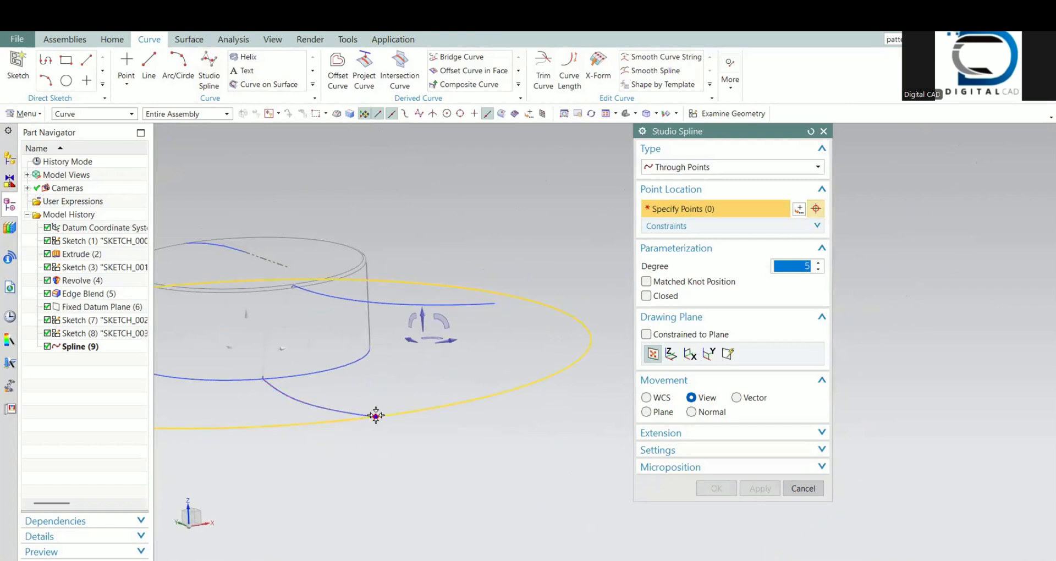
pyautogui.scroll(8, 374, 415)
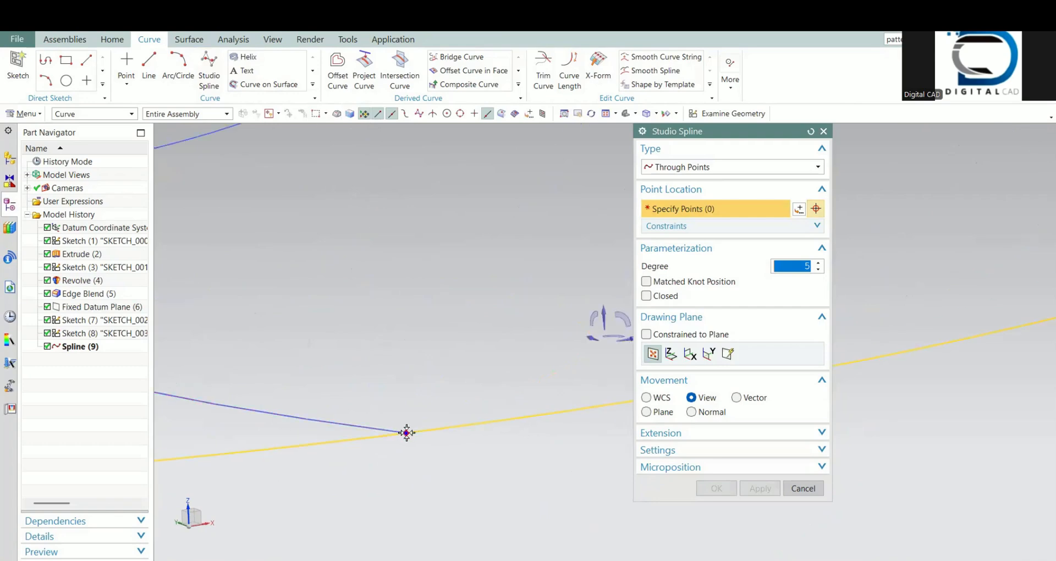
pyautogui.click(370, 402)
pyautogui.scroll(-6, 431, 351)
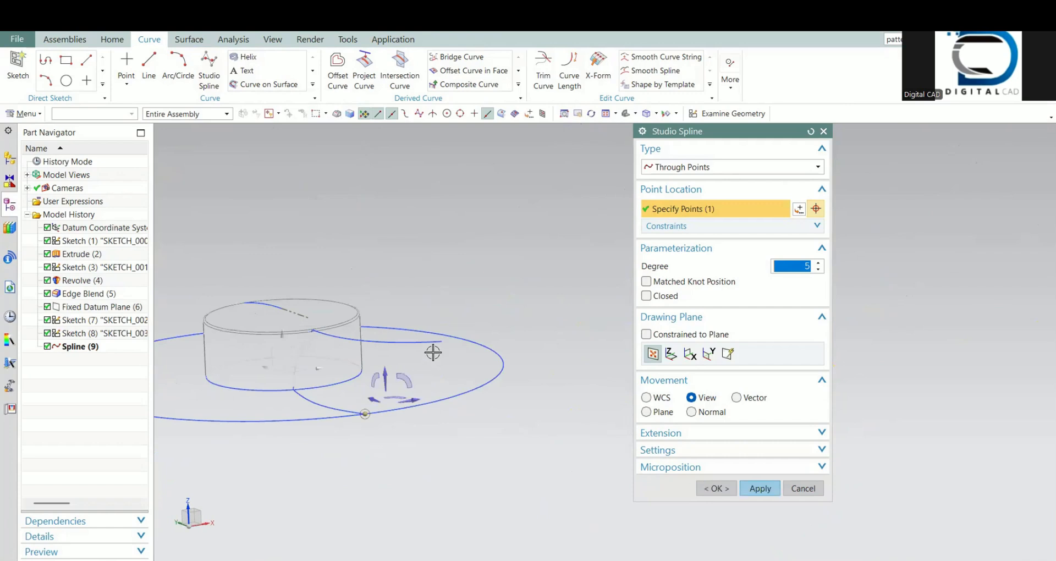
pyautogui.scroll(4, 394, 382)
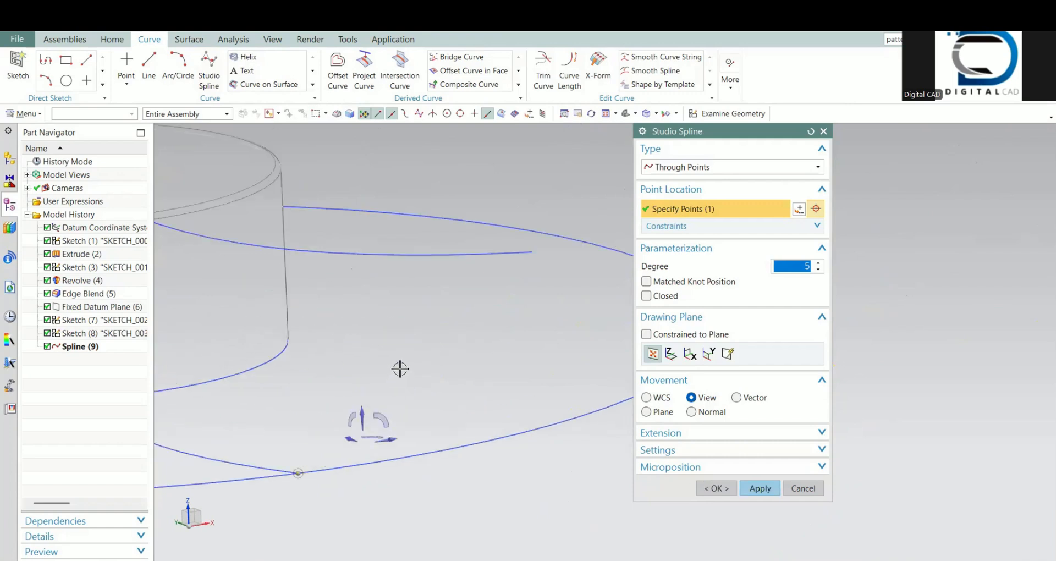
pyautogui.click(399, 369)
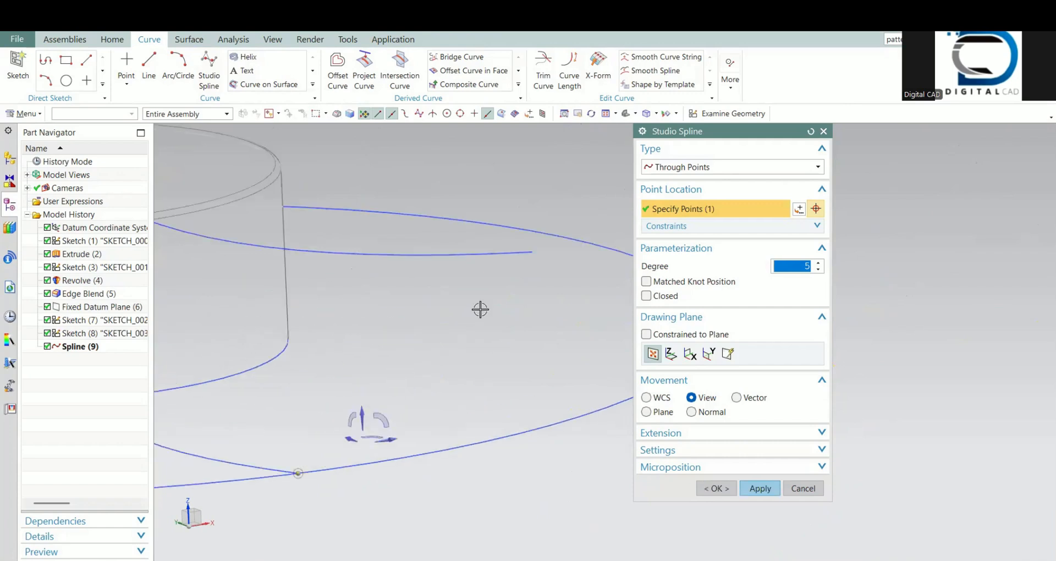
pyautogui.click(532, 252)
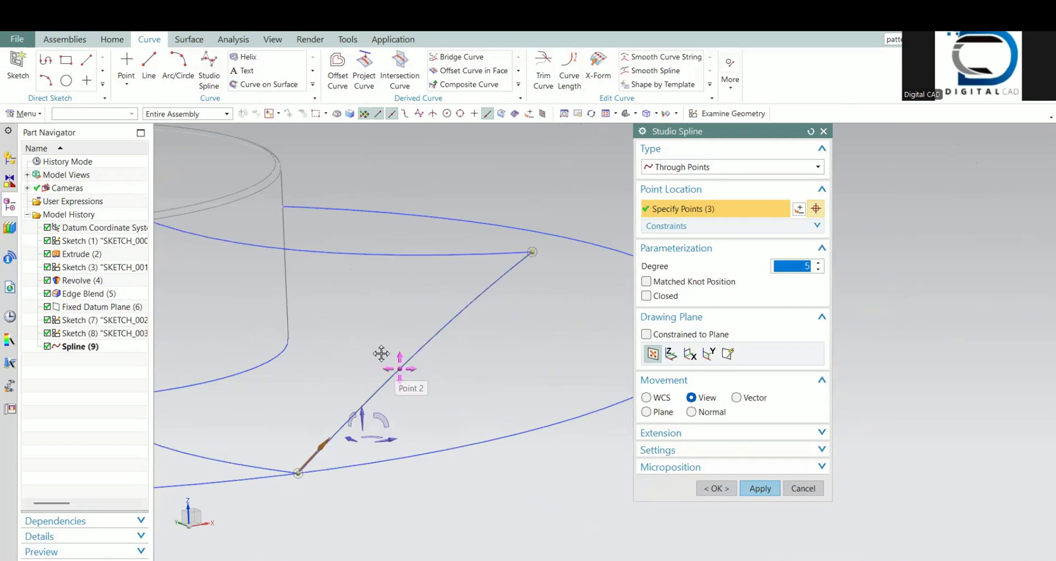
# Step: Reposition the middle point of the outer studio spline between its two ends, checking its bow from tilted views
pyautogui.moveTo(400, 368); pyautogui.dragTo(359, 342)
pyautogui.scroll(-4, 372, 378)
pyautogui.moveTo(386, 410); pyautogui.dragTo(306, 459, button='middle')
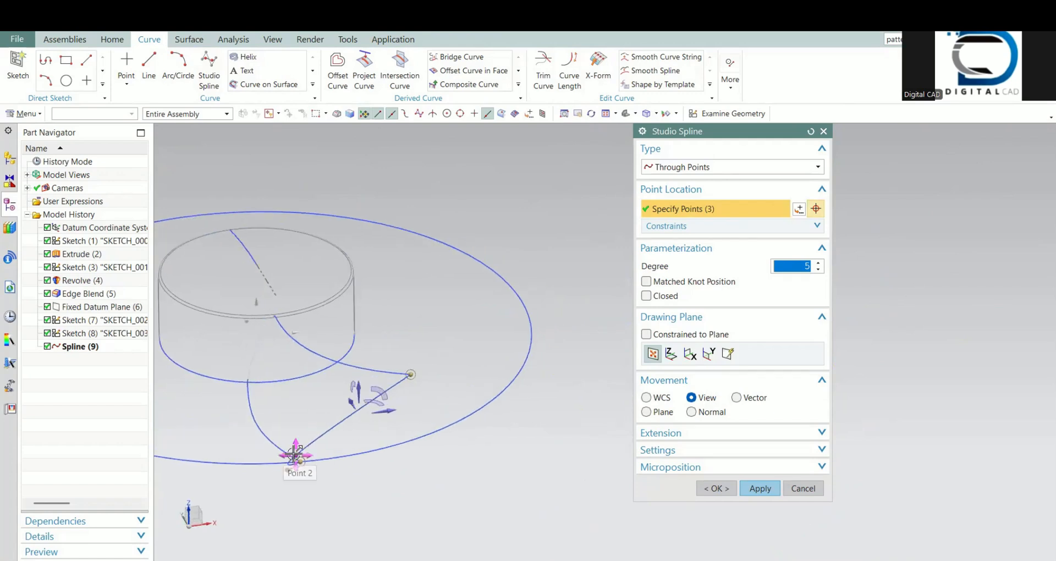
pyautogui.moveTo(294, 454); pyautogui.dragTo(361, 412)
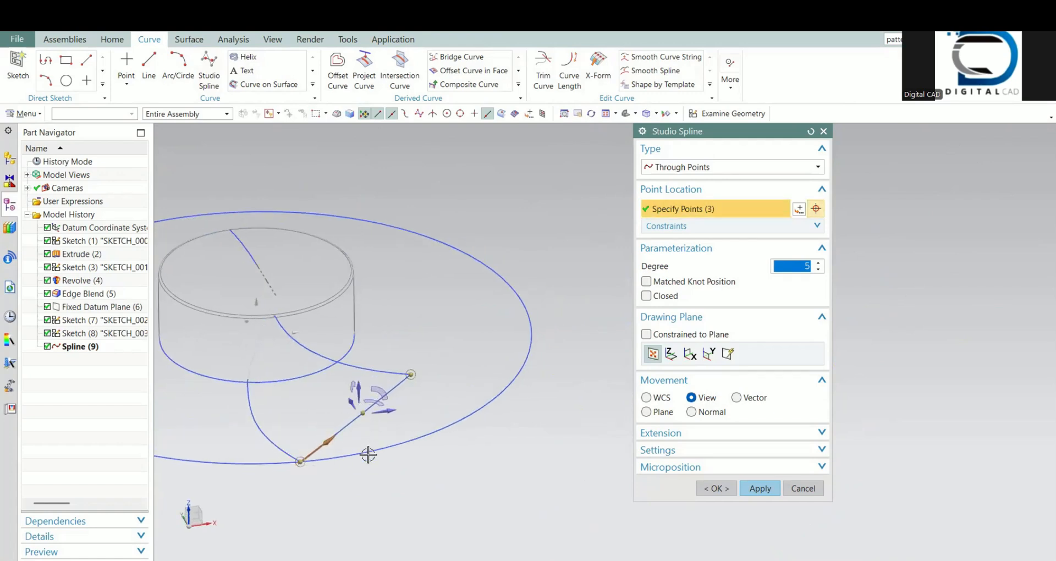
pyautogui.moveTo(368, 460); pyautogui.dragTo(352, 429, button='middle')
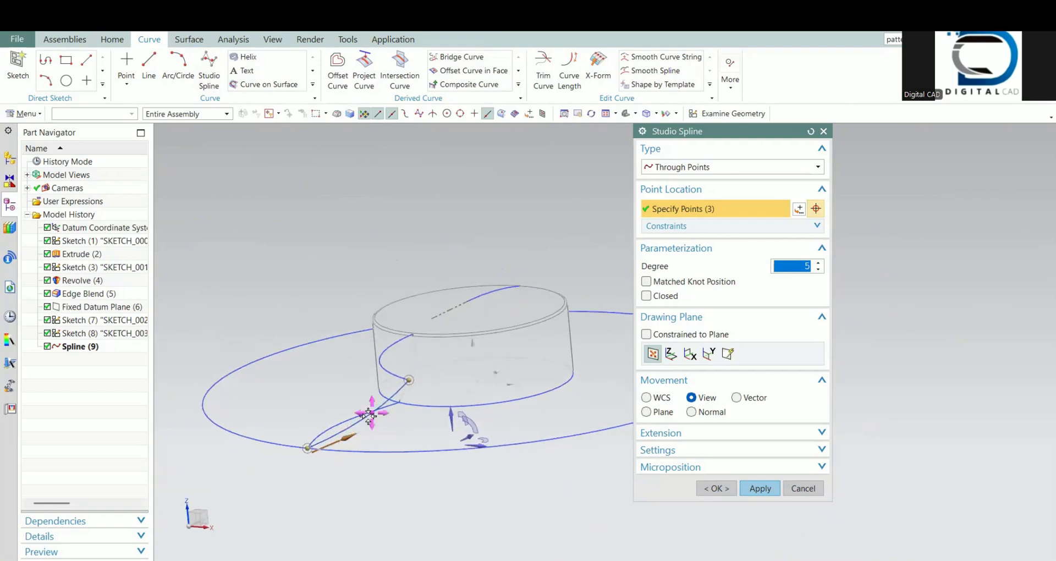
pyautogui.moveTo(368, 417); pyautogui.dragTo(365, 424)
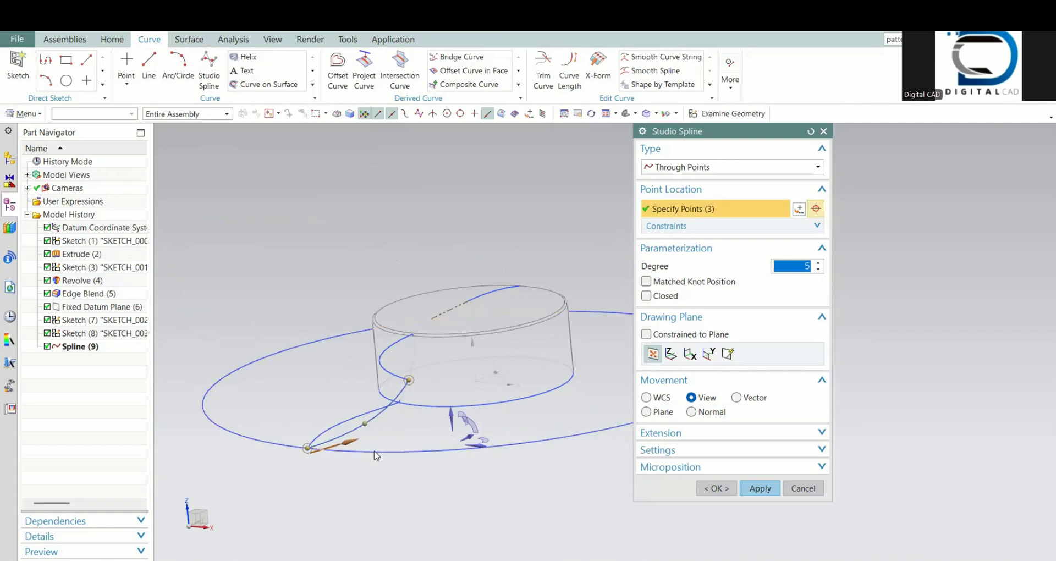
pyautogui.moveTo(374, 452); pyautogui.dragTo(421, 453, button='middle')
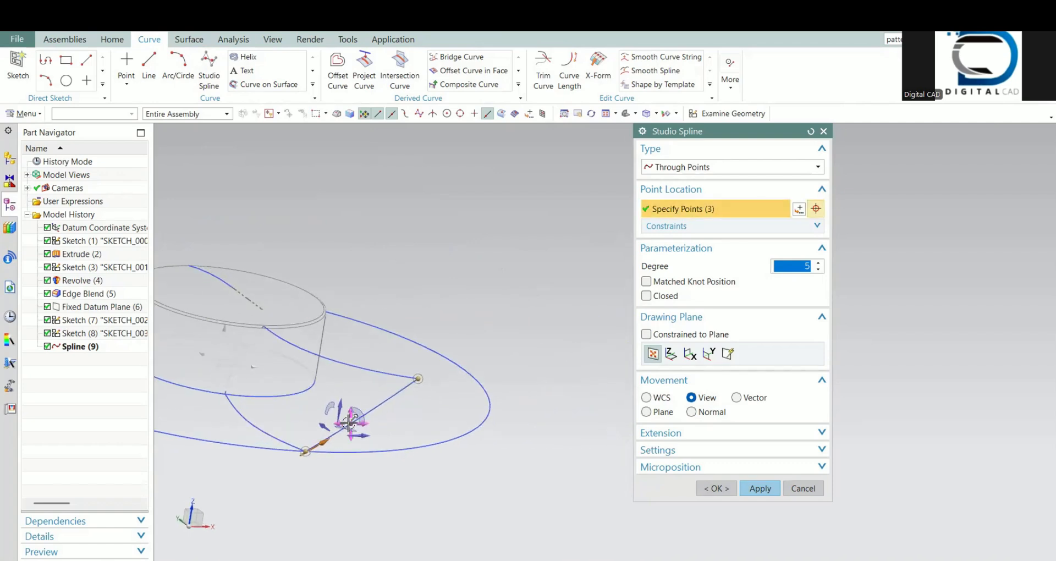
pyautogui.moveTo(353, 412); pyautogui.dragTo(349, 419)
# Step: Refine the outer spline's middle point into a gentle outward curve from several viewing angles and accept the spline
pyautogui.moveTo(353, 445); pyautogui.dragTo(344, 481, button='middle')
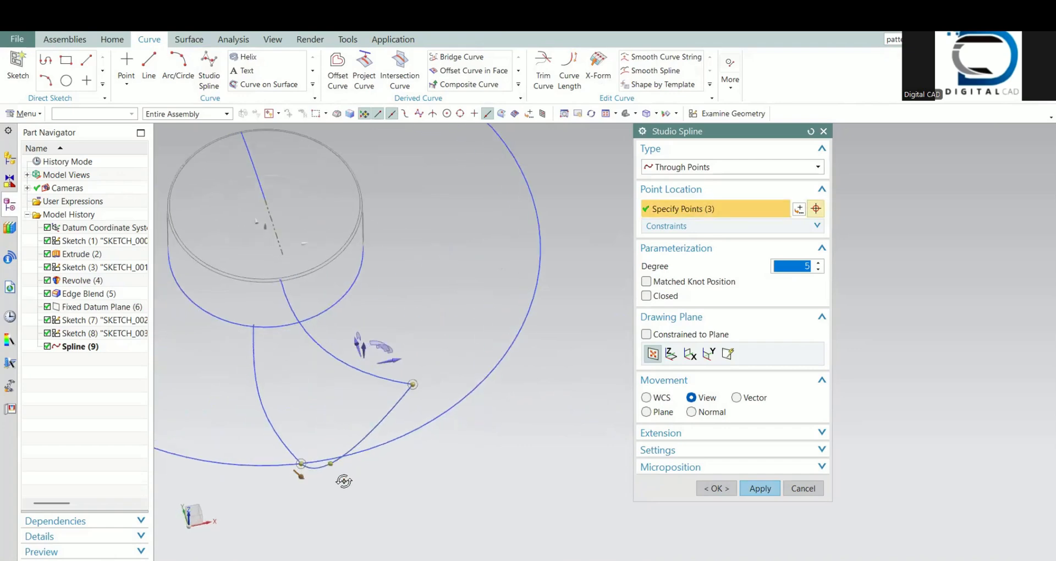
pyautogui.moveTo(330, 435); pyautogui.dragTo(336, 416)
pyautogui.moveTo(353, 461); pyautogui.dragTo(377, 438, button='middle')
pyautogui.moveTo(369, 428); pyautogui.dragTo(357, 426)
pyautogui.moveTo(359, 450); pyautogui.dragTo(361, 480, button='middle')
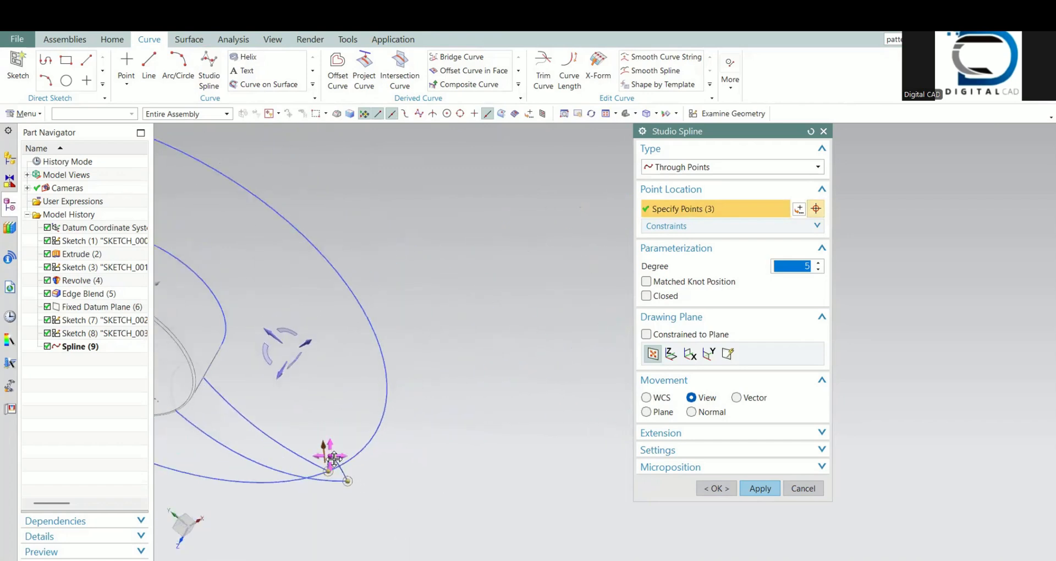
pyautogui.moveTo(334, 459); pyautogui.dragTo(332, 466)
pyautogui.moveTo(294, 465); pyautogui.dragTo(235, 396, button='middle')
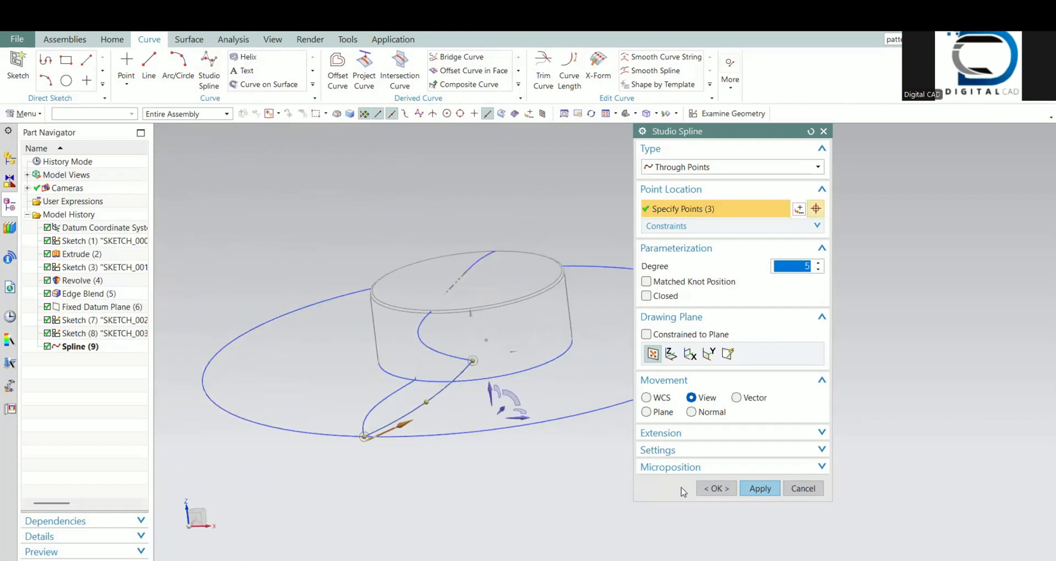
pyautogui.click(722, 488)
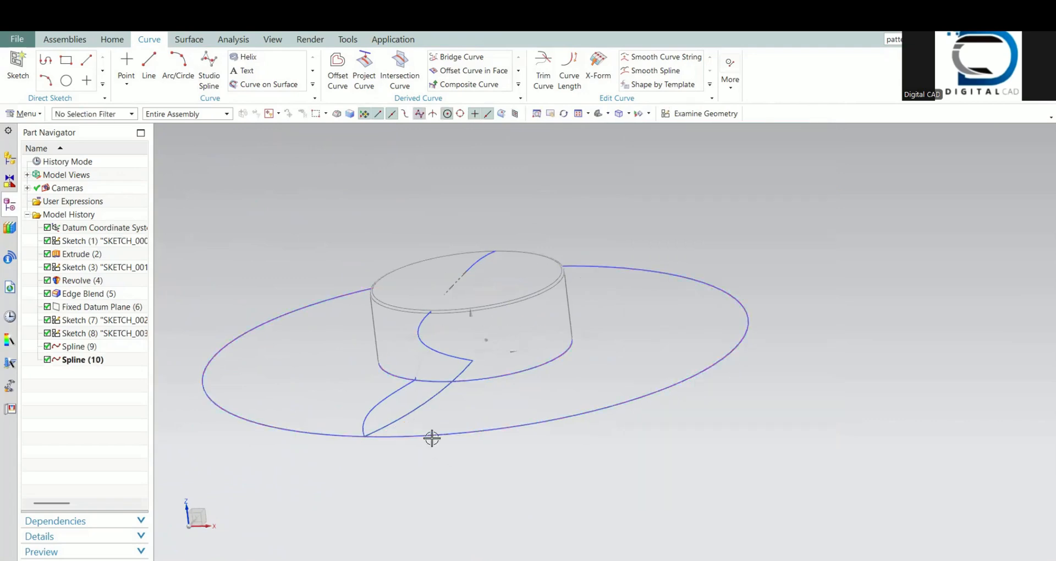
pyautogui.moveTo(434, 437); pyautogui.dragTo(502, 460, button='middle')
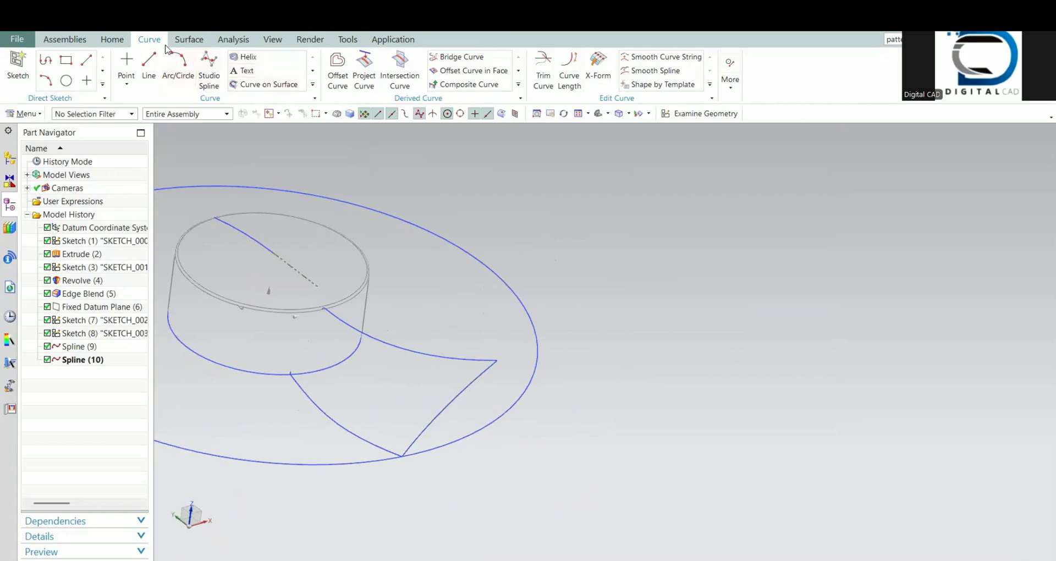
# Step: Create a Studio Surface using the upper and lower blade splines as section curves
pyautogui.click(190, 39)
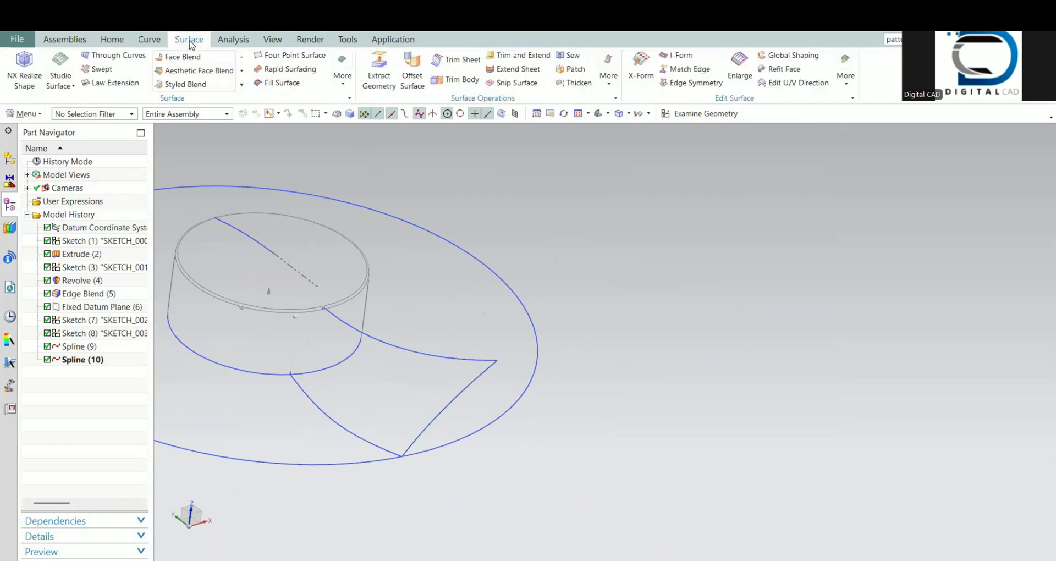
pyautogui.click(61, 65)
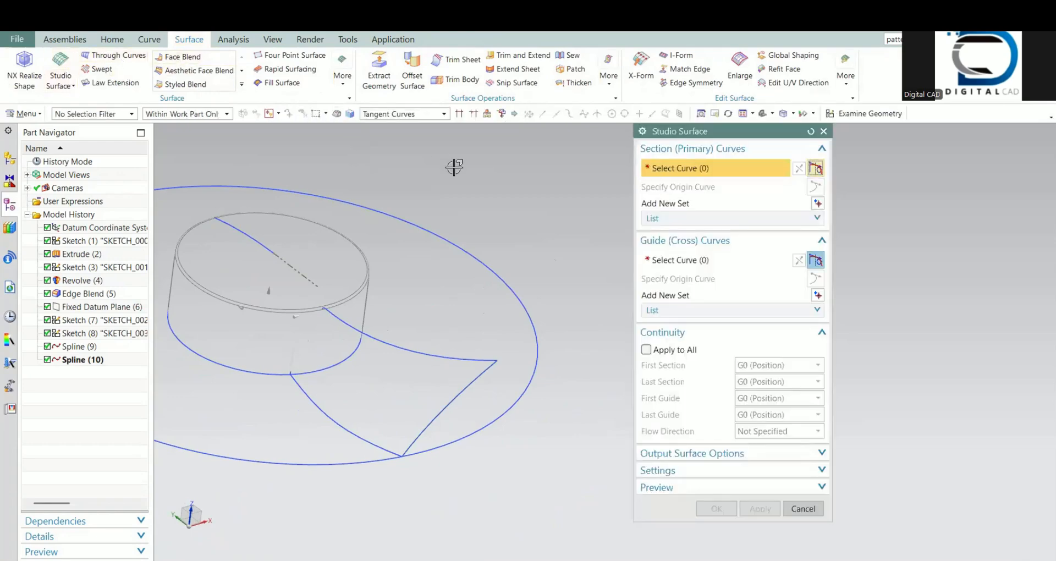
pyautogui.click(330, 312)
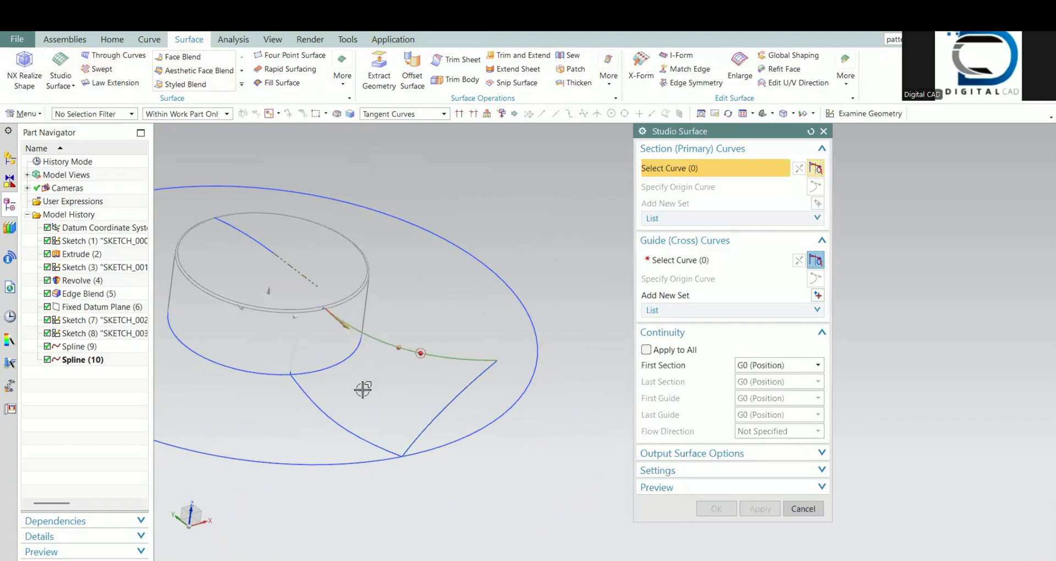
pyautogui.click(317, 400)
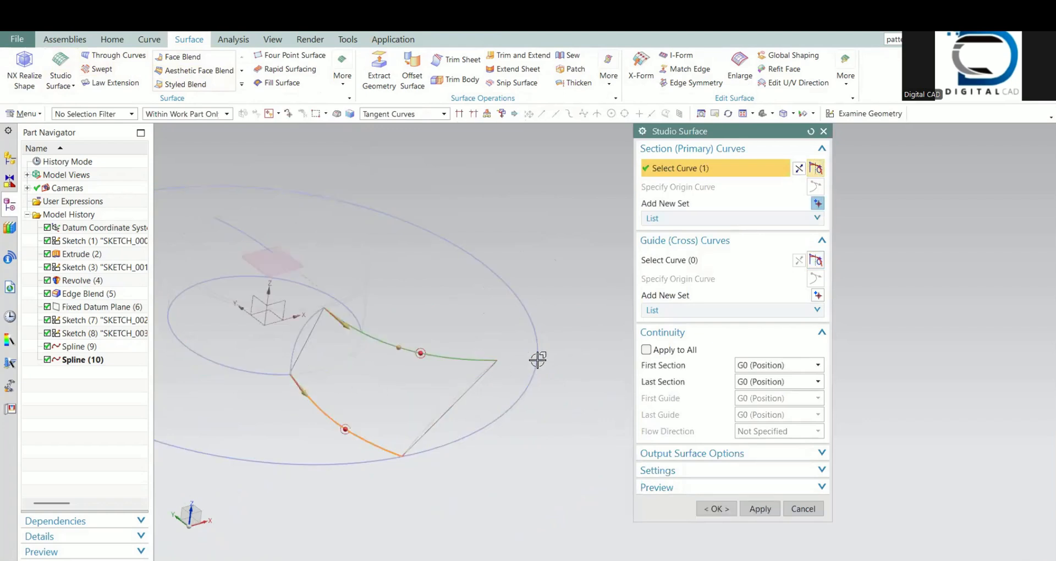
pyautogui.middleClick(393, 346)
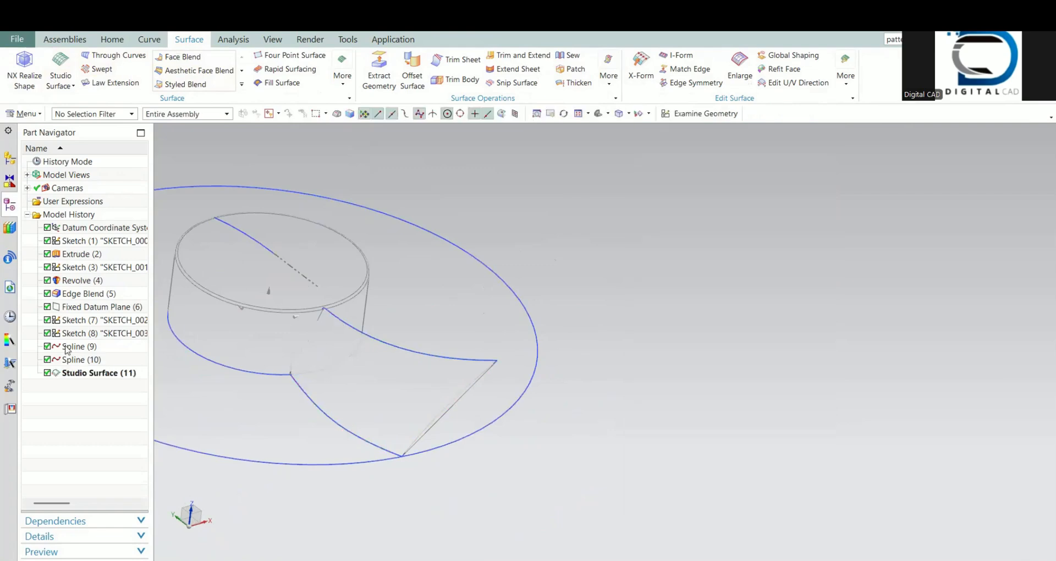
# Step: Edit the studio surface to add the outer spline and the hub-side spline as guide curves, and accept it
pyautogui.click(83, 374)
pyautogui.doubleClick(83, 374)
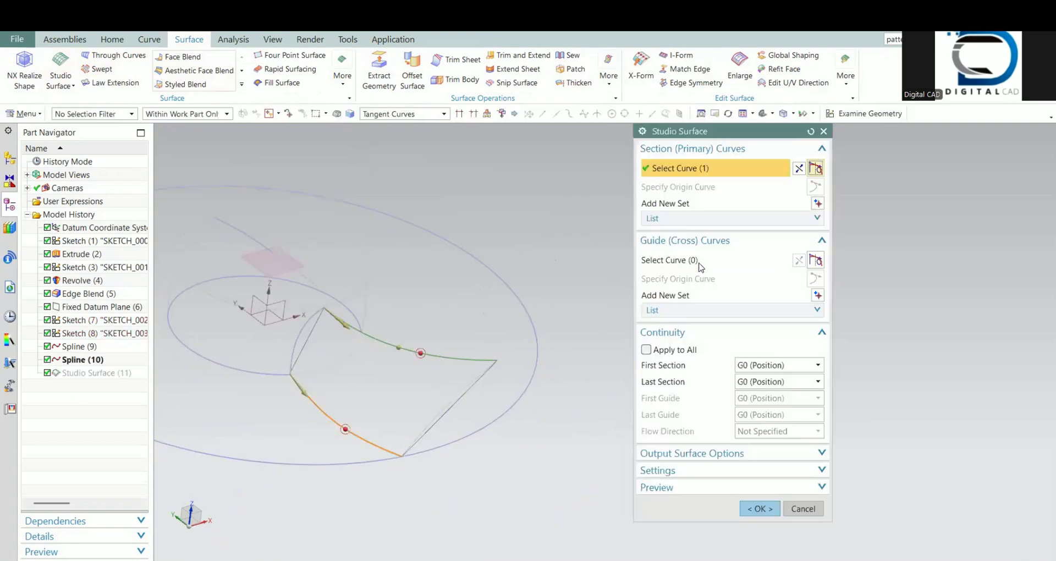
pyautogui.middleClick(495, 394)
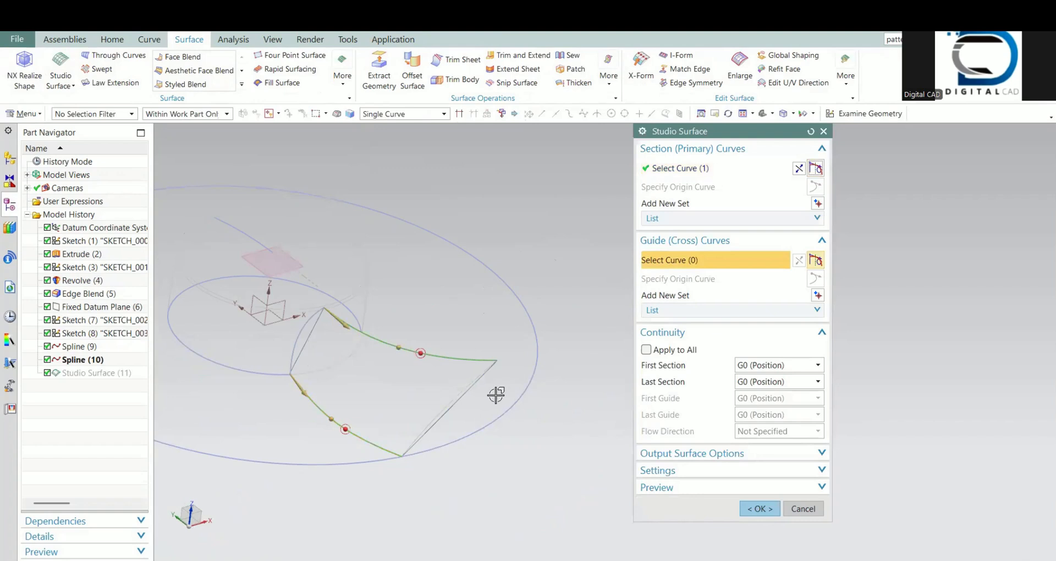
pyautogui.click(418, 444)
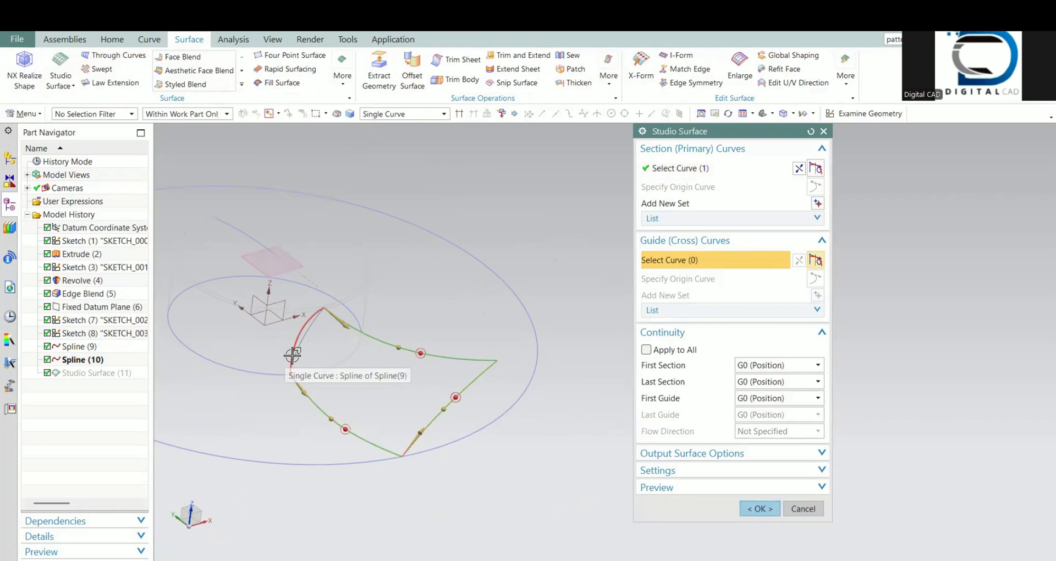
pyautogui.click(292, 355)
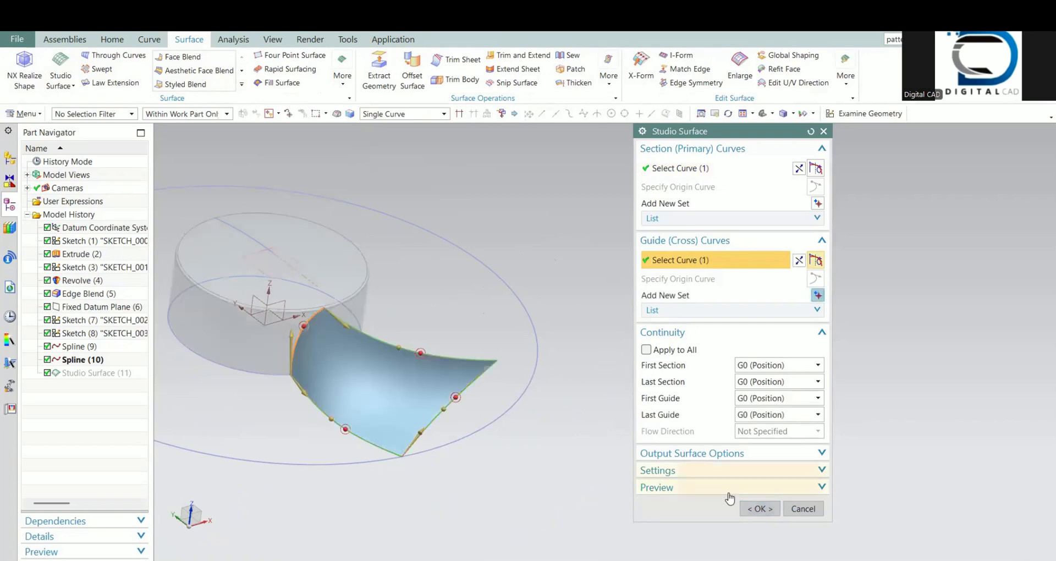
pyautogui.middleClick(488, 443)
pyautogui.moveTo(488, 443); pyautogui.dragTo(411, 470, button='middle')
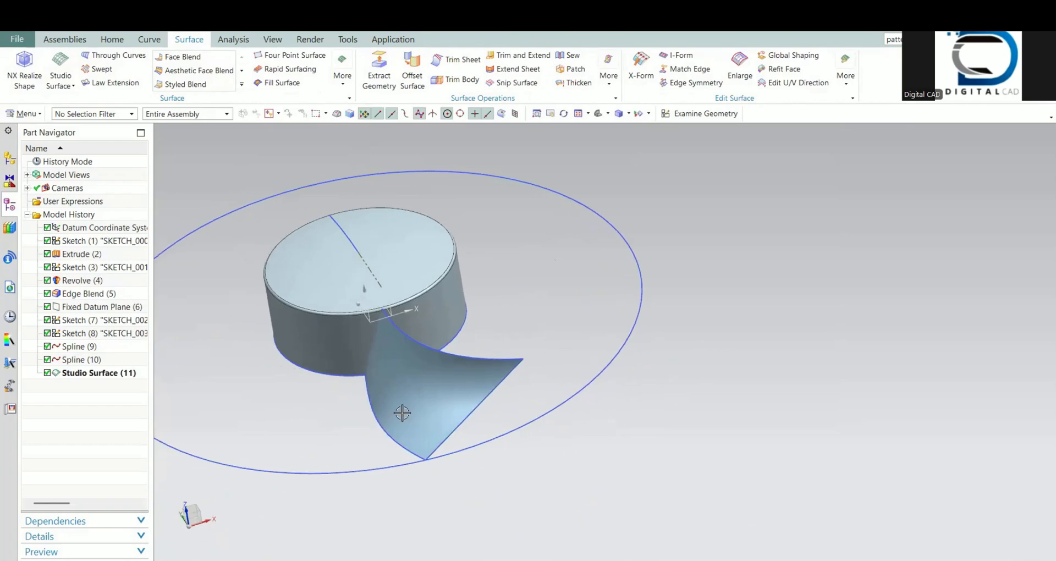
pyautogui.keyDown('shift'); pyautogui.moveTo(417, 422); pyautogui.dragTo(441, 430, button='middle'); pyautogui.keyUp('shift')
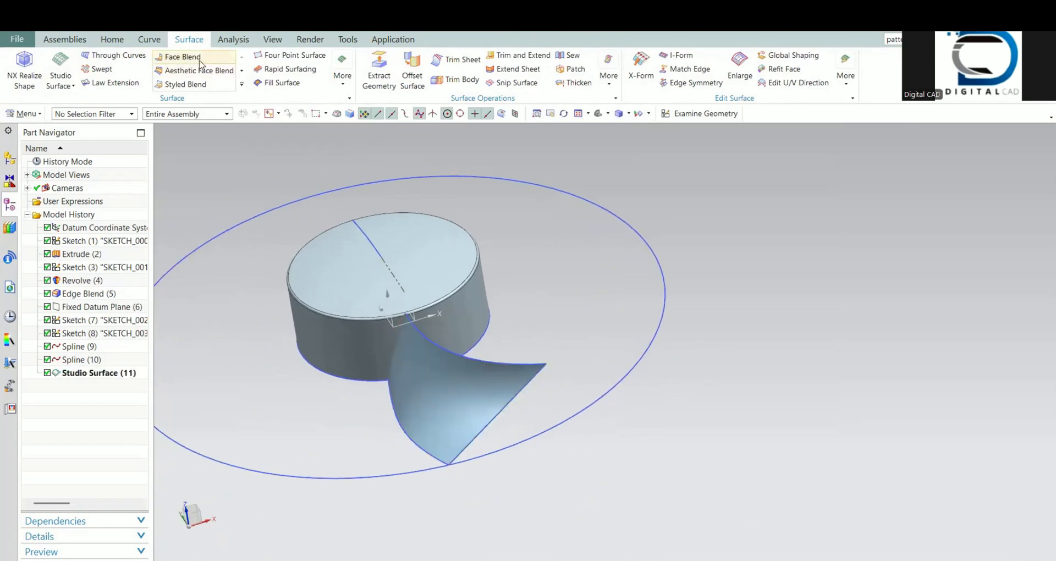
# Step: Thicken the blade surface by 0.5 mm with the direction reversed, and hide the original studio surface
pyautogui.click(113, 40)
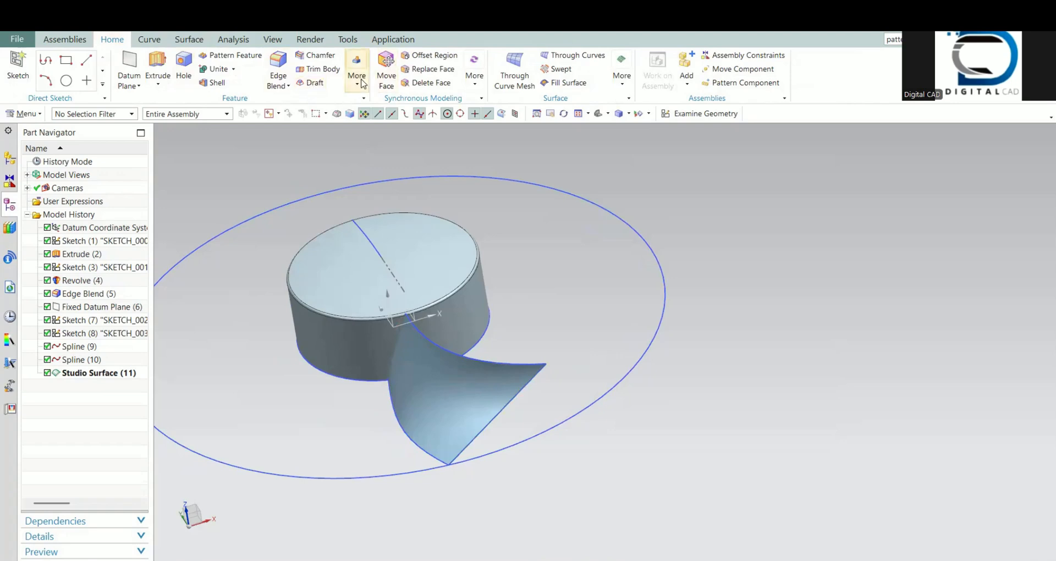
pyautogui.click(354, 82)
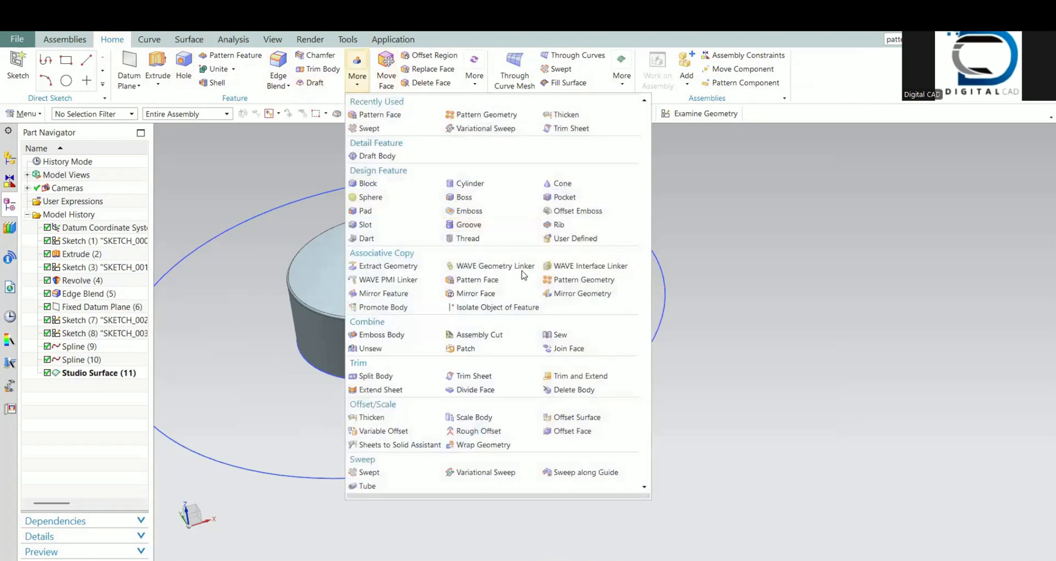
pyautogui.click(246, 90)
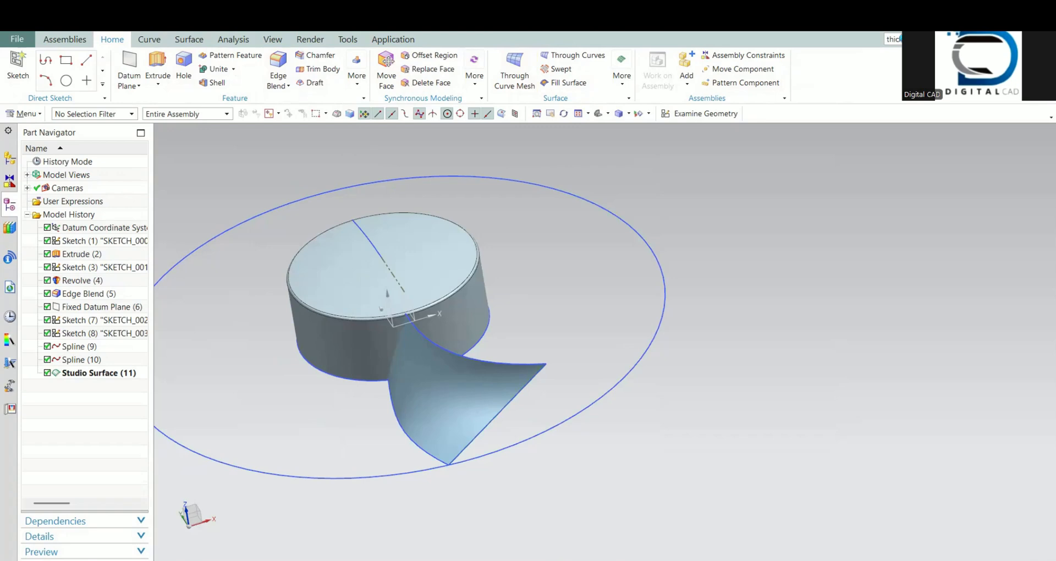
pyautogui.press('Return')
pyautogui.click(177, 272)
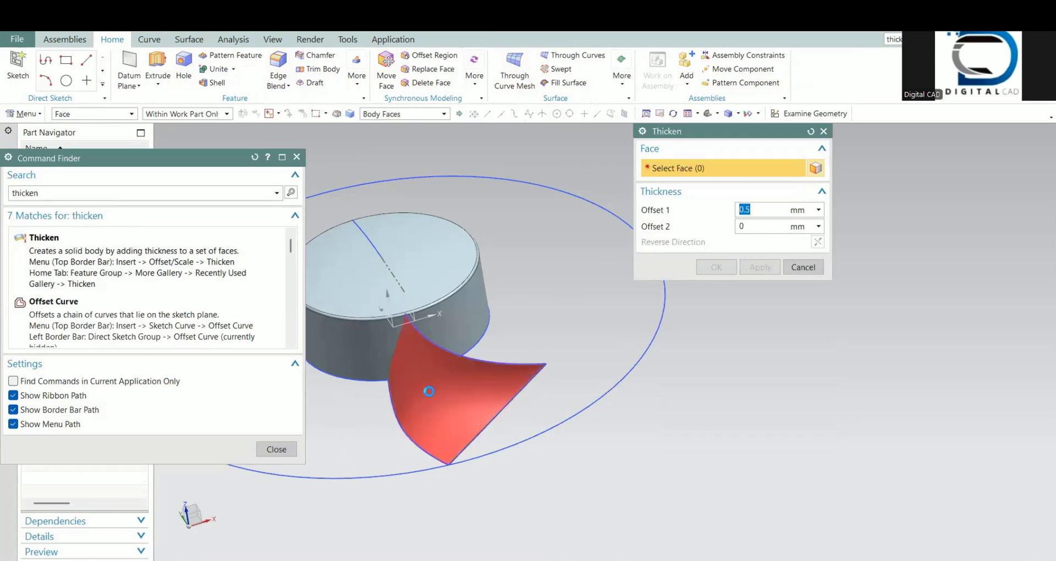
pyautogui.click(429, 390)
pyautogui.click(817, 243)
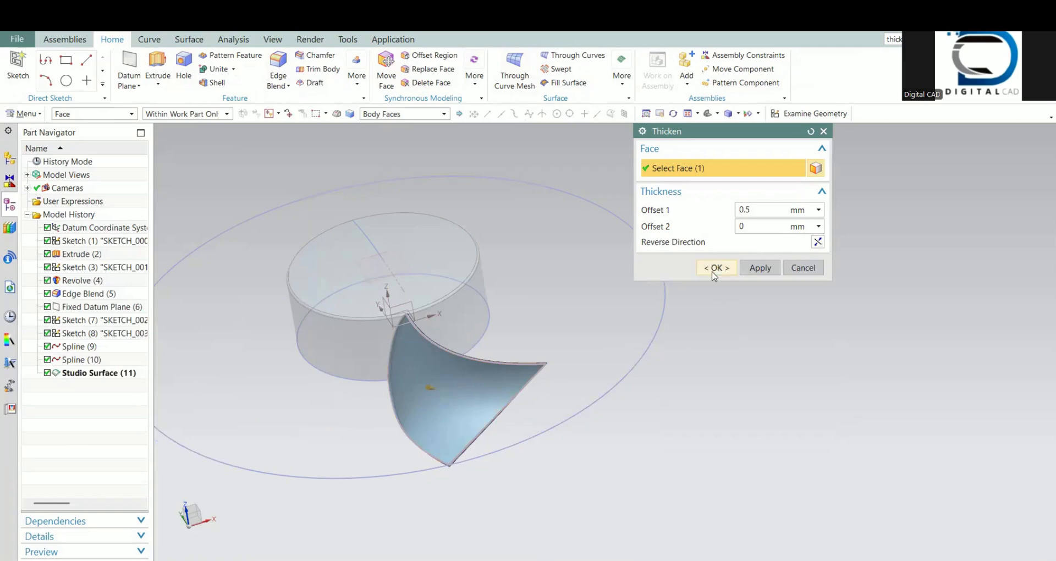
pyautogui.middleClick(475, 416)
pyautogui.rightClick(115, 373)
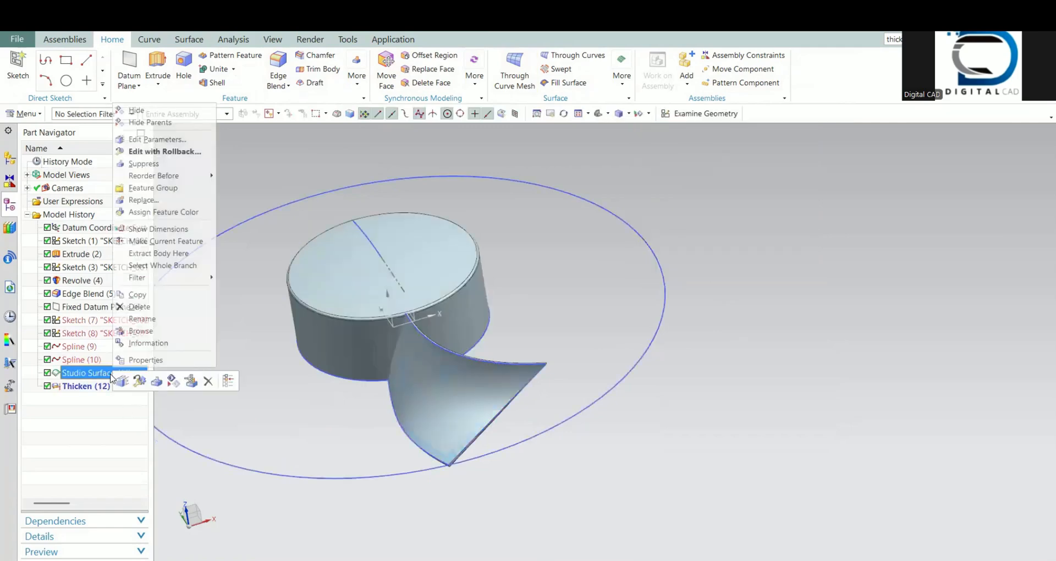
pyautogui.click(137, 111)
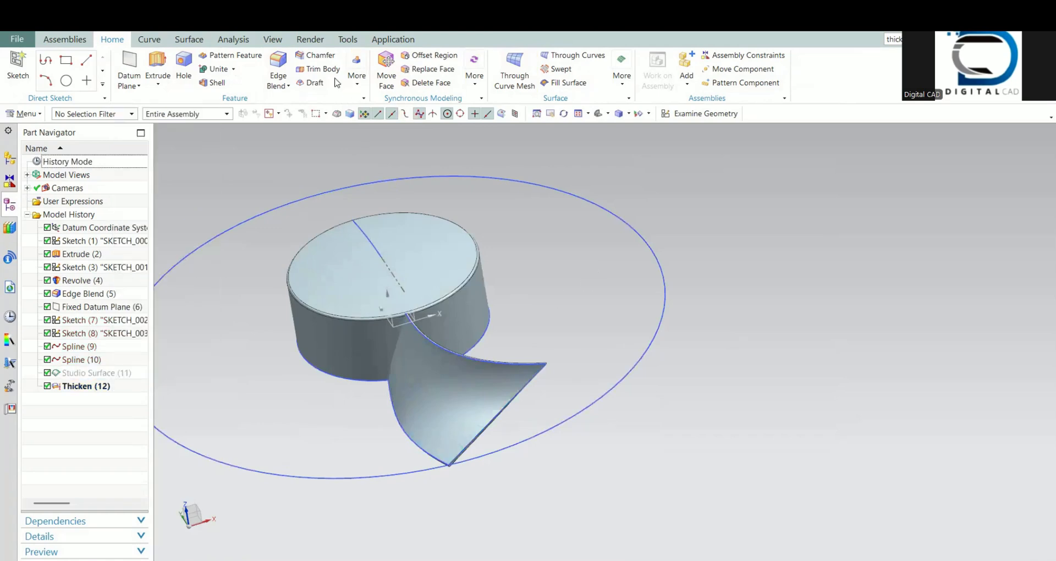
# Step: Start an Edge Blend with a 0.25 mm radius on the short thickness edge at the blade's upper outer corner
pyautogui.click(278, 67)
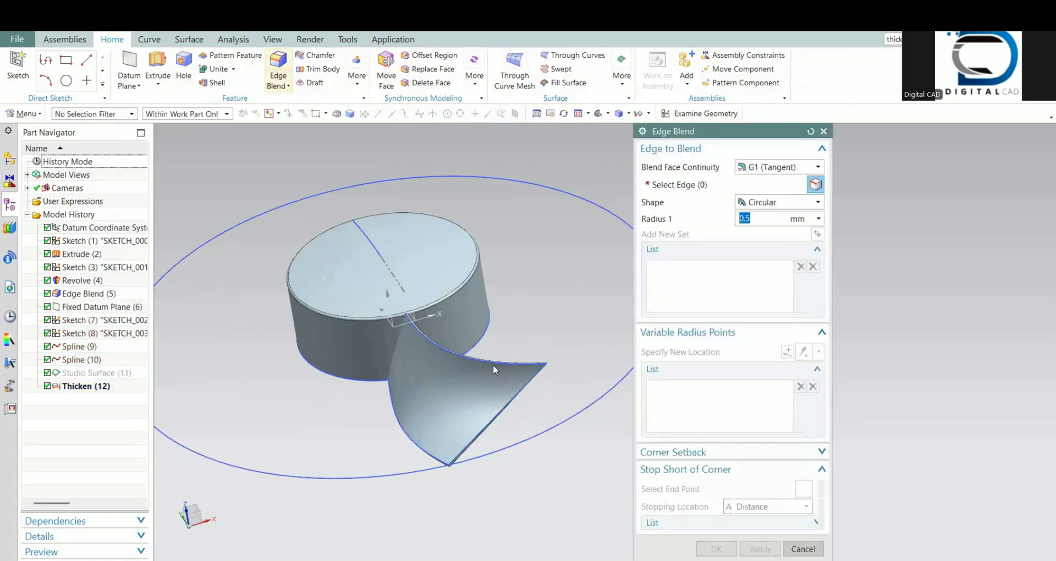
pyautogui.write('0.25')
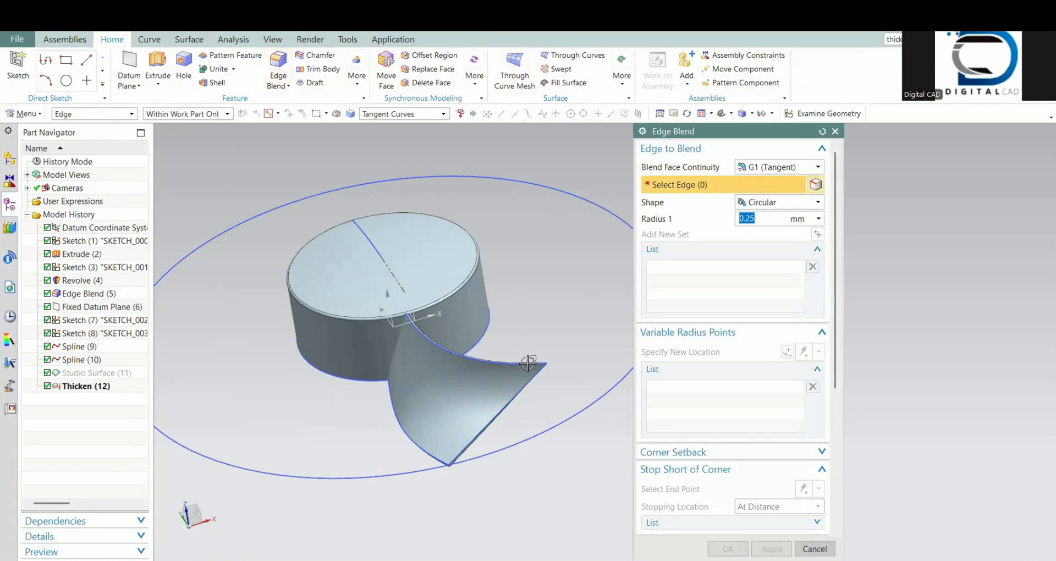
pyautogui.scroll(3, 579, 365)
pyautogui.scroll(5, 579, 367)
pyautogui.click(535, 327)
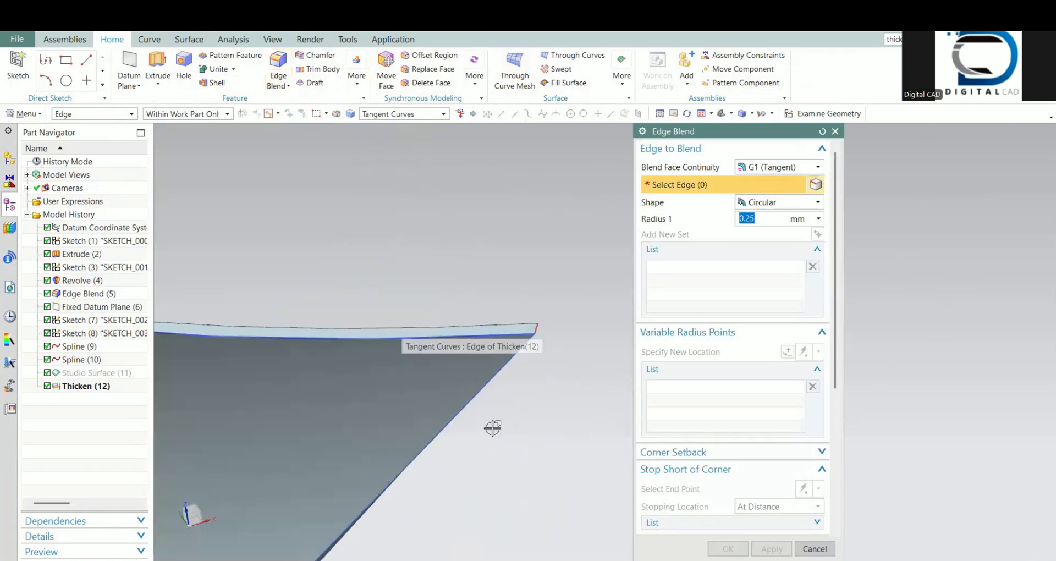
# Step: Add the short thickness edge at the blade's lower outer corner to the blend and apply it
pyautogui.scroll(-4, 493, 428)
pyautogui.keyDown('shift'); pyautogui.moveTo(407, 480); pyautogui.dragTo(566, 309, button='middle'); pyautogui.keyUp('shift')
pyautogui.keyDown('shift'); pyautogui.moveTo(365, 471); pyautogui.dragTo(520, 308, button='middle'); pyautogui.keyUp('shift')
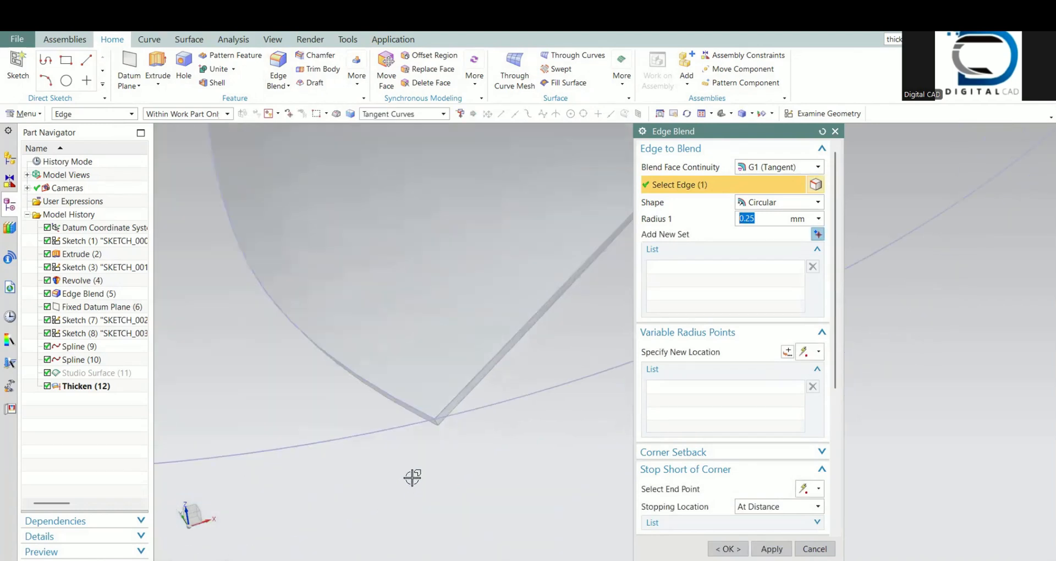
pyautogui.scroll(5, 412, 477)
pyautogui.click(496, 299)
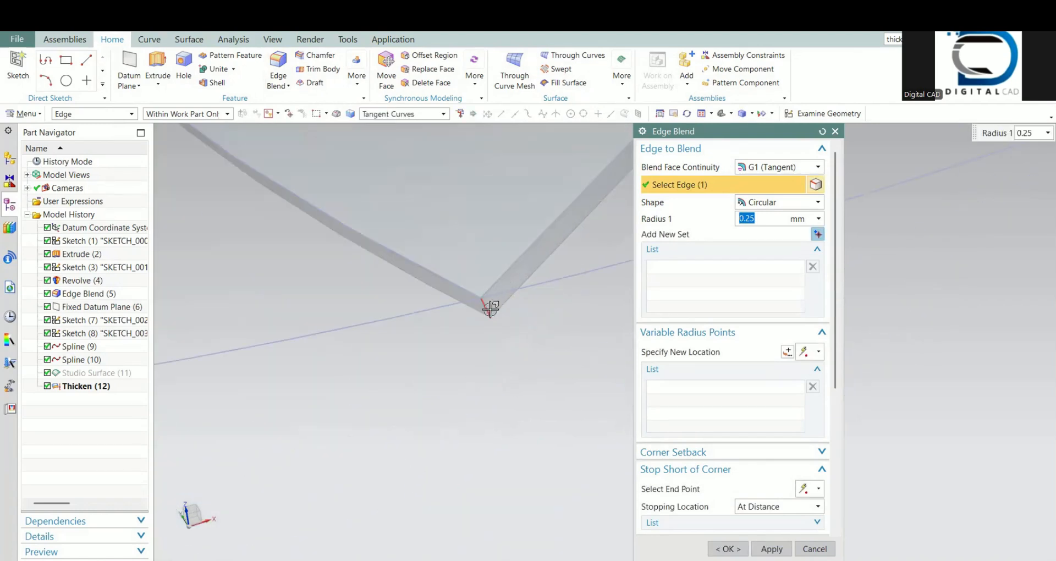
pyautogui.scroll(-2, 498, 301)
pyautogui.keyDown('shift'); pyautogui.moveTo(502, 303); pyautogui.dragTo(538, 400, button='middle'); pyautogui.keyUp('shift')
pyautogui.click(773, 548)
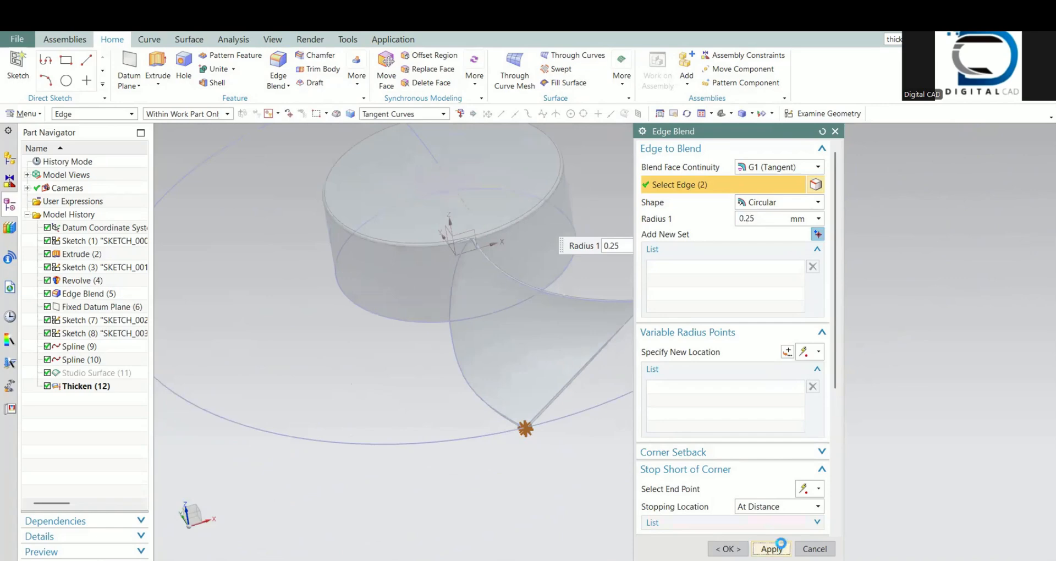
# Step: Blend the long outline edges on both faces of the blade with a 0.25 mm radius and apply
pyautogui.scroll(5, 545, 407)
pyautogui.click(546, 406)
pyautogui.scroll(-5, 528, 385)
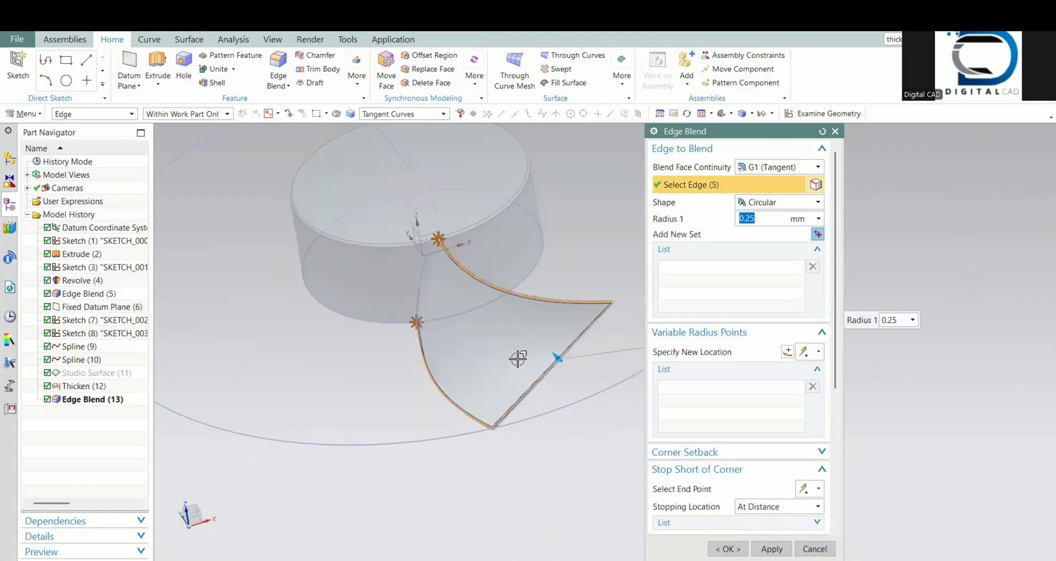
pyautogui.moveTo(515, 363); pyautogui.dragTo(423, 338, button='middle')
pyautogui.scroll(7, 502, 301)
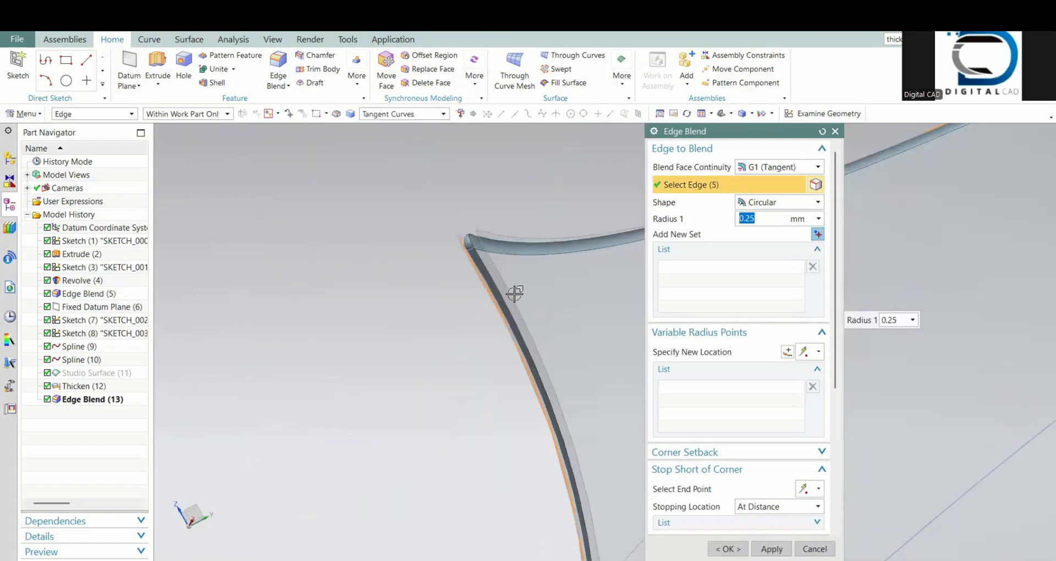
pyautogui.click(511, 294)
pyautogui.scroll(-5, 511, 297)
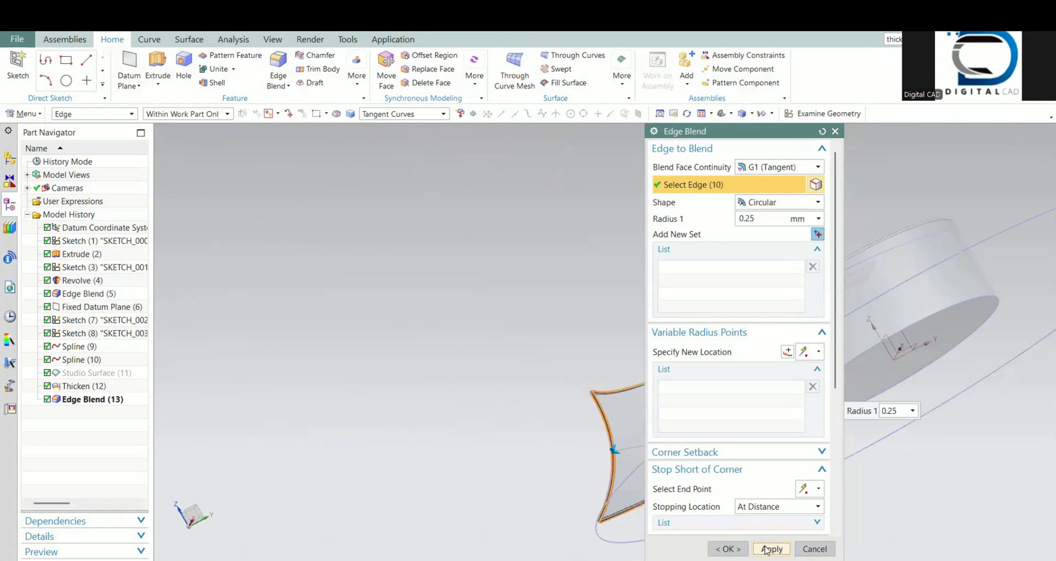
pyautogui.moveTo(626, 406); pyautogui.dragTo(501, 408, button='middle')
pyautogui.moveTo(578, 413); pyautogui.dragTo(526, 416, button='middle')
pyautogui.scroll(5, 550, 396)
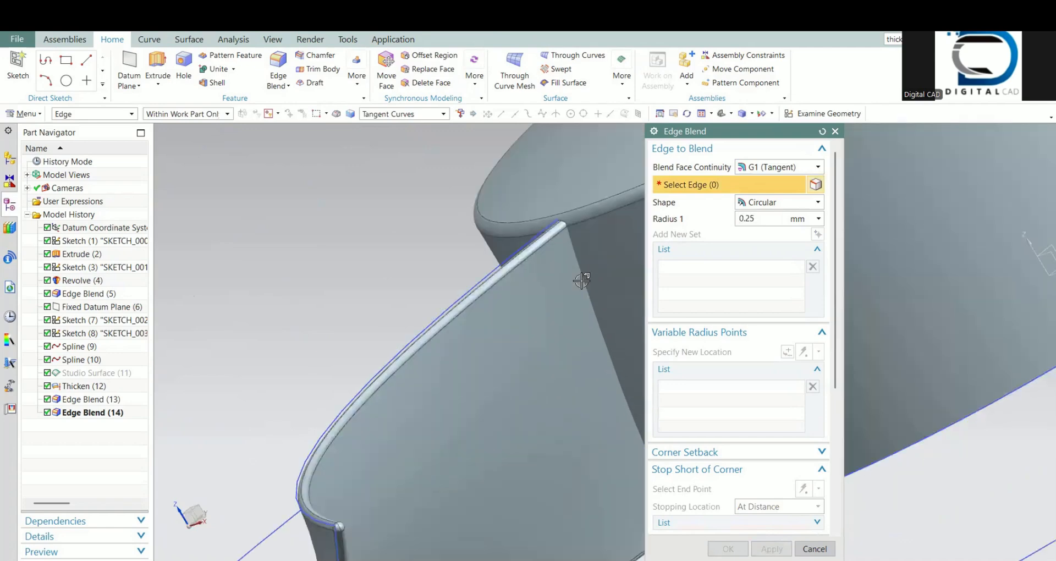
pyautogui.moveTo(556, 313); pyautogui.dragTo(448, 354, button='middle')
pyautogui.scroll(5, 445, 351)
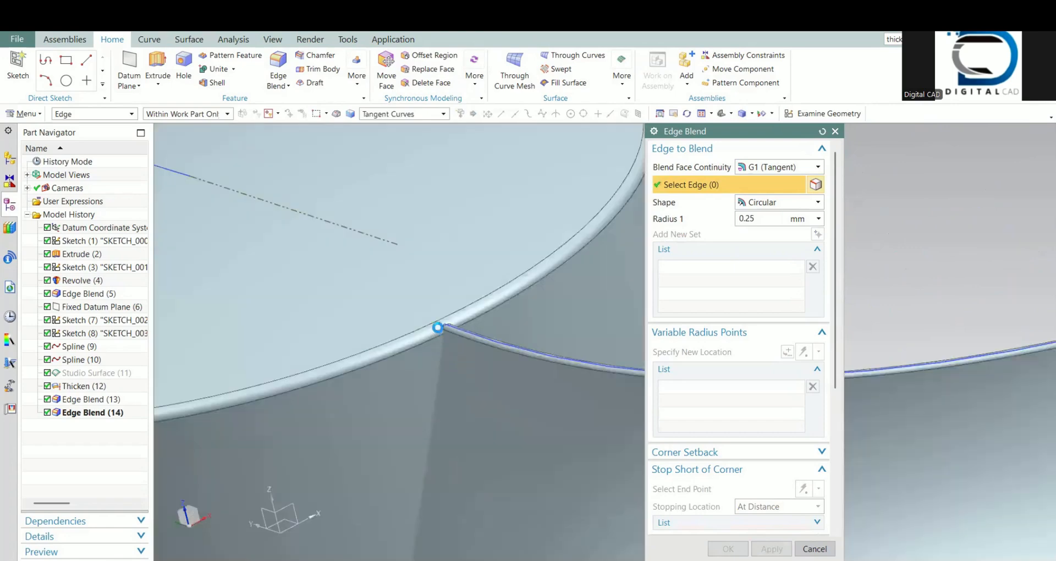
pyautogui.click(438, 325)
pyautogui.scroll(3, 423, 349)
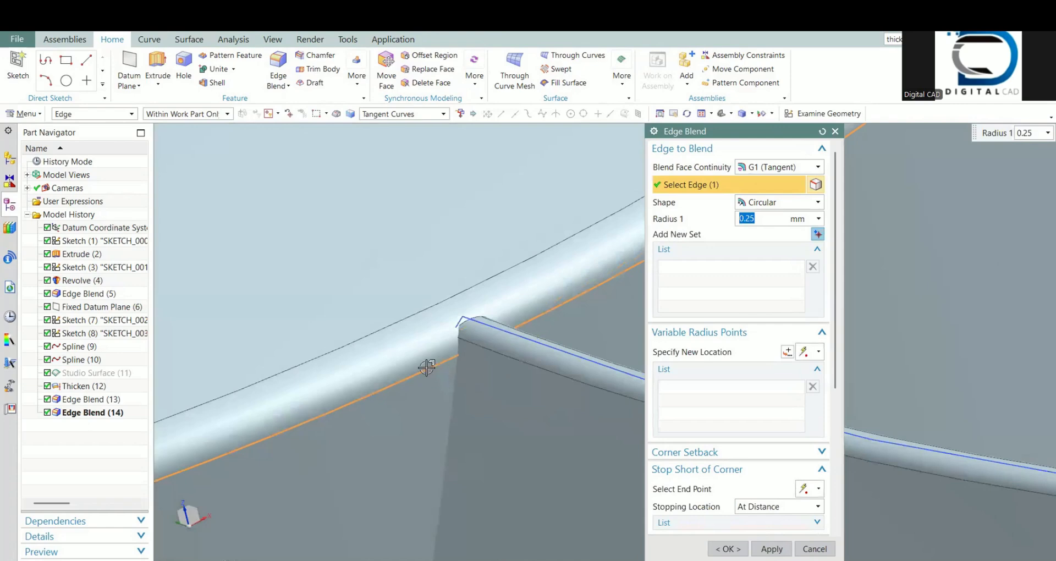
pyautogui.click(814, 549)
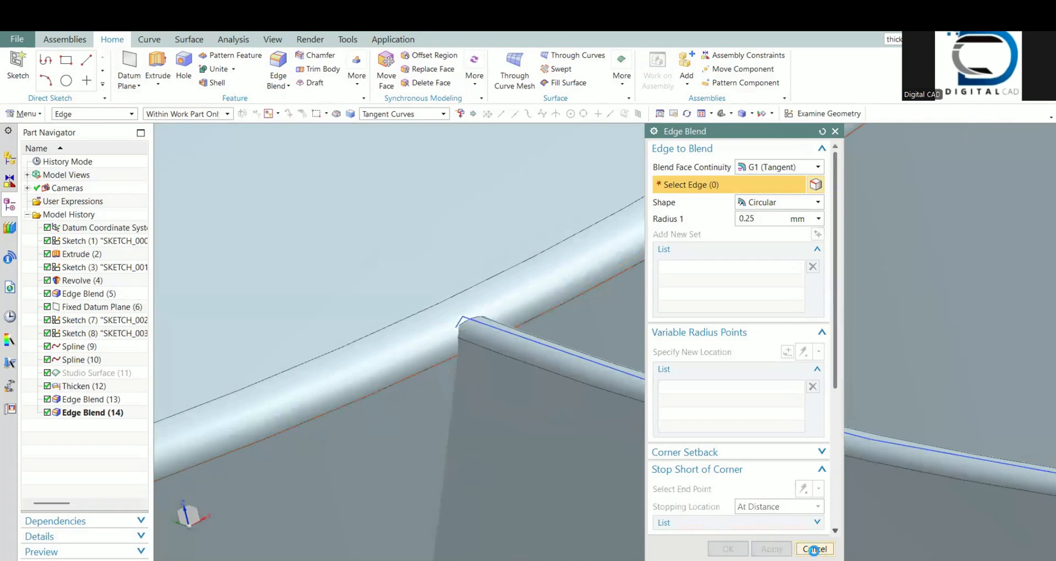
pyautogui.scroll(-8, 580, 384)
pyautogui.keyDown('shift'); pyautogui.moveTo(577, 418); pyautogui.dragTo(583, 360, button='middle'); pyautogui.keyUp('shift')
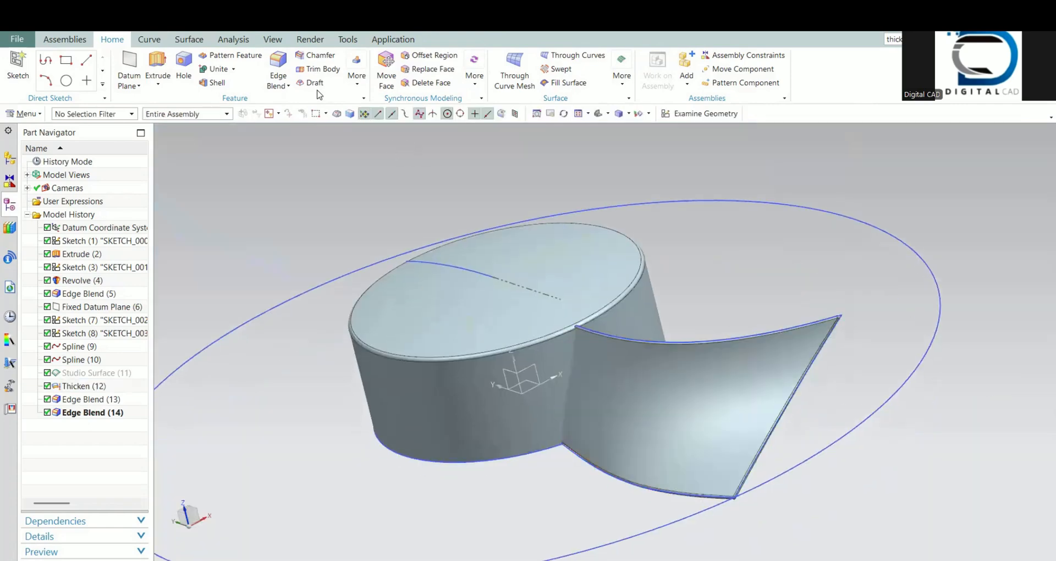
# Step: Roll the model history back to the Thicken feature and unite the blade as target with the hub as tool
pyautogui.click(94, 387)
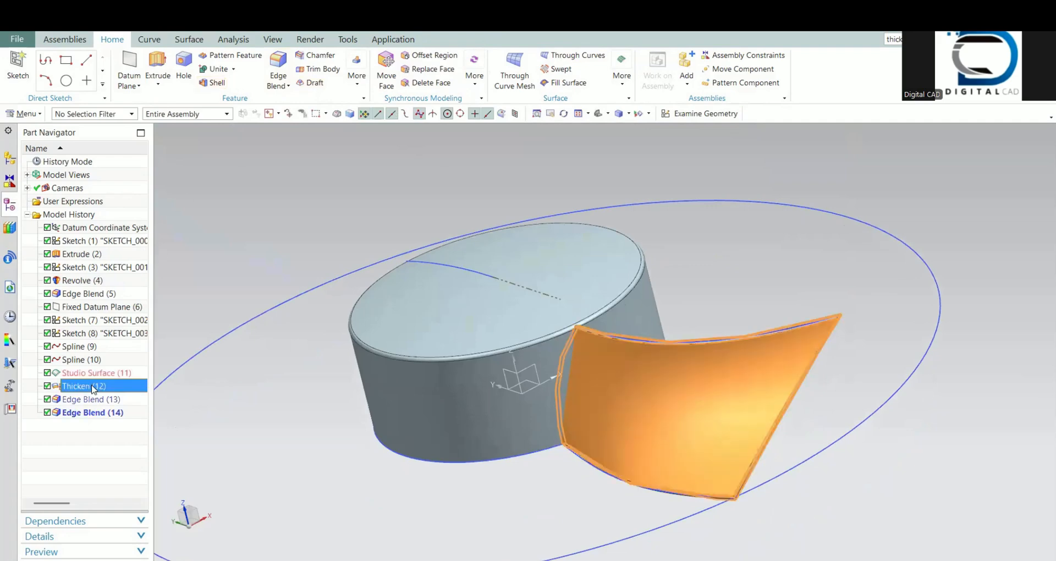
pyautogui.rightClick(93, 387)
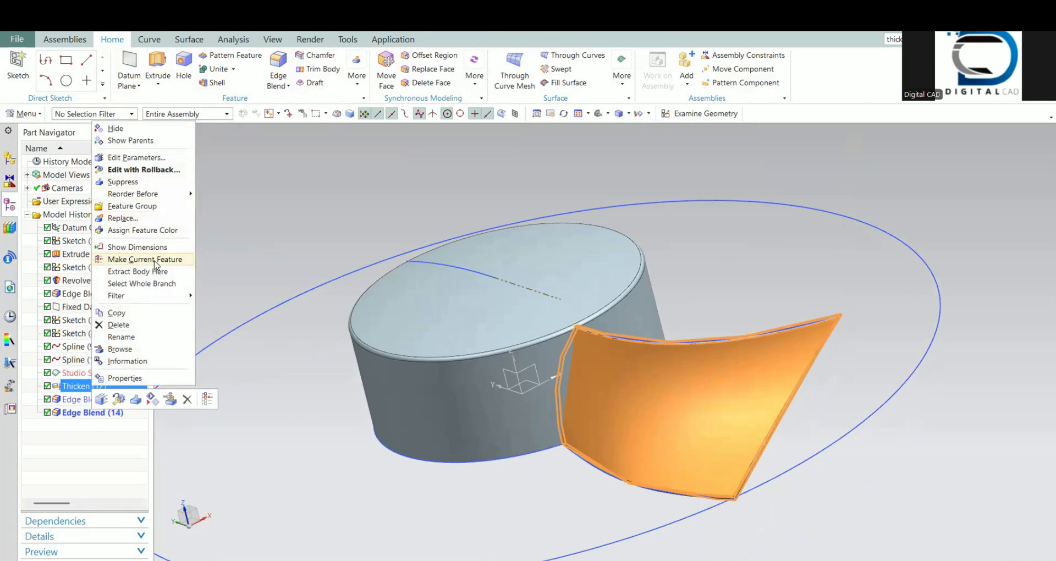
pyautogui.click(144, 259)
pyautogui.click(212, 72)
pyautogui.click(631, 379)
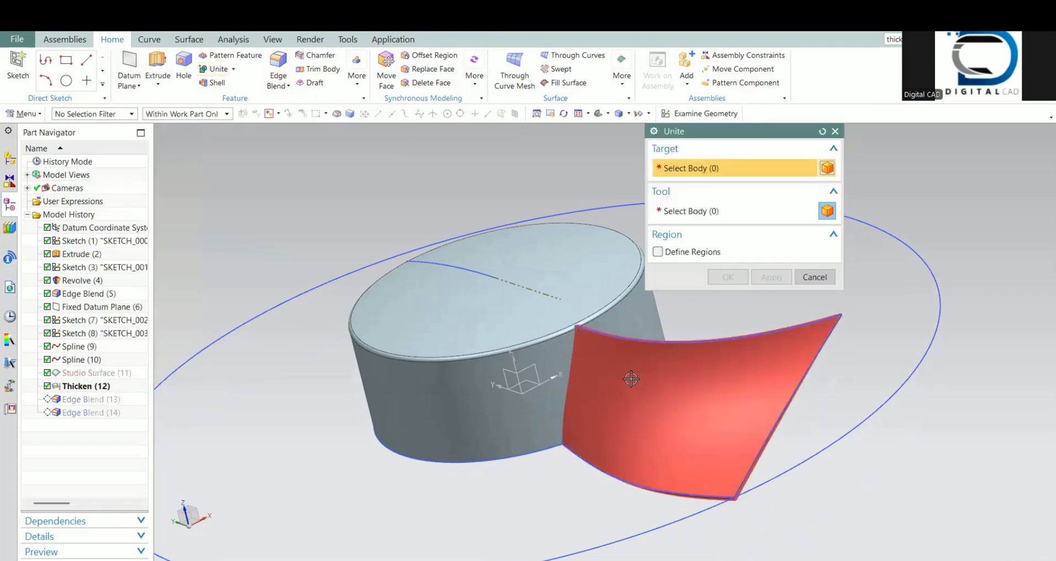
pyautogui.click(581, 319)
pyautogui.click(728, 276)
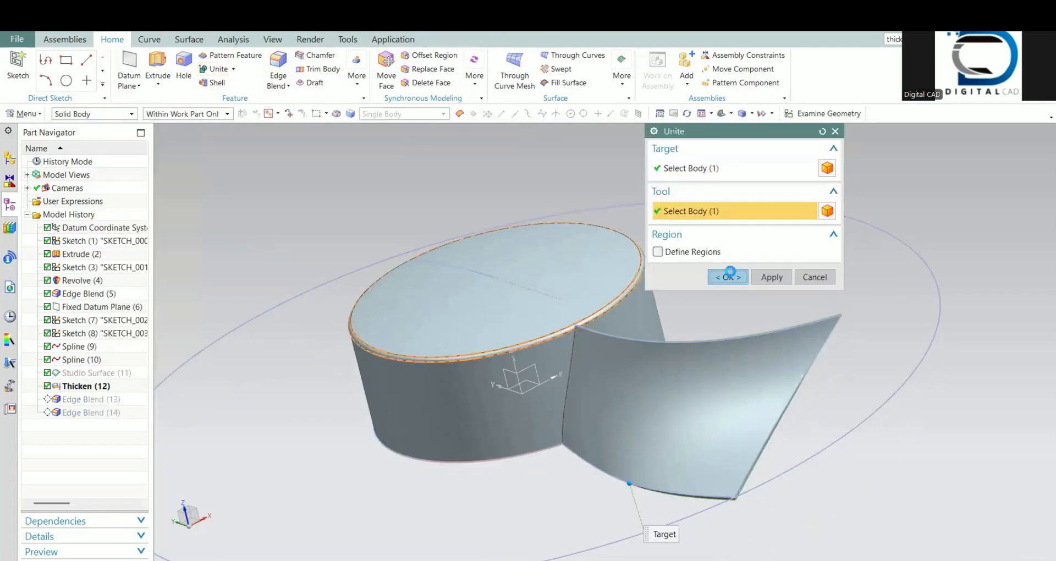
# Step: Roll the model history forward through both blade edge blends by making the last one the current feature
pyautogui.rightClick(73, 412)
pyautogui.click(121, 455)
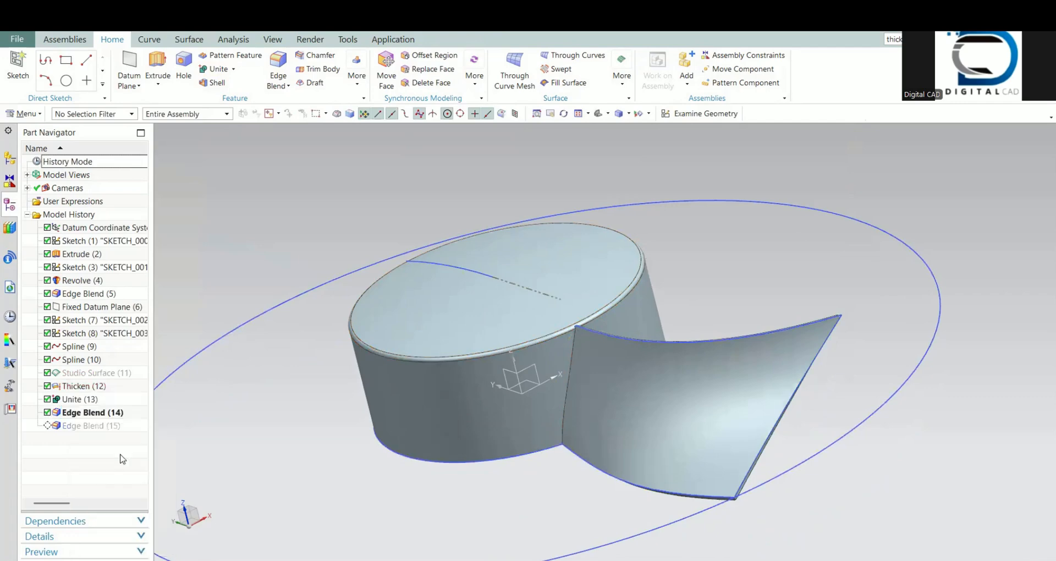
pyautogui.rightClick(91, 427)
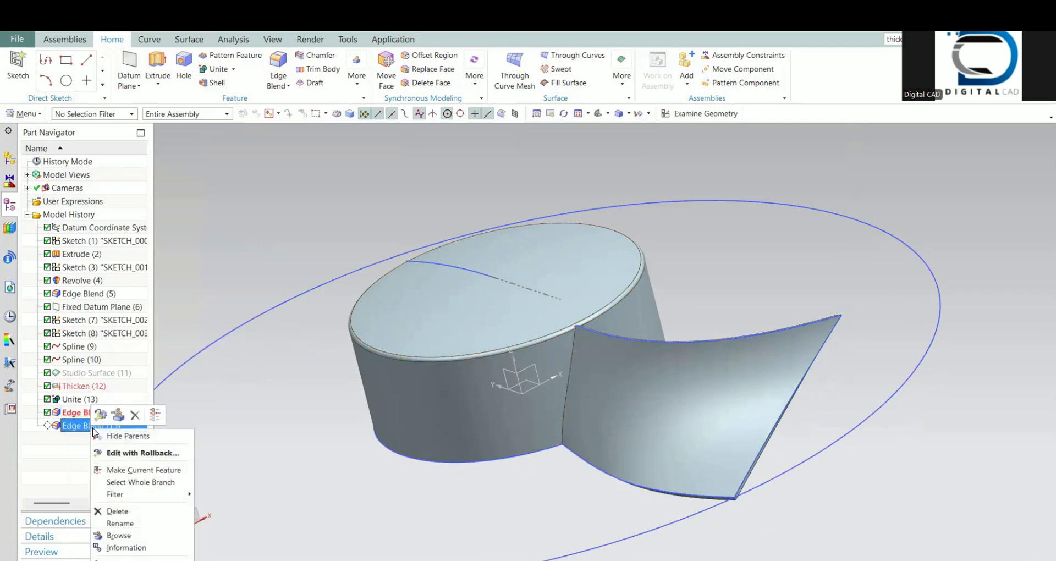
pyautogui.click(129, 471)
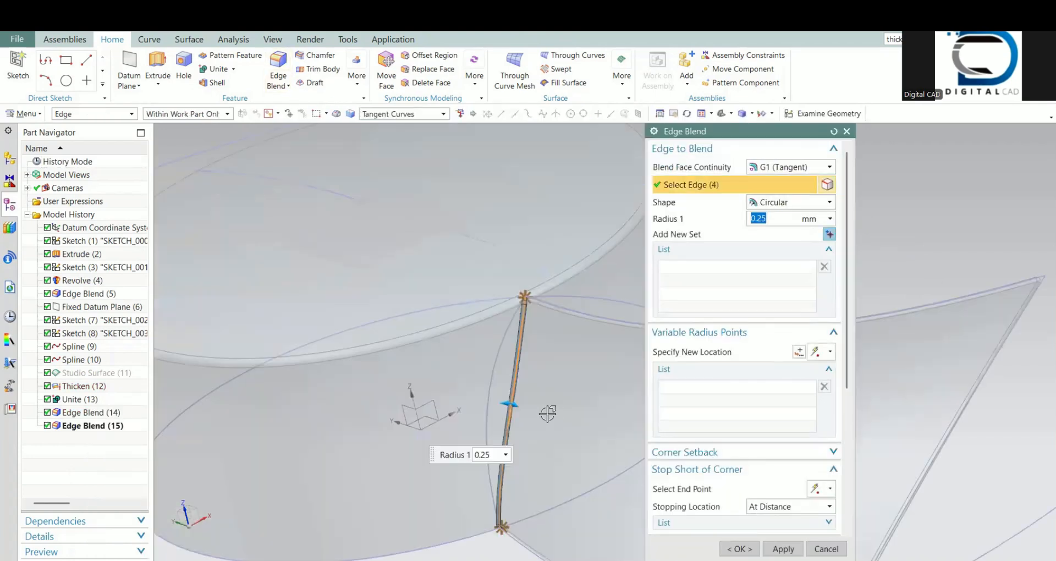
# Step: Blend the edges where the blade joins the hub wall, on both blade faces and at the tip, with a 0.25 mm radius
pyautogui.moveTo(547, 415); pyautogui.dragTo(468, 444, button='middle')
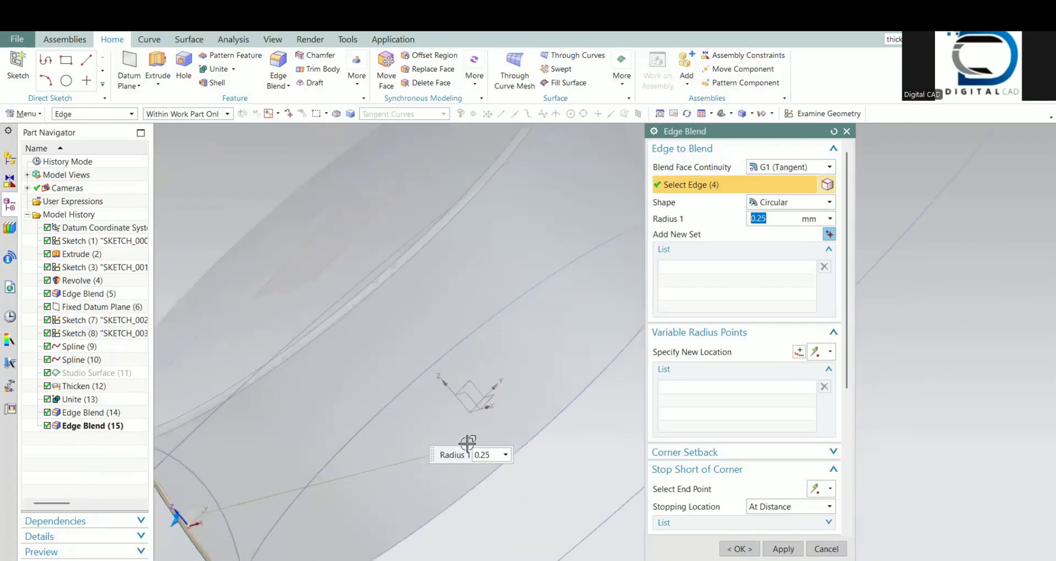
pyautogui.scroll(-4, 467, 443)
pyautogui.scroll(4, 236, 377)
pyautogui.scroll(4, 235, 377)
pyautogui.scroll(2, 492, 386)
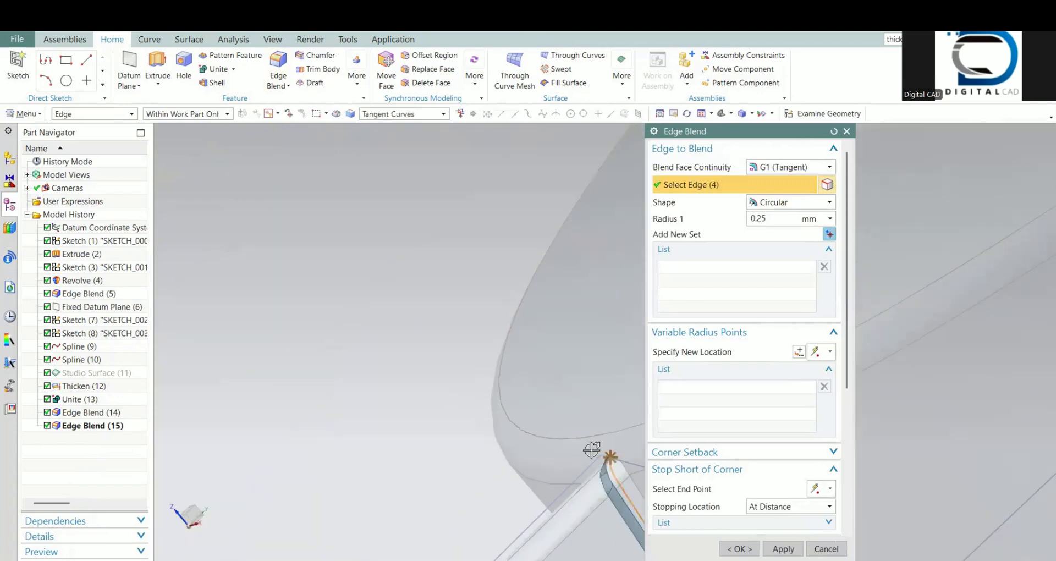
pyautogui.click(632, 476)
pyautogui.click(614, 459)
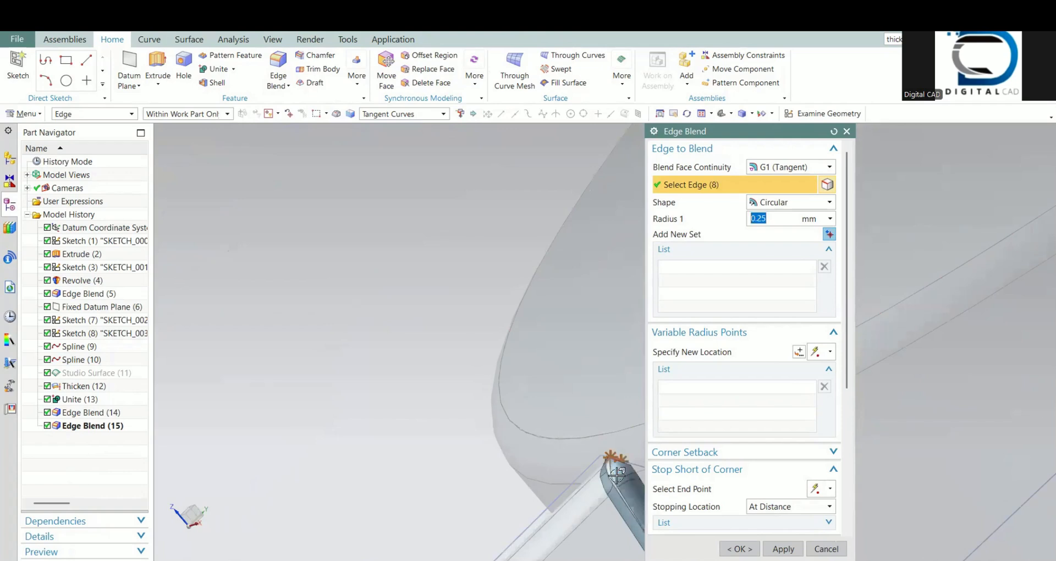
pyautogui.scroll(4, 590, 454)
pyautogui.scroll(-5, 549, 486)
pyautogui.scroll(-3, 549, 486)
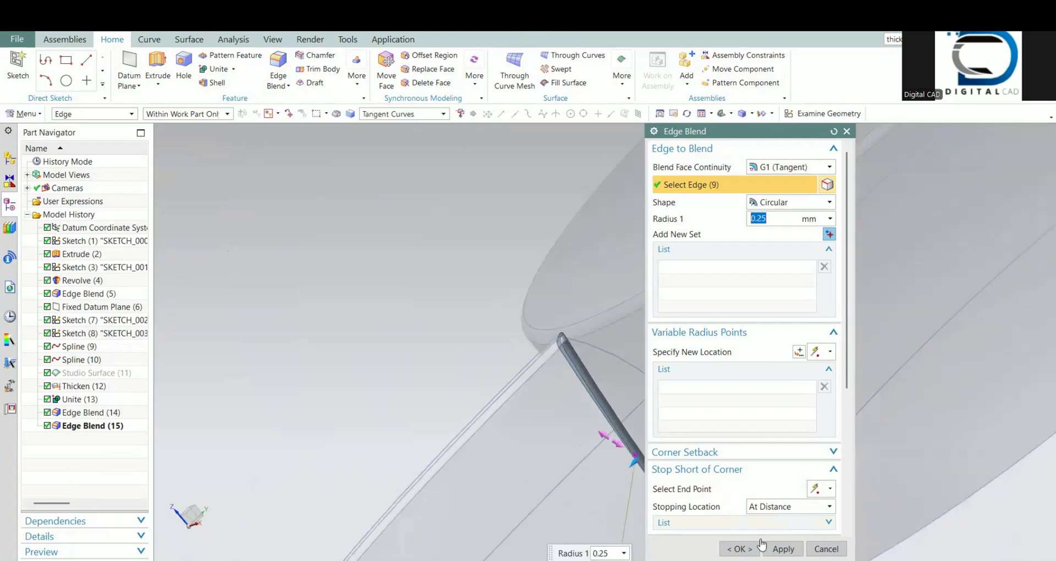
pyautogui.click(750, 549)
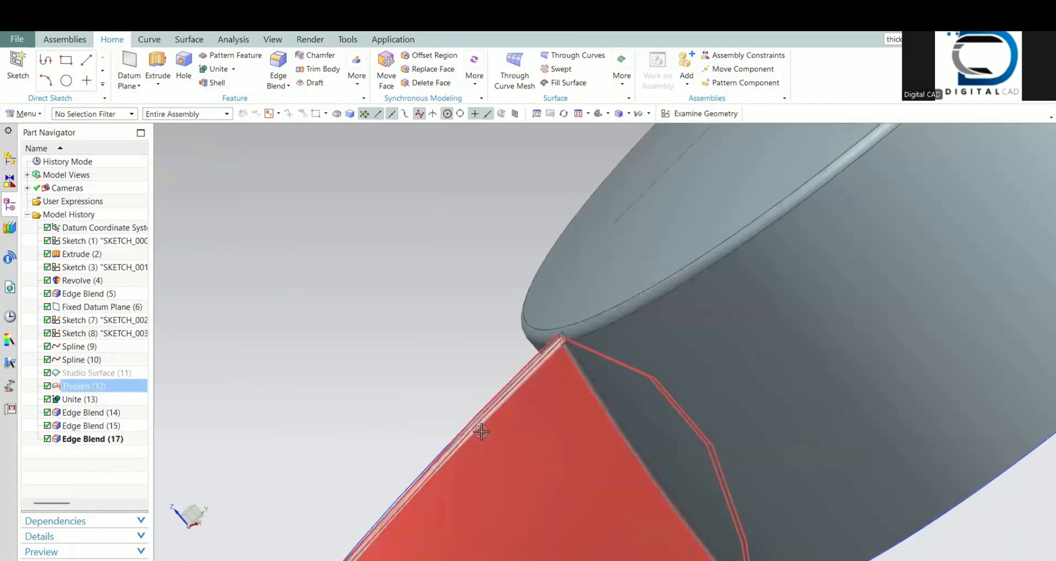
# Step: Find and start the Pattern Feature command, and select the blade's Thicken and its three Edge Blend features to pattern
pyautogui.scroll(-4, 484, 431)
pyautogui.moveTo(528, 444); pyautogui.dragTo(500, 455, button='middle')
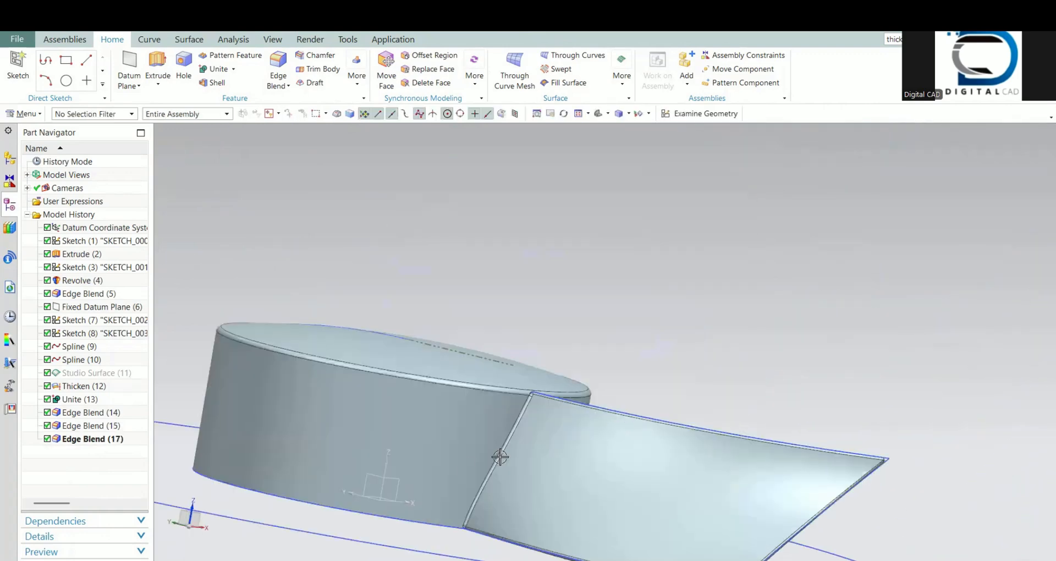
pyautogui.scroll(-3, 447, 471)
pyautogui.moveTo(450, 483); pyautogui.dragTo(487, 424, button='middle')
pyautogui.click(357, 77)
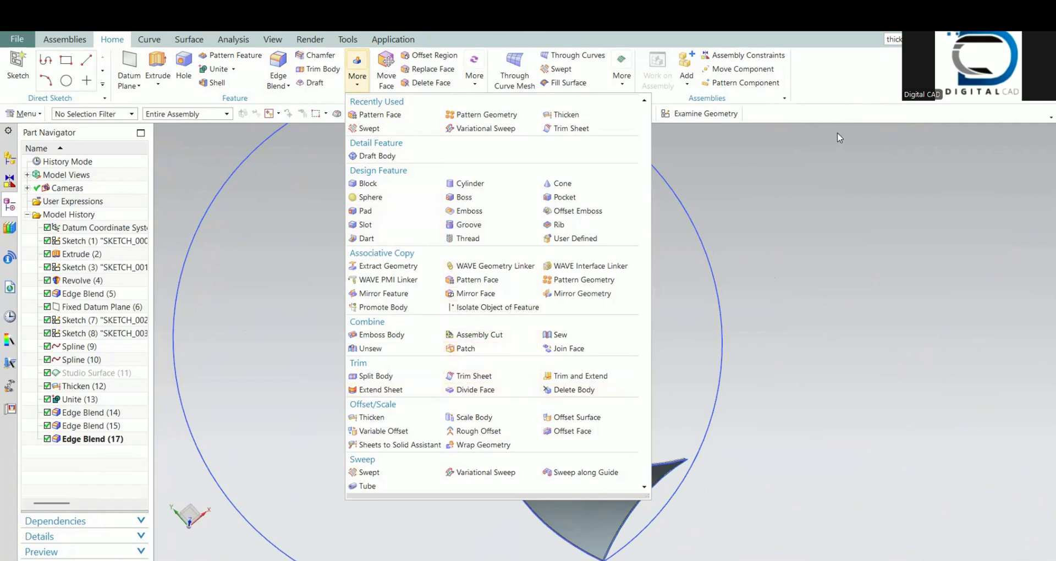
pyautogui.click(895, 39)
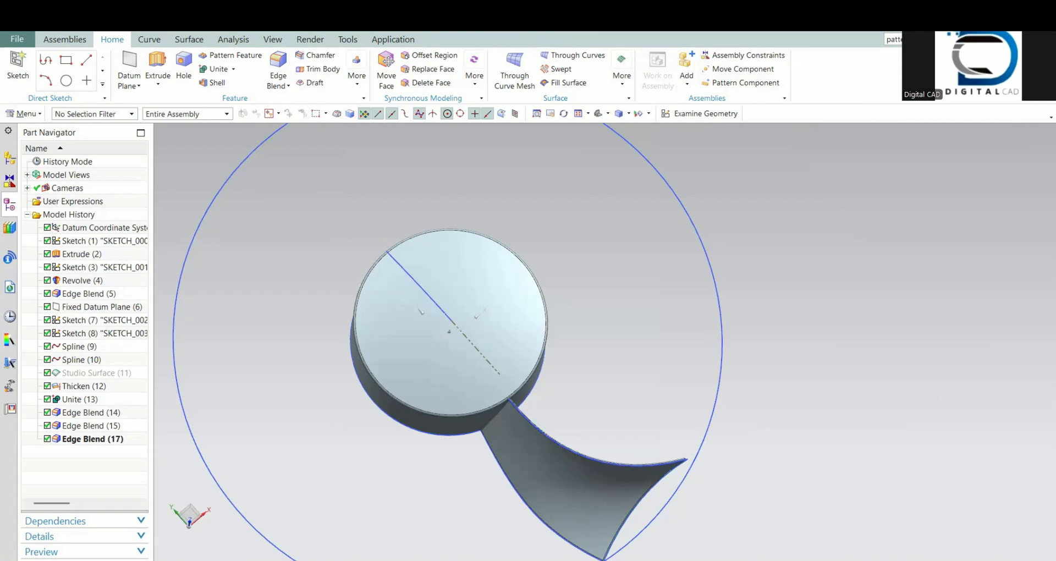
pyautogui.press('Return')
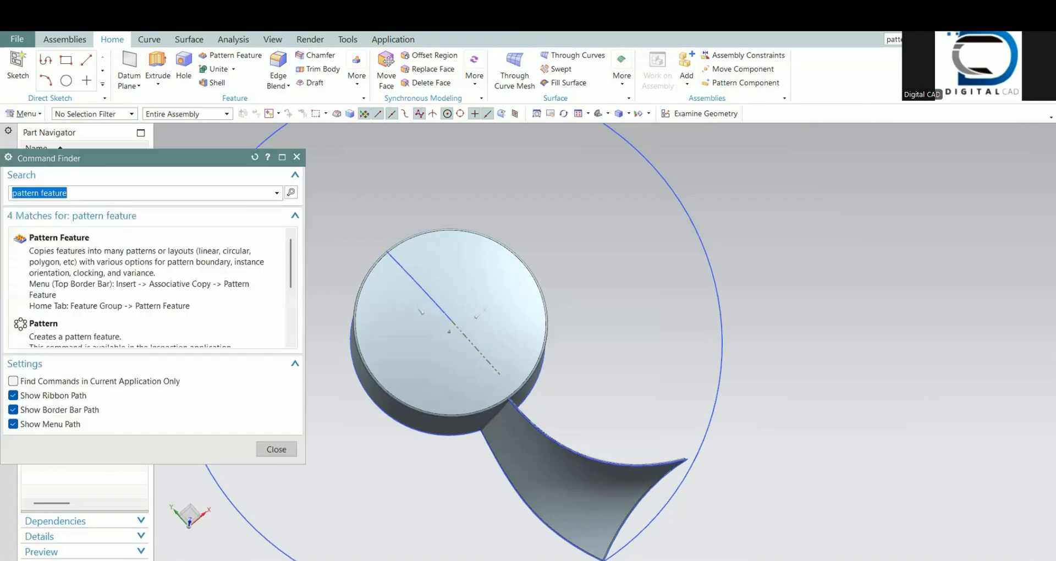
pyautogui.click(125, 290)
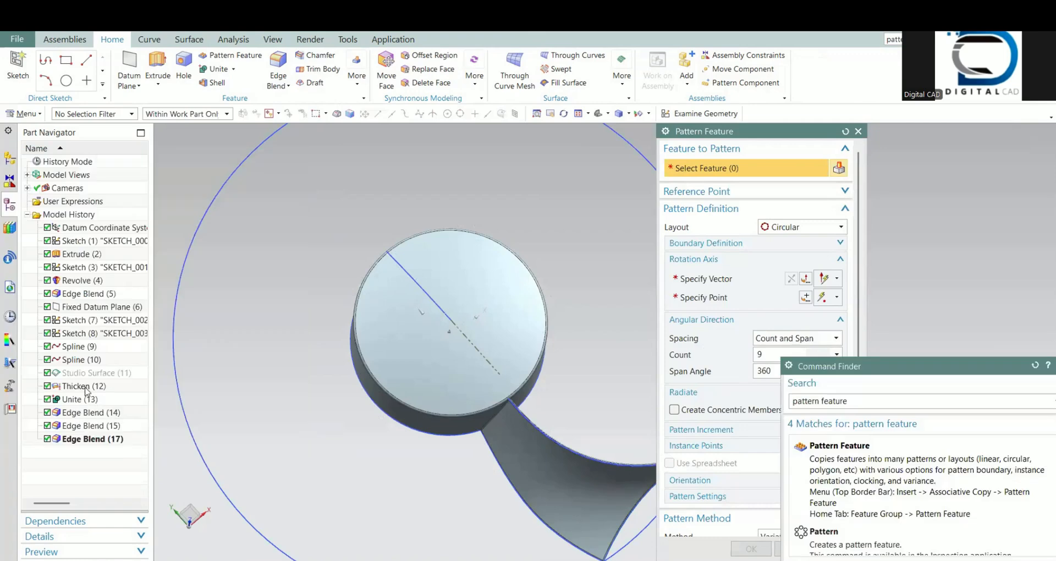
pyautogui.click(86, 387)
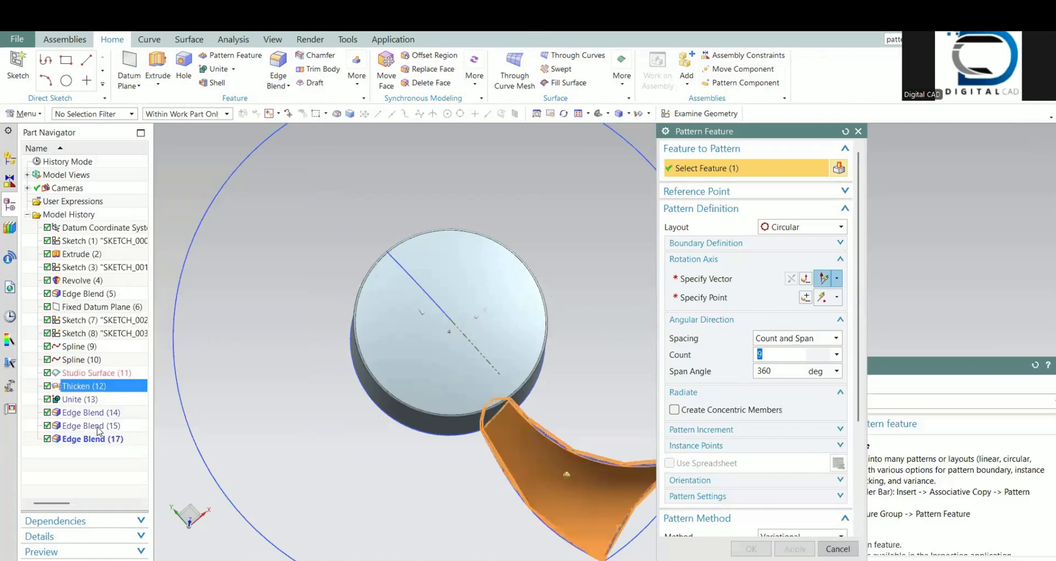
pyautogui.click(104, 412)
pyautogui.click(104, 426)
pyautogui.click(106, 437)
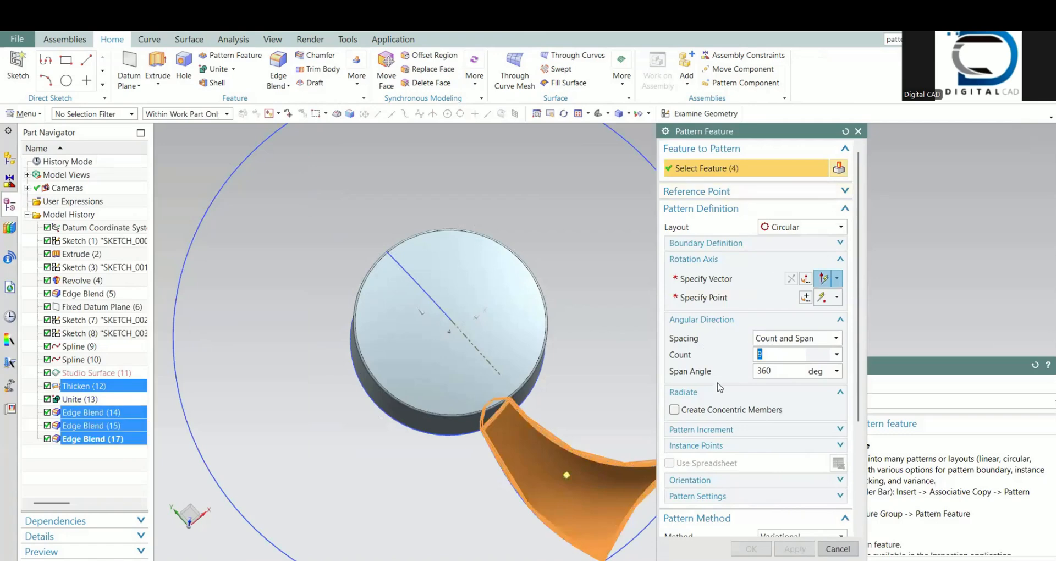
# Step: Create the circular pattern around the hub's vertical axis through the centre of its top circular edge, with count 9 and a 360° span
pyautogui.click(713, 283)
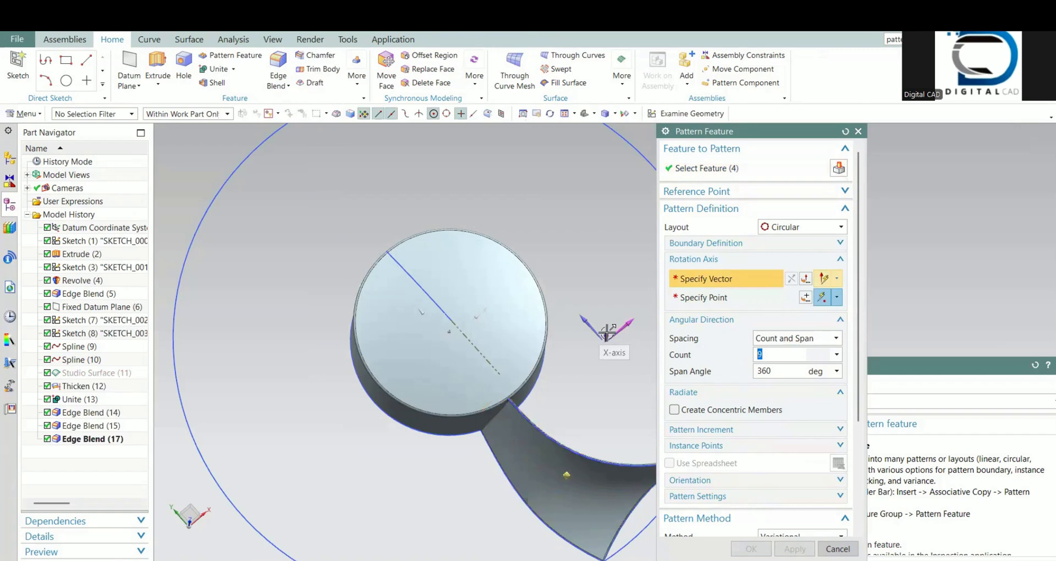
pyautogui.click(603, 346)
pyautogui.moveTo(480, 394); pyautogui.dragTo(459, 359, button='middle')
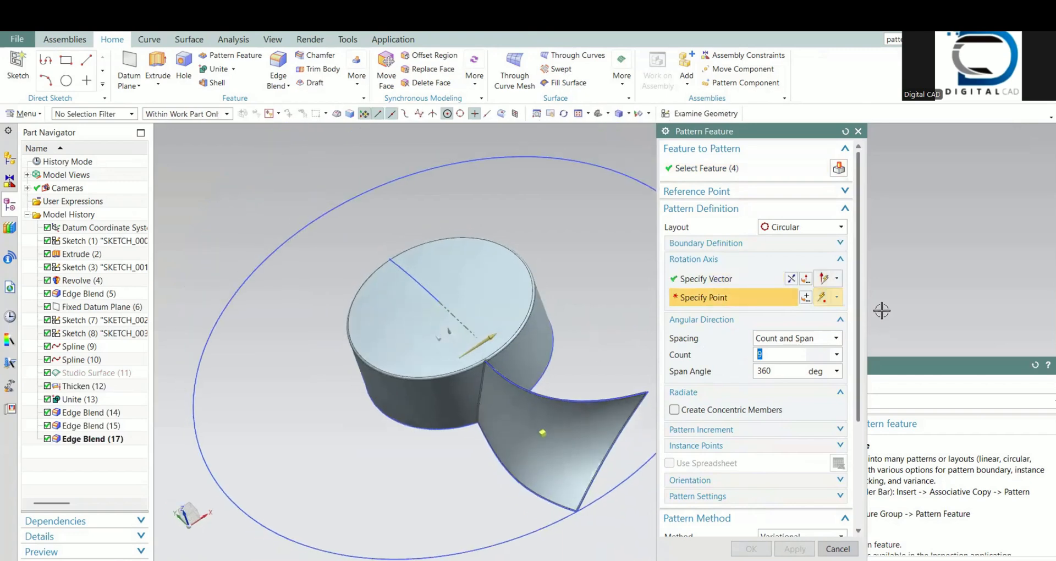
pyautogui.click(715, 282)
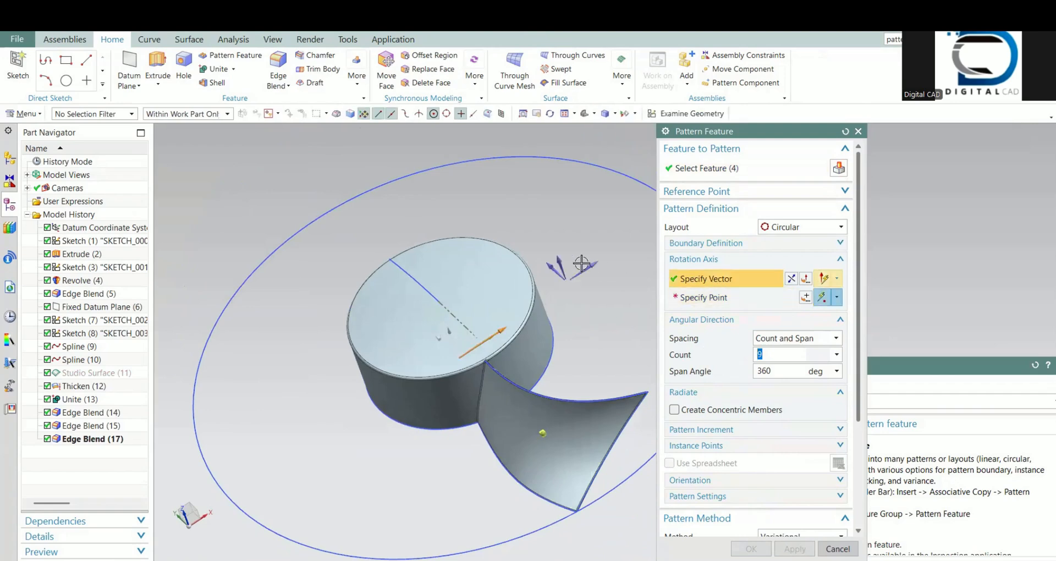
pyautogui.click(837, 297)
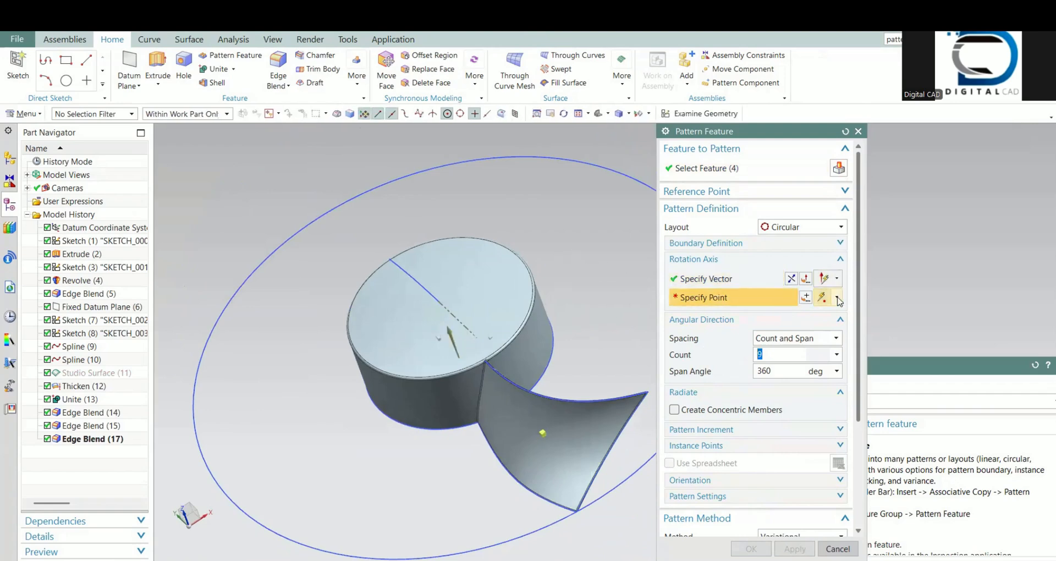
pyautogui.click(823, 420)
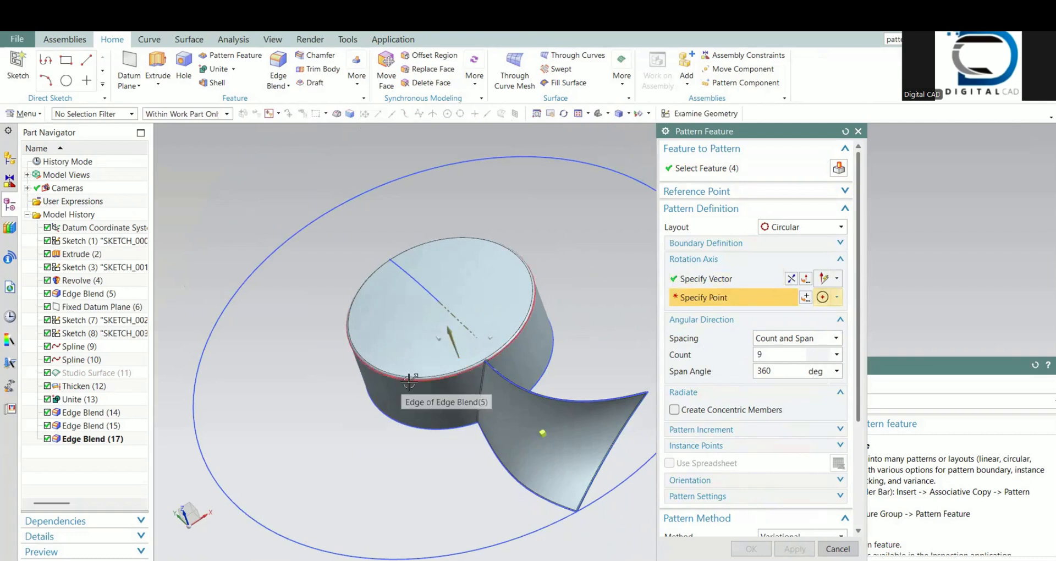
pyautogui.click(409, 376)
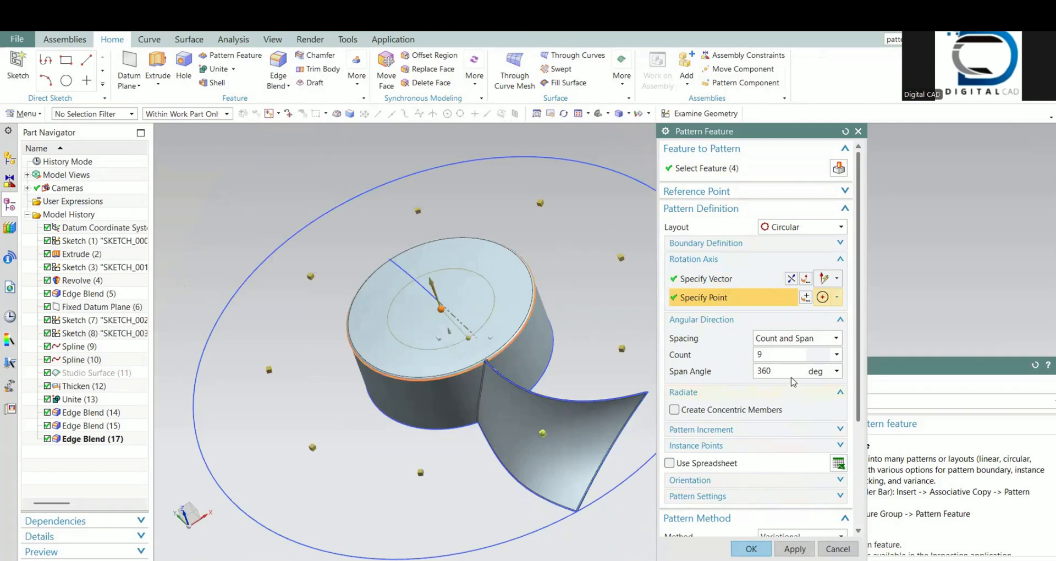
pyautogui.scroll(-2, 484, 391)
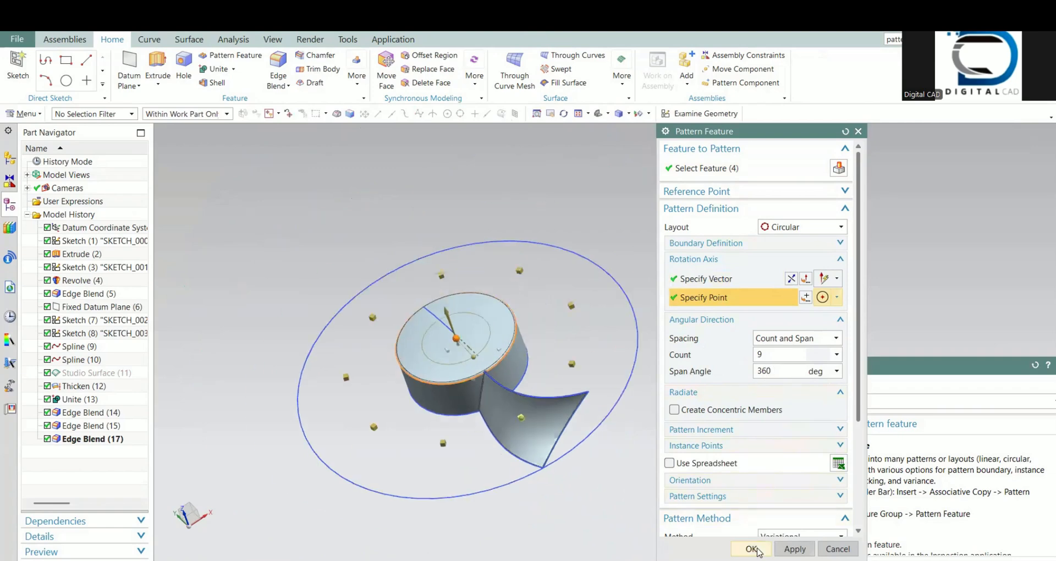
pyautogui.click(751, 549)
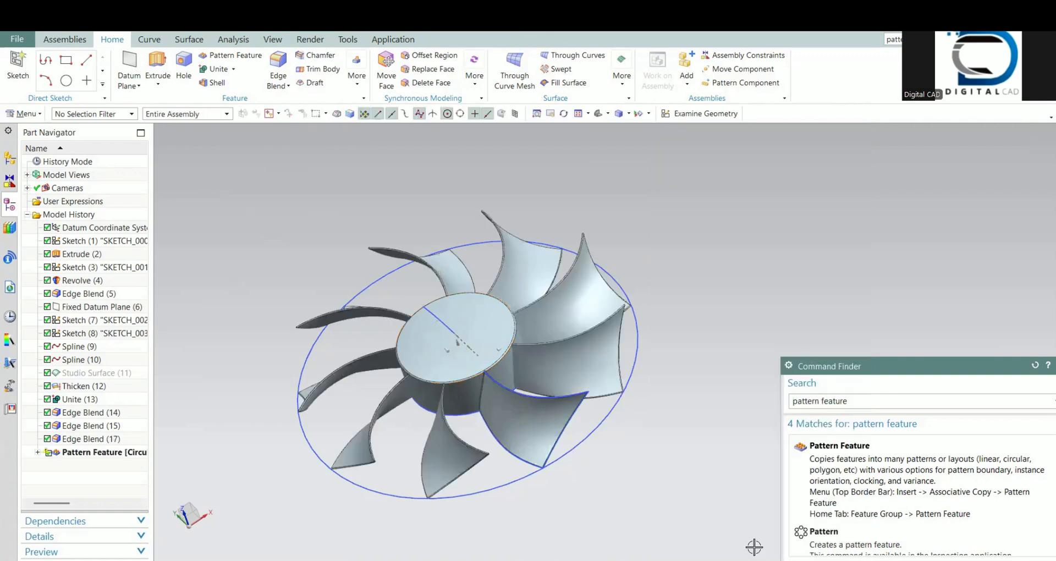
# Step: Hide all curves, datums and sketches so that only the fan's solid bodies are displayed
pyautogui.moveTo(466, 428); pyautogui.dragTo(493, 462, button='middle')
pyautogui.hotkey('ctrl', 'w')
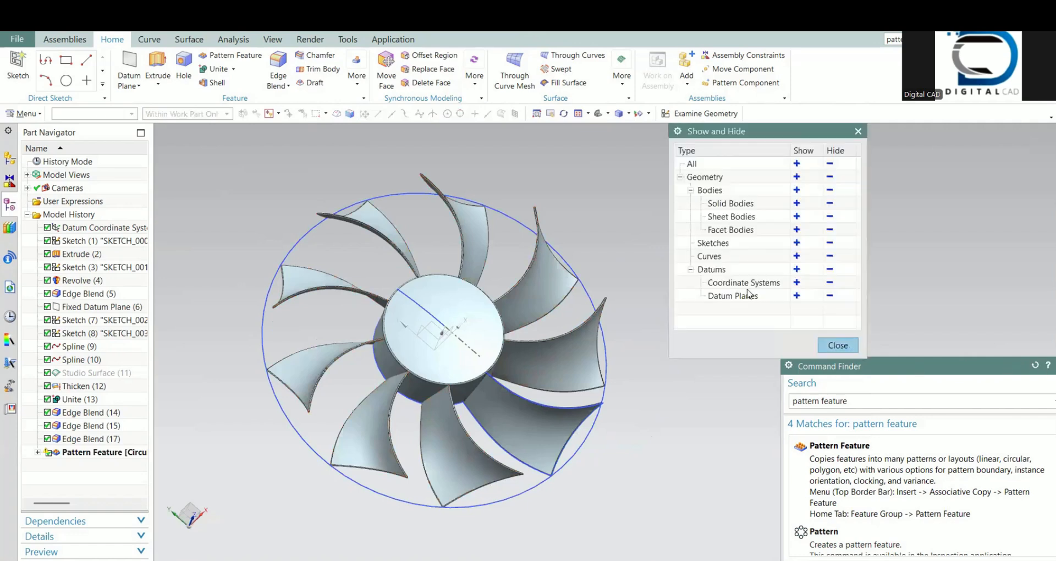
pyautogui.click(830, 256)
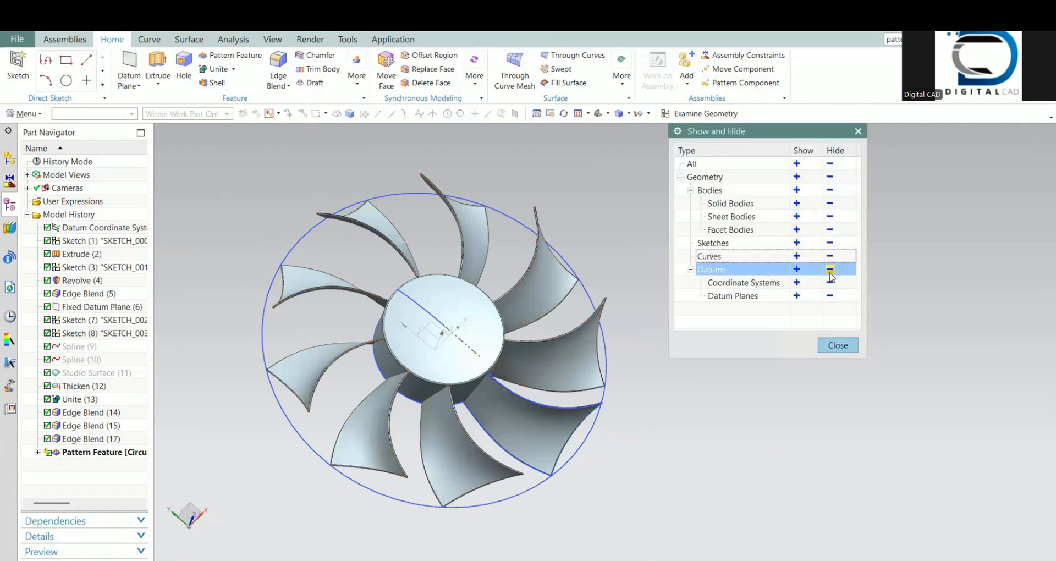
pyautogui.click(830, 269)
pyautogui.click(832, 243)
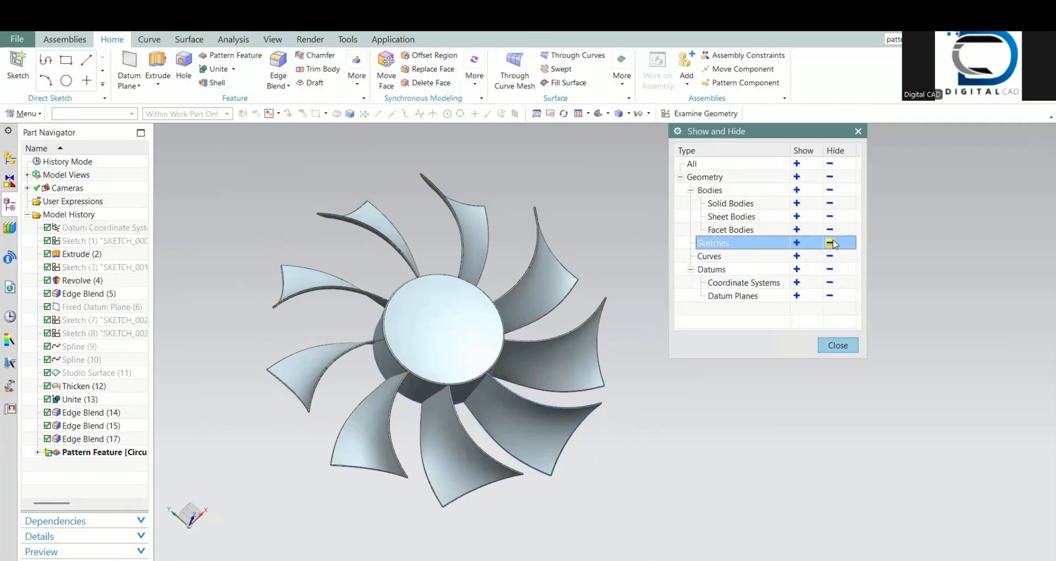
pyautogui.click(837, 346)
pyautogui.keyDown('shift'); pyautogui.moveTo(481, 364); pyautogui.dragTo(506, 339, button='middle'); pyautogui.keyUp('shift')
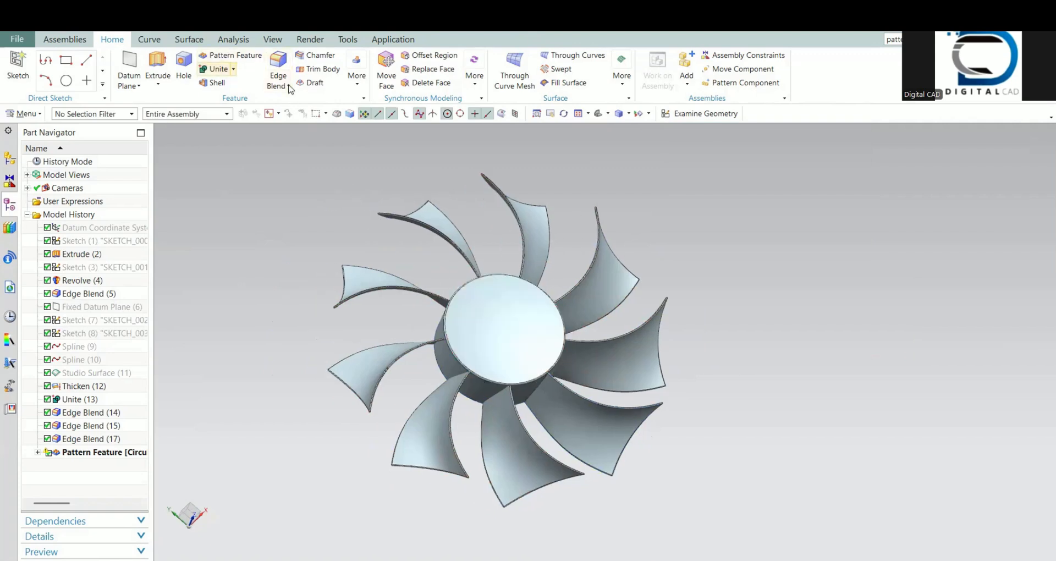
# Step: Unite the patterned blades with the hub body, using the hub with its original blade as the target
pyautogui.click(219, 69)
pyautogui.click(457, 382)
pyautogui.scroll(-4, 458, 382)
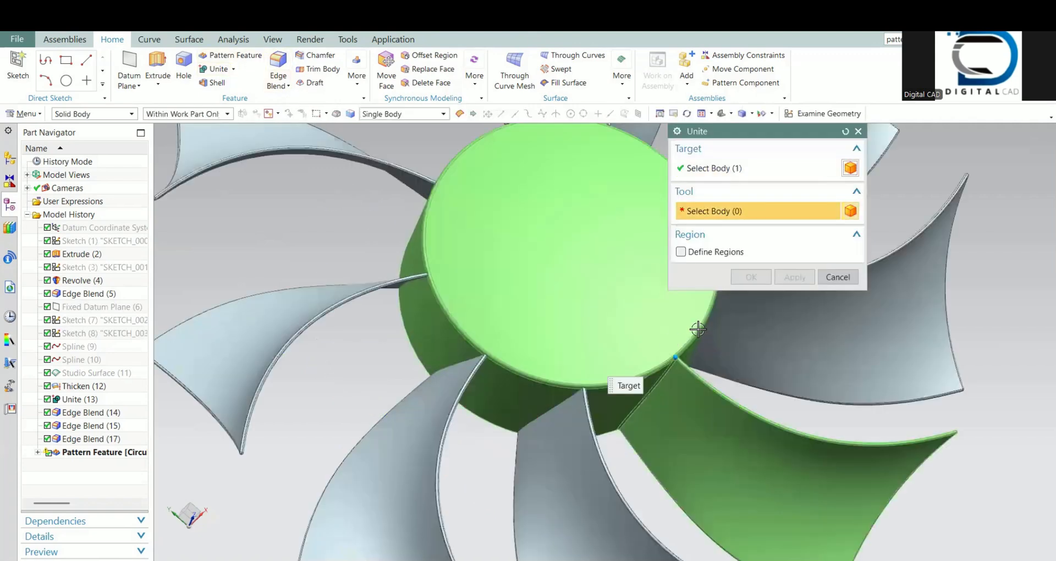
pyautogui.click(452, 383)
pyautogui.click(301, 297)
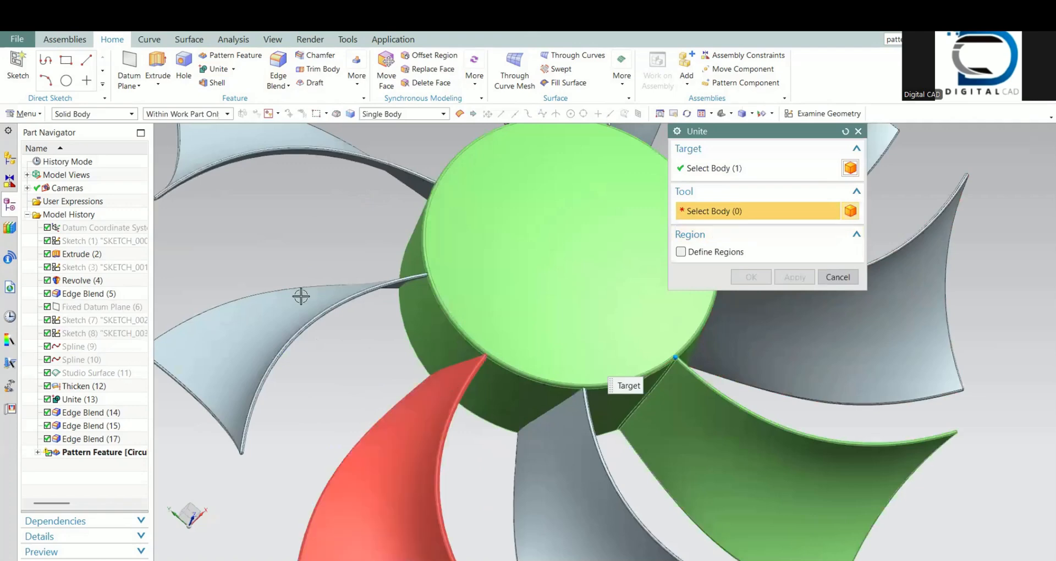
pyautogui.click(414, 187)
pyautogui.scroll(-7, 469, 360)
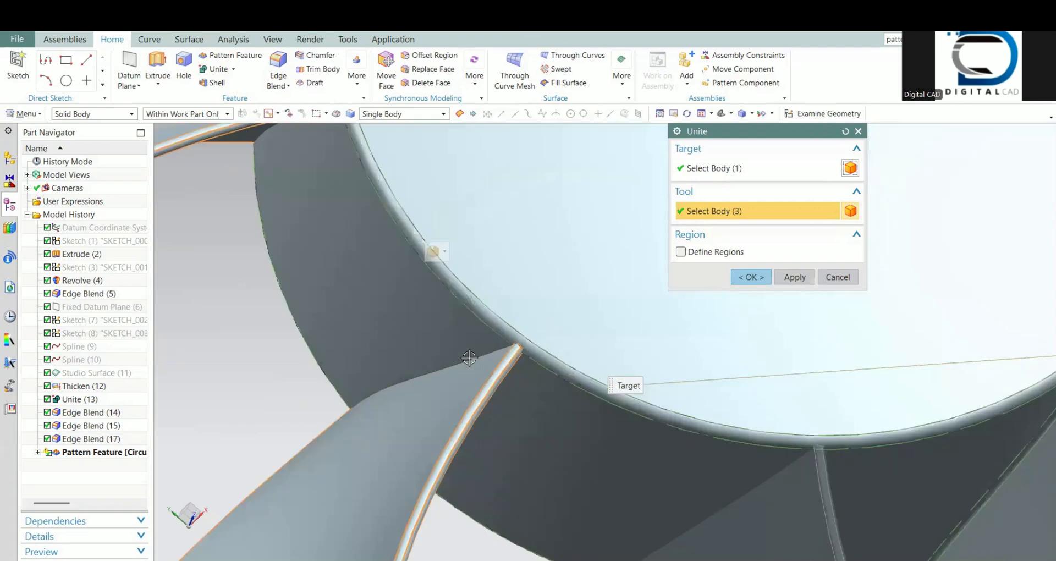
pyautogui.scroll(11, 469, 360)
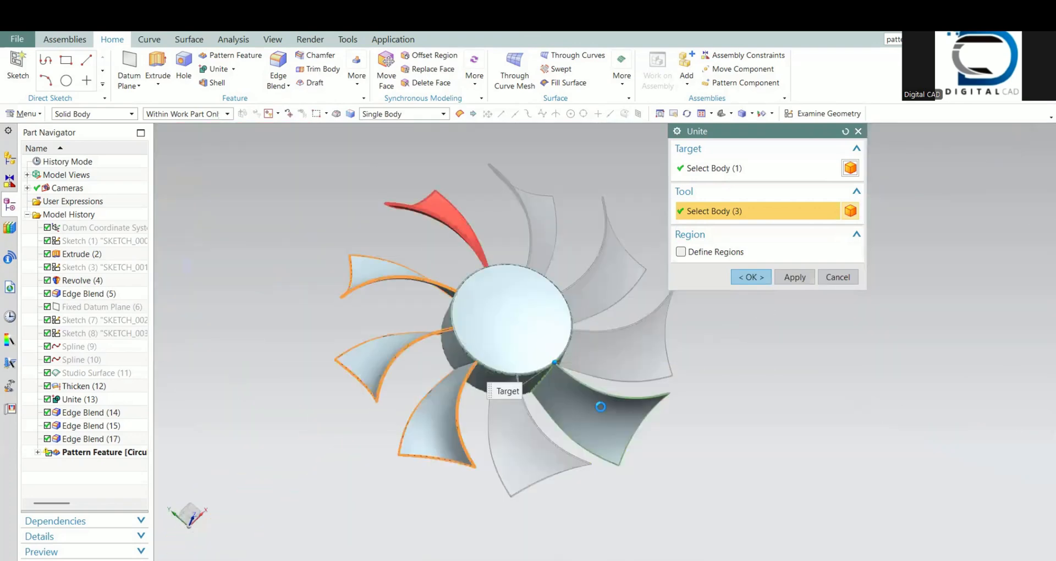
pyautogui.click(760, 277)
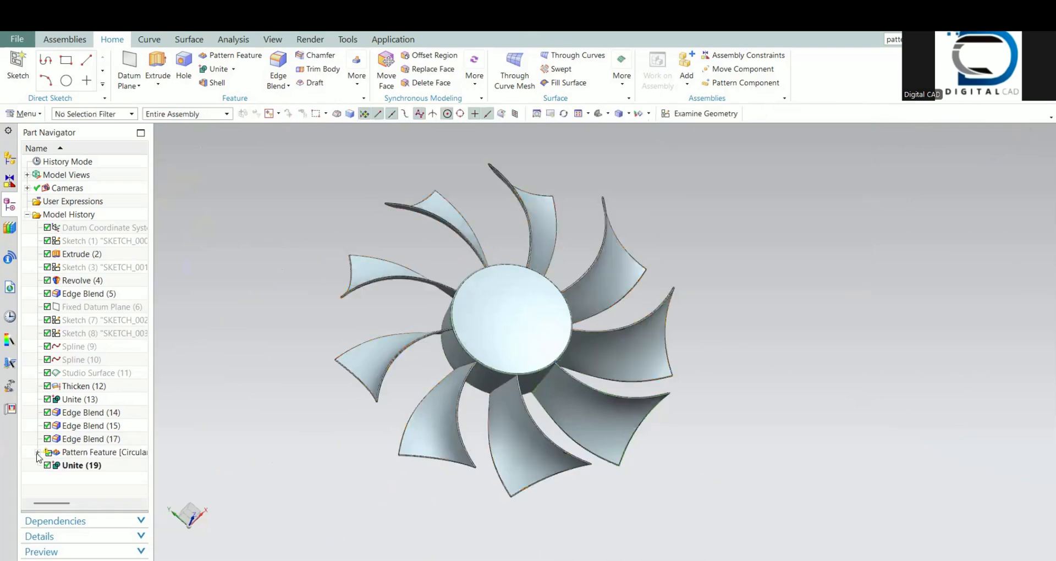
# Step: Edit the circular blade pattern to remove the last Edge Blend, at the hub joint, from the patterned features
pyautogui.click(37, 452)
pyautogui.click(88, 372)
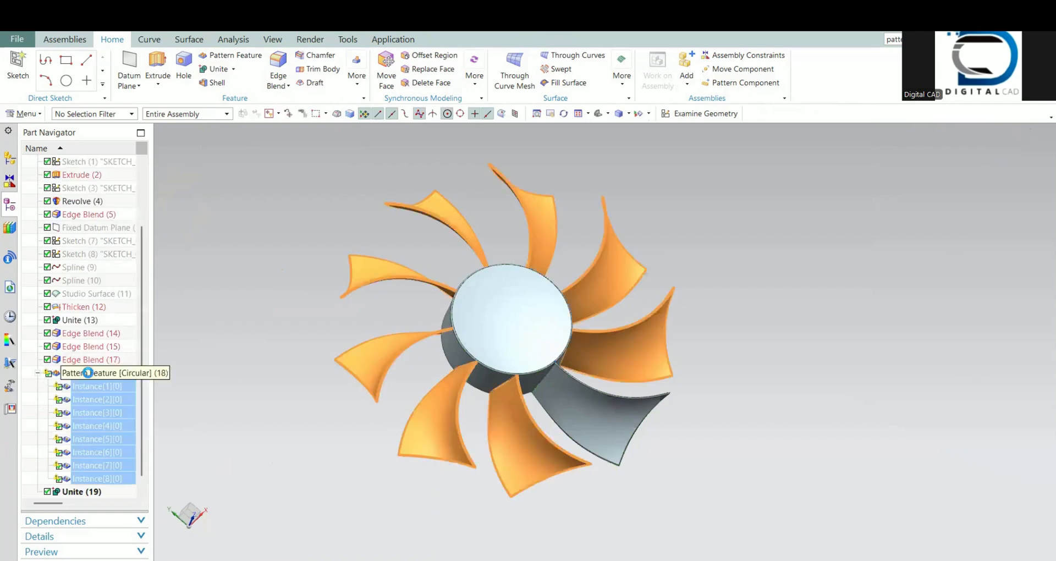
pyautogui.doubleClick(87, 372)
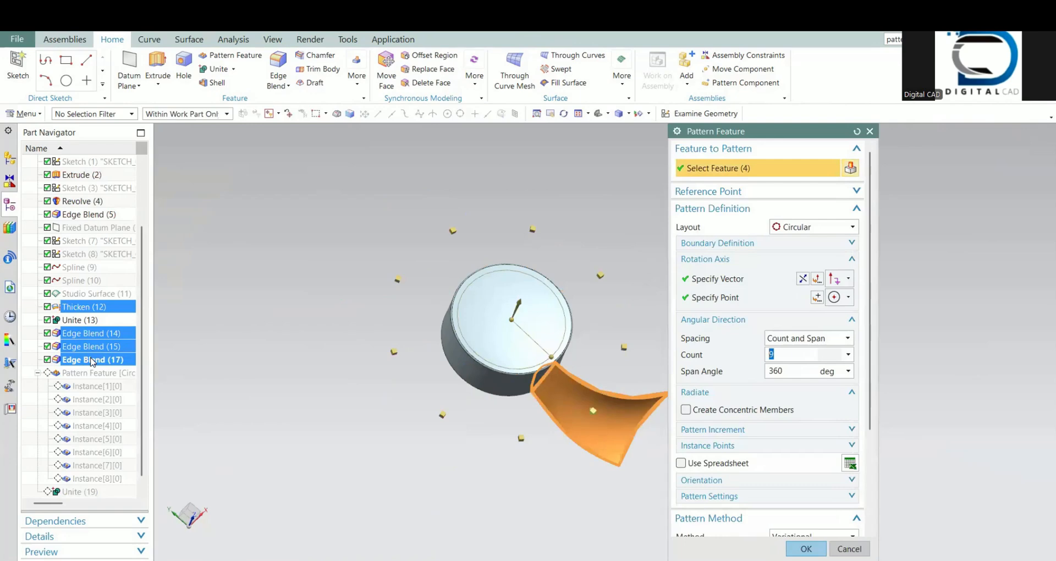
pyautogui.keyDown('shift'); pyautogui.click(93, 360); pyautogui.keyUp('shift')
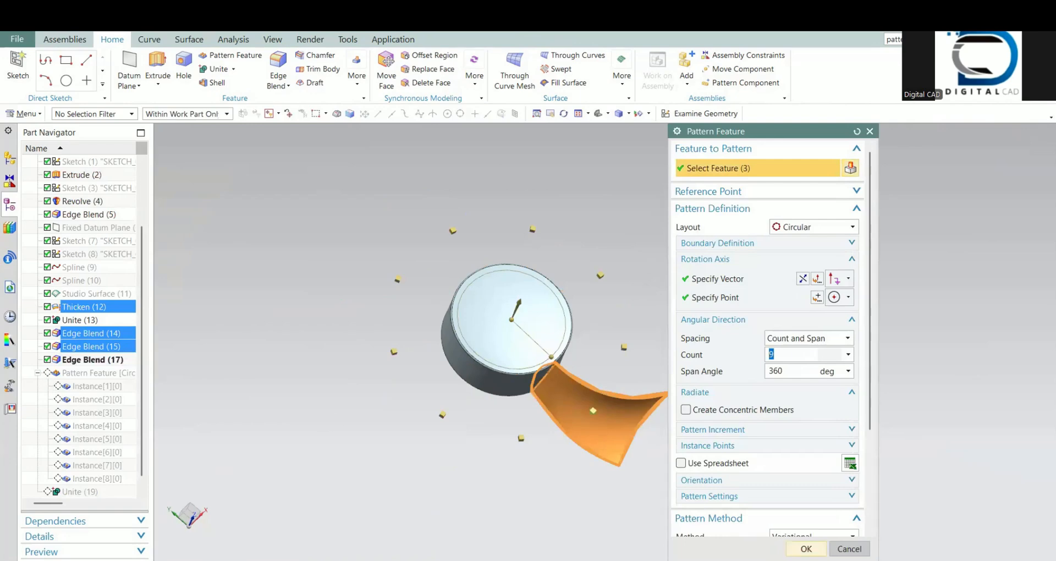
pyautogui.click(806, 548)
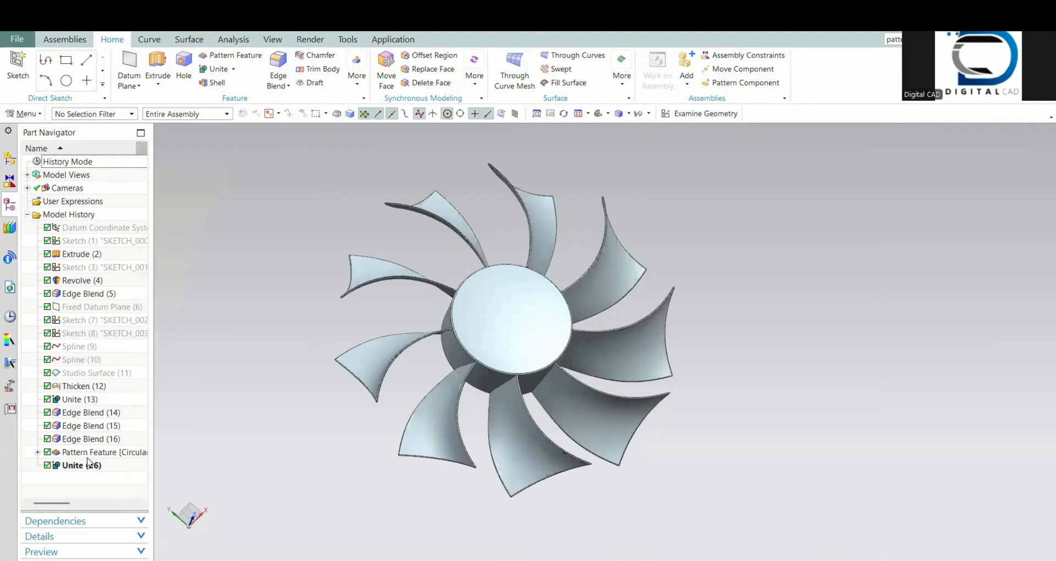
pyautogui.click(88, 464)
pyautogui.press('Escape')
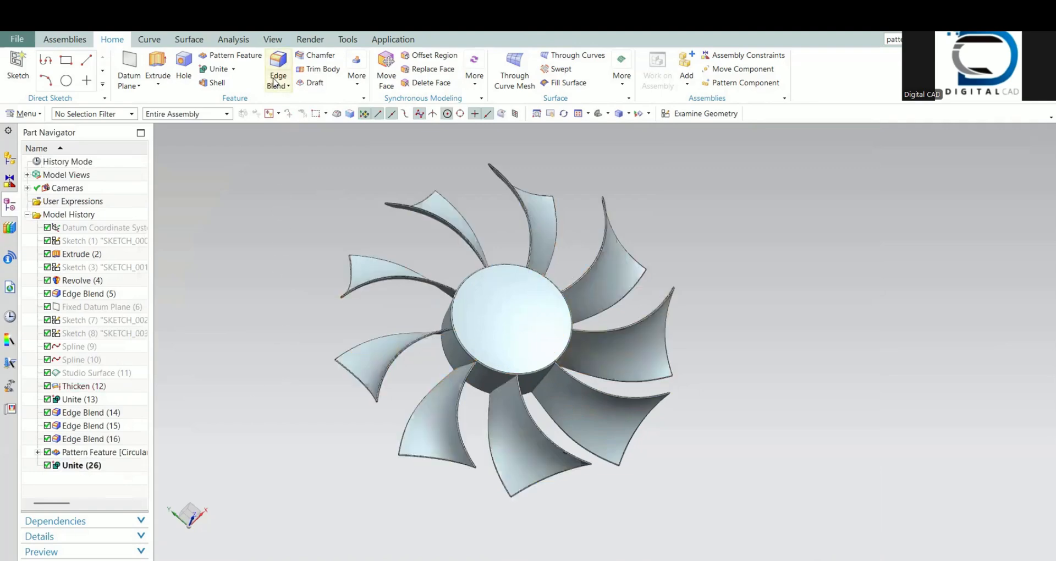
# Step: Try to blend the edges where a patterned blade meets the hub with a 0.25 mm radius, using Connected Curves selection
pyautogui.click(277, 77)
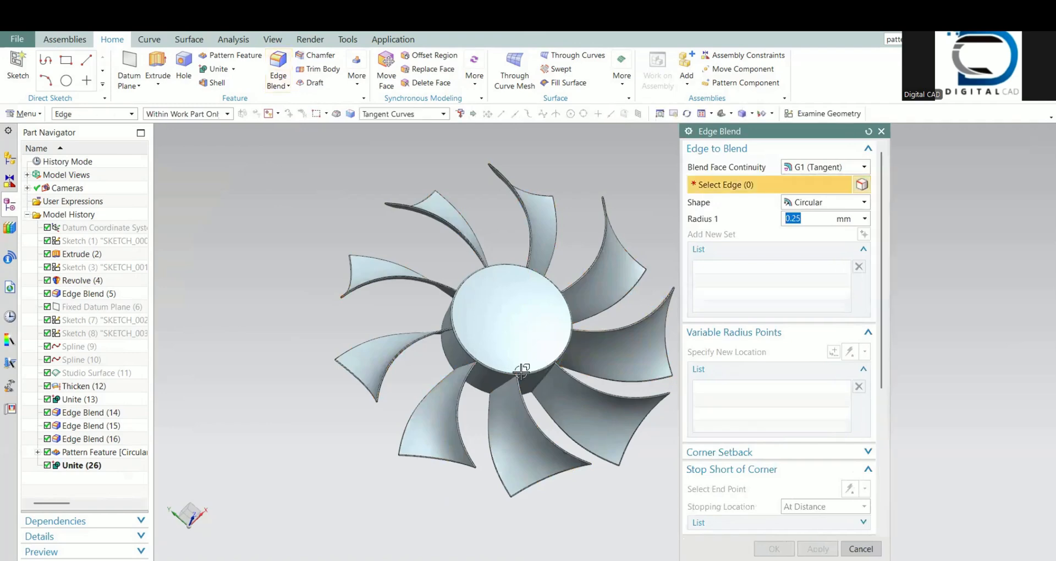
pyautogui.scroll(8, 520, 379)
pyautogui.click(480, 403)
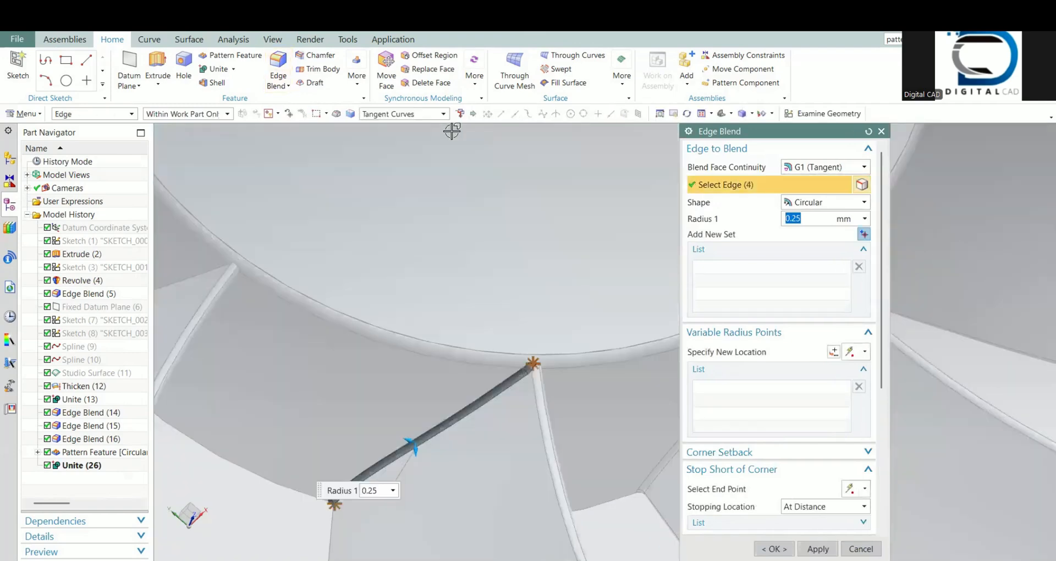
pyautogui.click(443, 114)
pyautogui.click(385, 146)
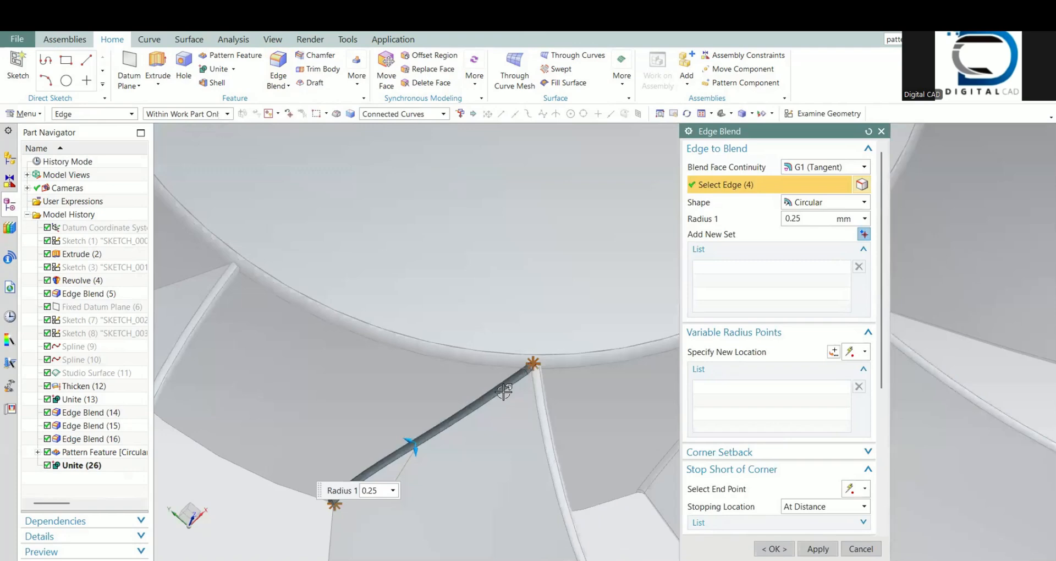
pyautogui.moveTo(502, 389)
pyautogui.mouseDown(button='middle')
pyautogui.moveTo(459, 373)
pyautogui.moveTo(497, 360)
pyautogui.moveTo(513, 385)
pyautogui.mouseUp(button='middle')
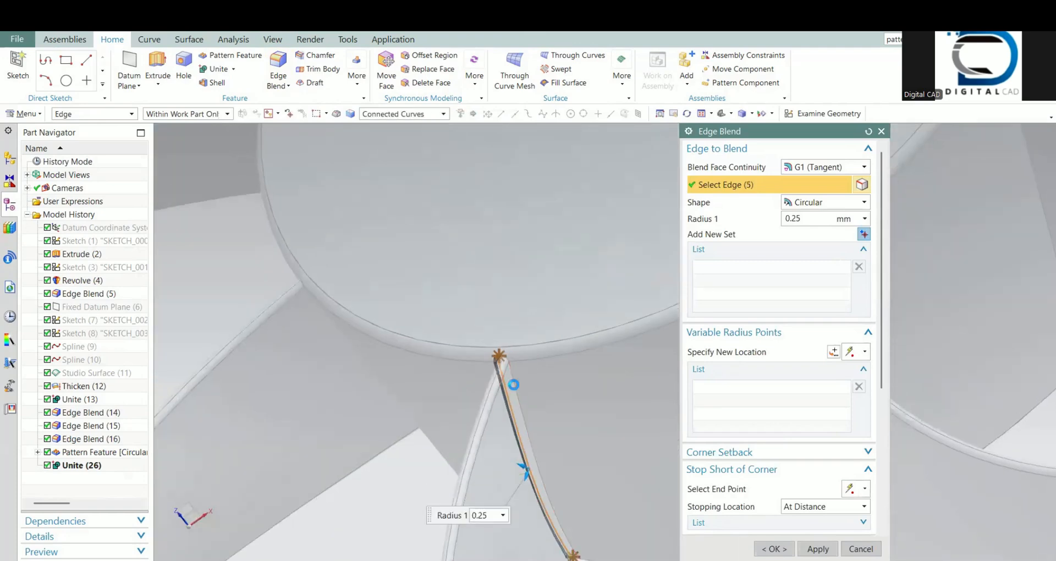
pyautogui.scroll(5, 499, 356)
pyautogui.click(503, 361)
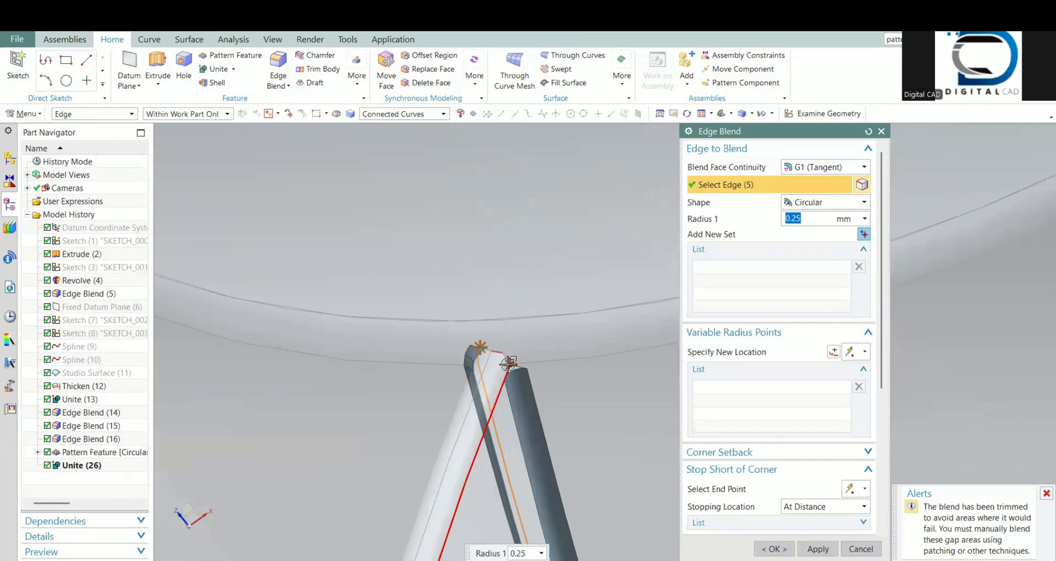
pyautogui.keyDown('shift'); pyautogui.click(513, 360); pyautogui.keyUp('shift')
pyautogui.scroll(3, 505, 354)
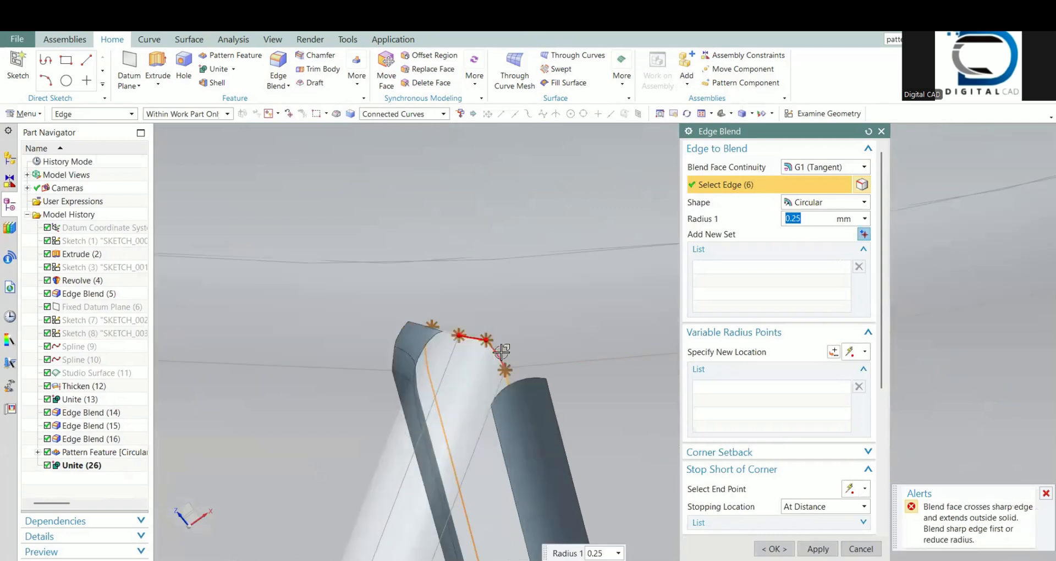
pyautogui.click(861, 549)
# Step: Try to blend the same blade-to-hub joint with a 0.25 mm radius, using Tangent Curves selection on its side and tip edges
pyautogui.scroll(-6, 489, 300)
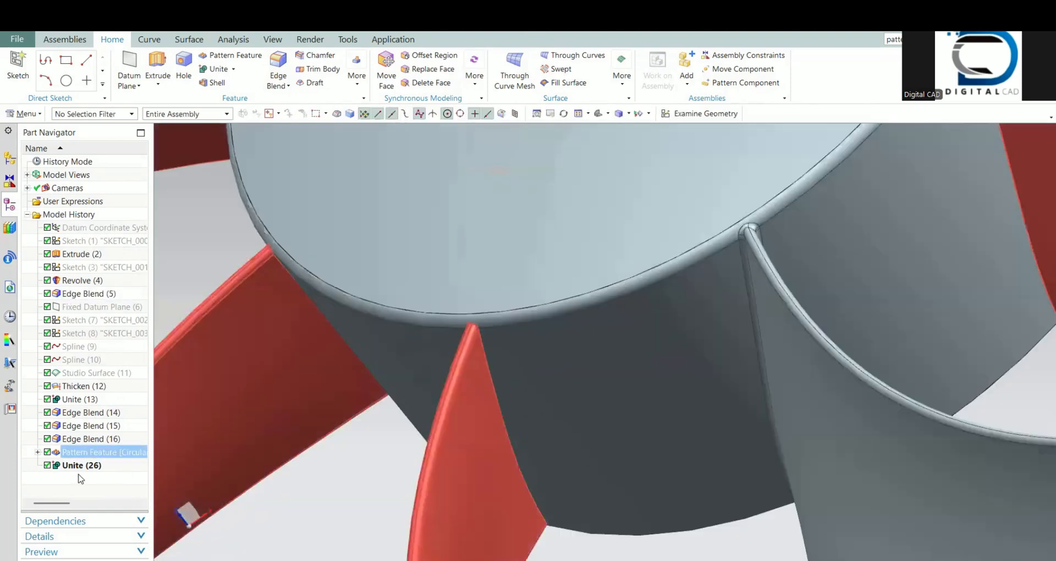
pyautogui.click(81, 467)
pyautogui.press('Escape')
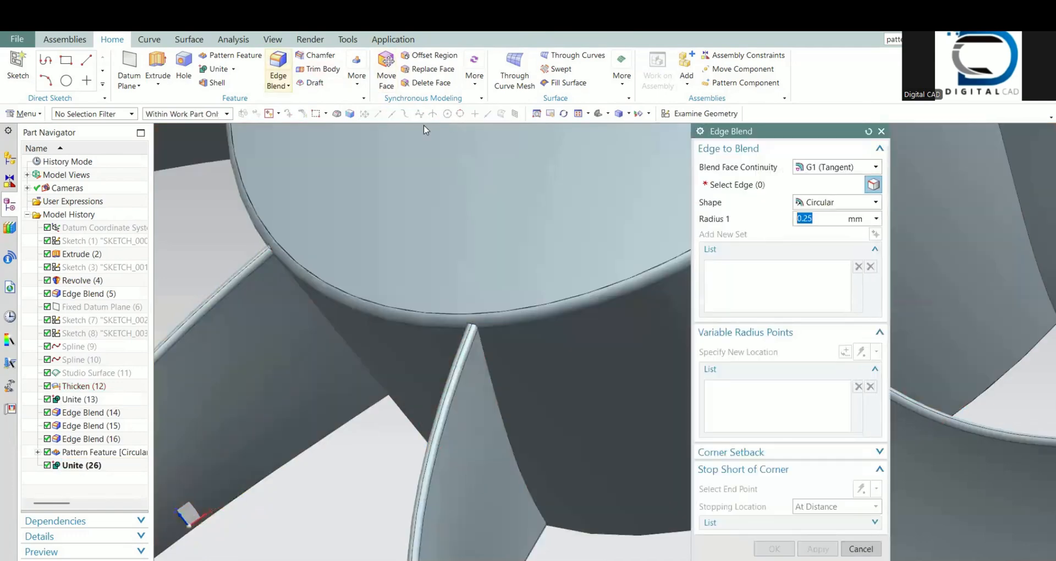
pyautogui.click(484, 361)
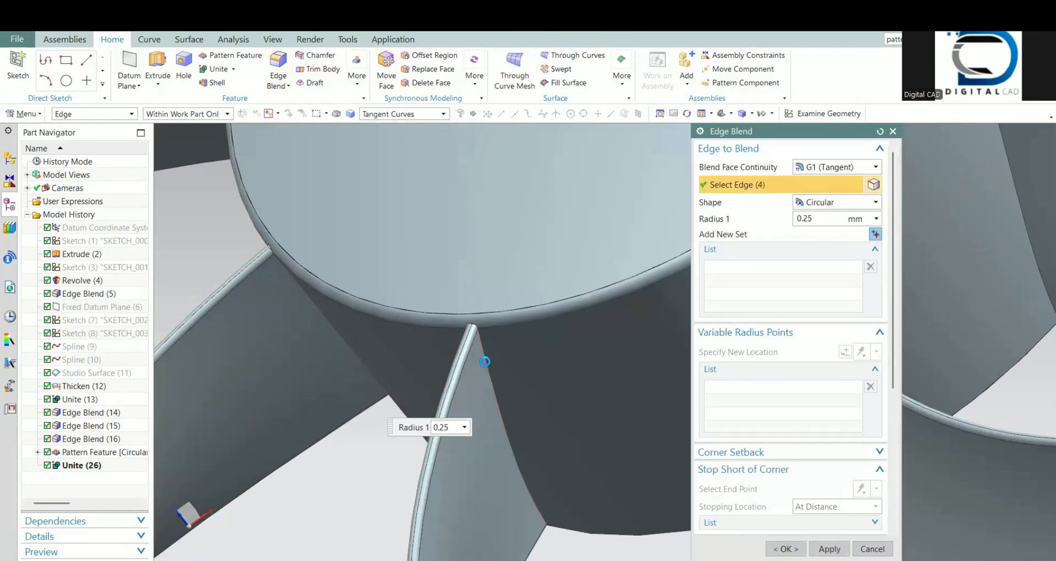
pyautogui.scroll(6, 484, 361)
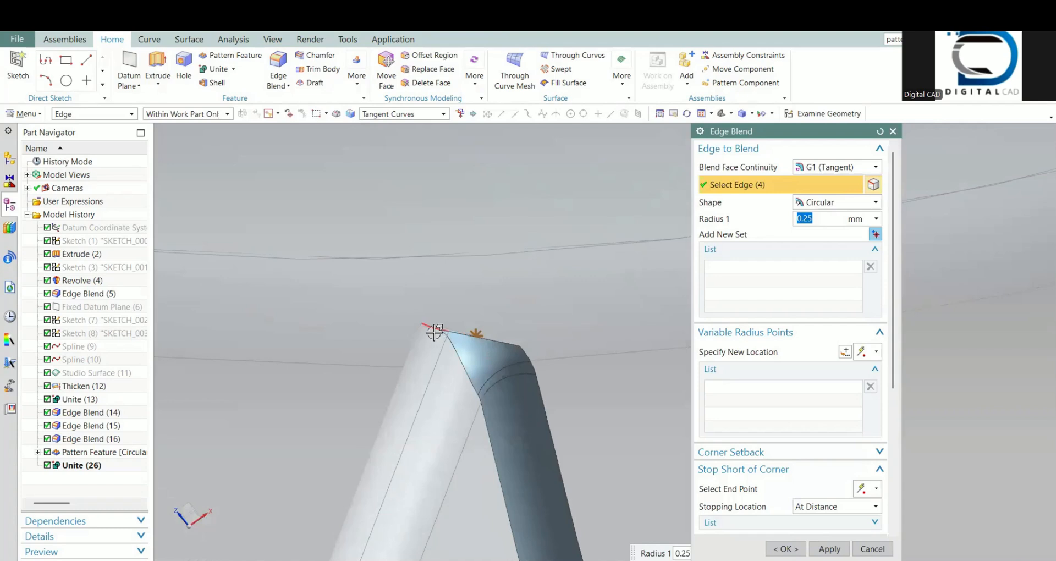
pyautogui.click(455, 363)
pyautogui.moveTo(455, 363); pyautogui.dragTo(504, 191, button='middle')
pyautogui.scroll(-6, 455, 359)
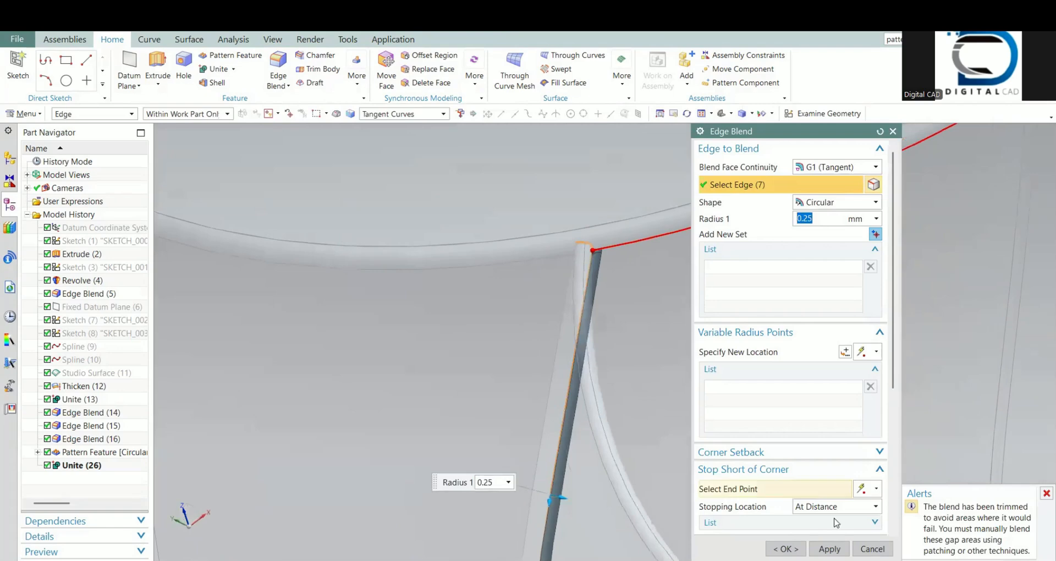
pyautogui.middleClick(504, 190)
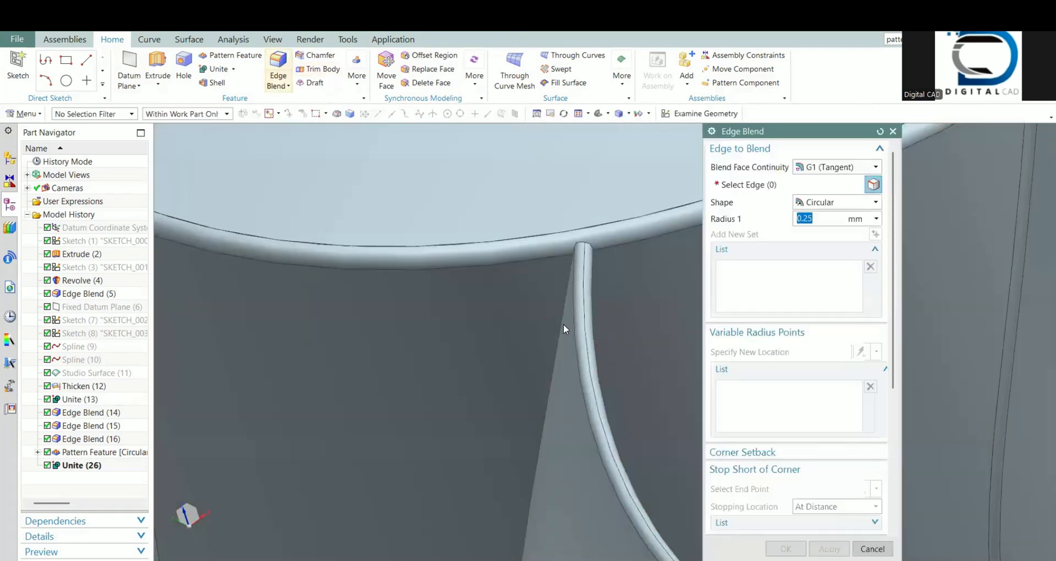
# Step: Start a 0.25 mm edge blend at the blade-to-hub joint, picking its side and tip edges individually with Single Curve selection
pyautogui.click(430, 113)
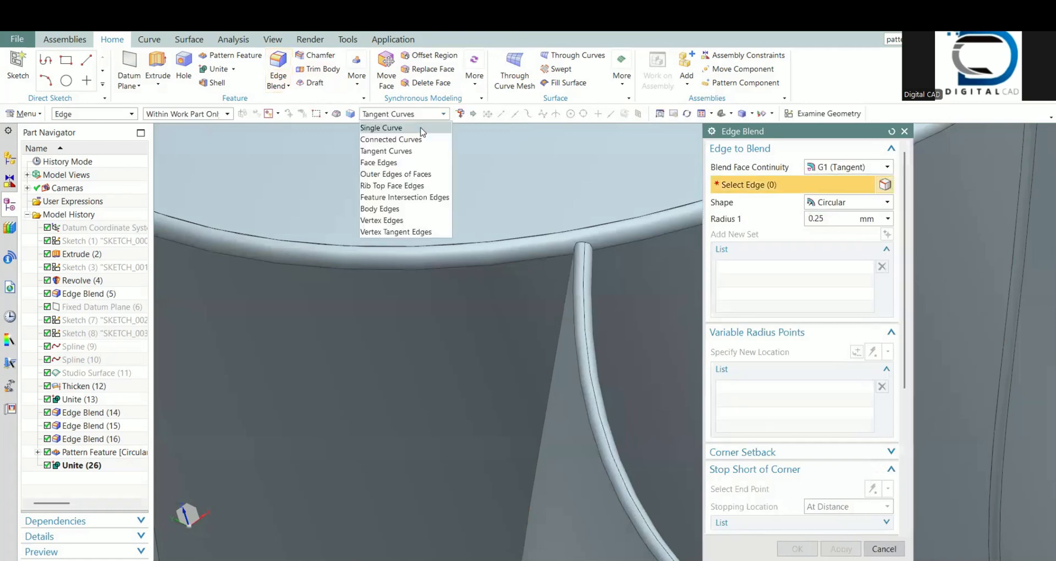
pyautogui.click(385, 124)
pyautogui.click(582, 261)
pyautogui.scroll(7, 581, 261)
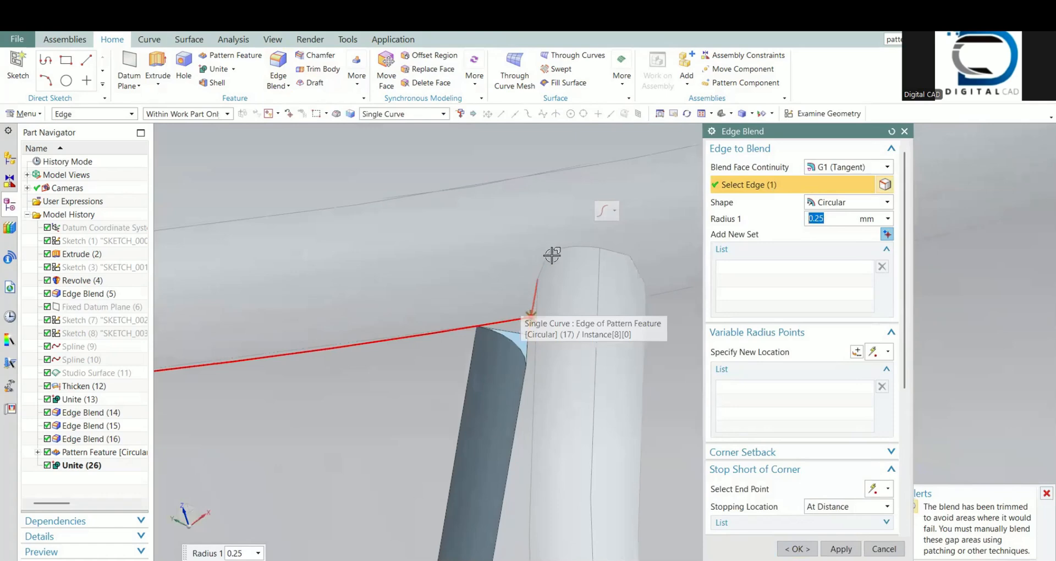
pyautogui.click(612, 251)
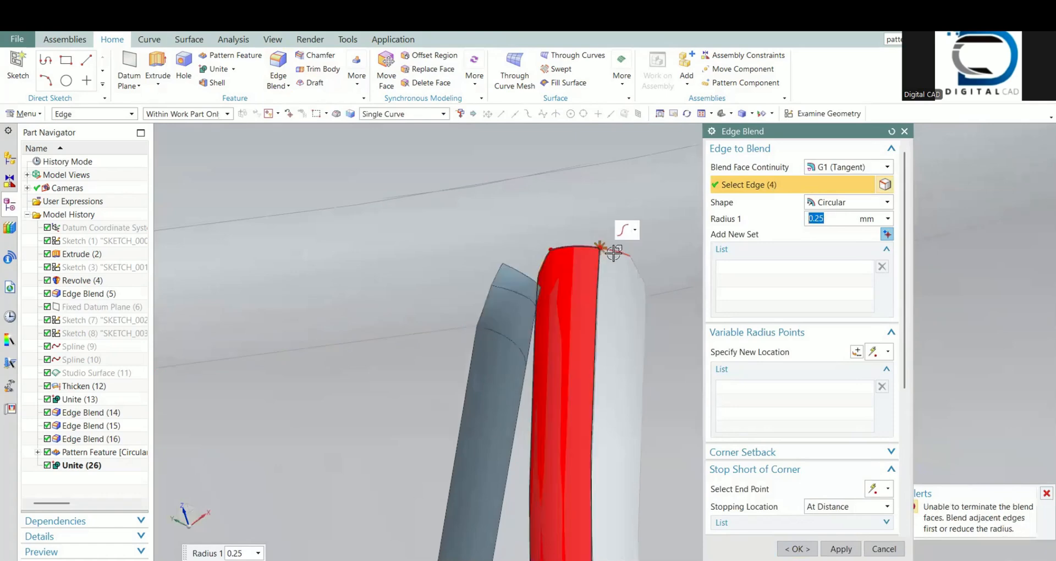
pyautogui.click(644, 274)
pyautogui.moveTo(627, 305); pyautogui.dragTo(571, 296, button='middle')
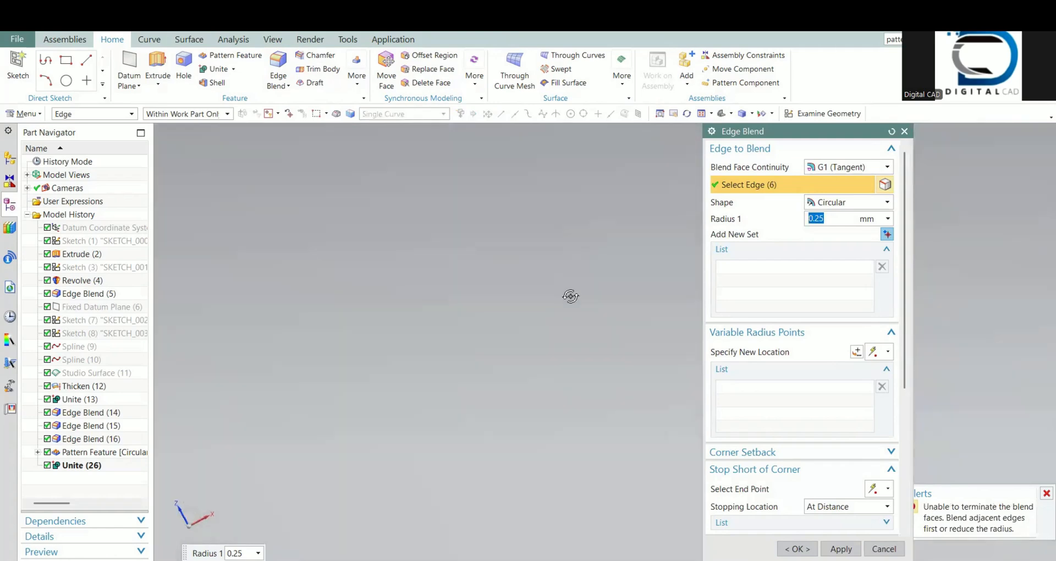
pyautogui.scroll(-5, 483, 351)
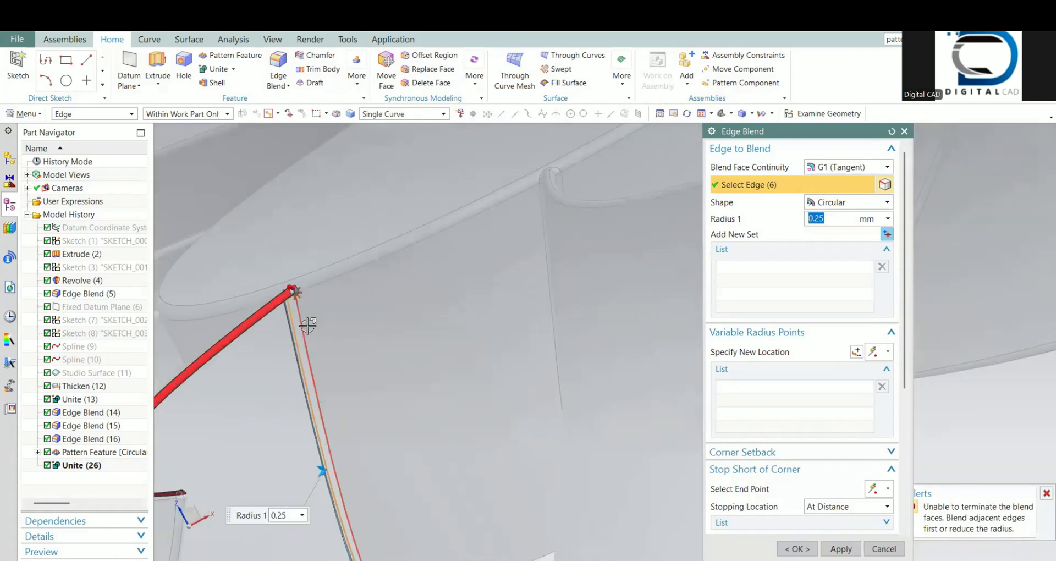
pyautogui.click(308, 326)
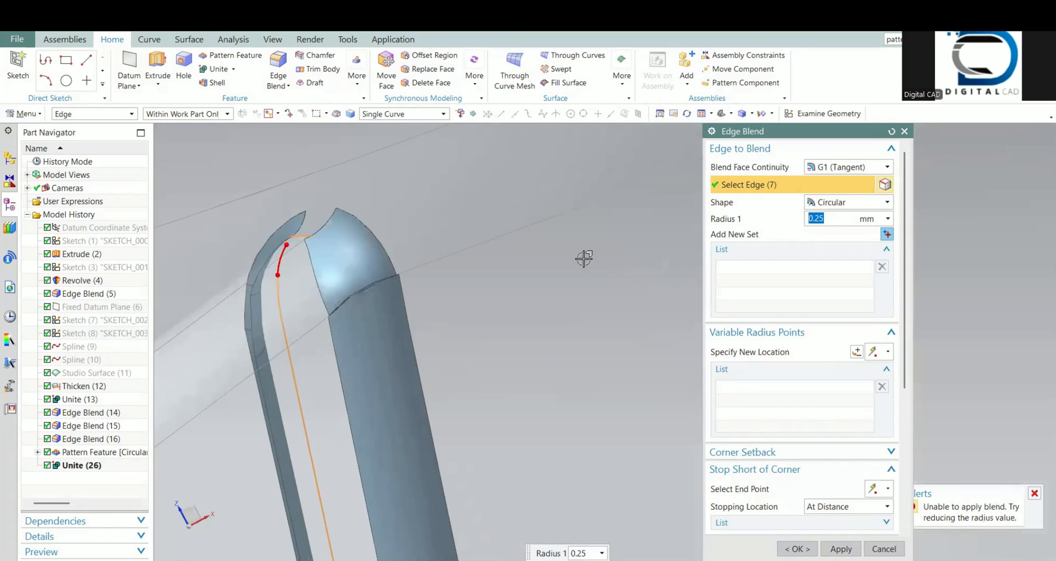
# Step: Try a 0.2 mm radius for the blade-to-hub blend and deselect individual side and tip edges at the upper joint
pyautogui.write('2')
pyautogui.press('Return')
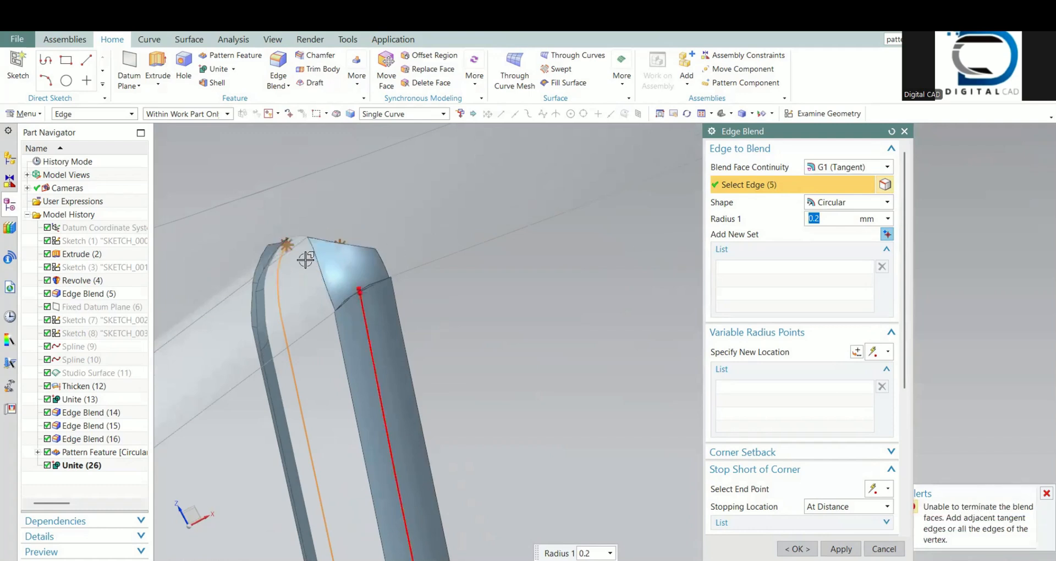
pyautogui.moveTo(306, 259); pyautogui.dragTo(339, 269, button='middle')
pyautogui.scroll(3, 341, 269)
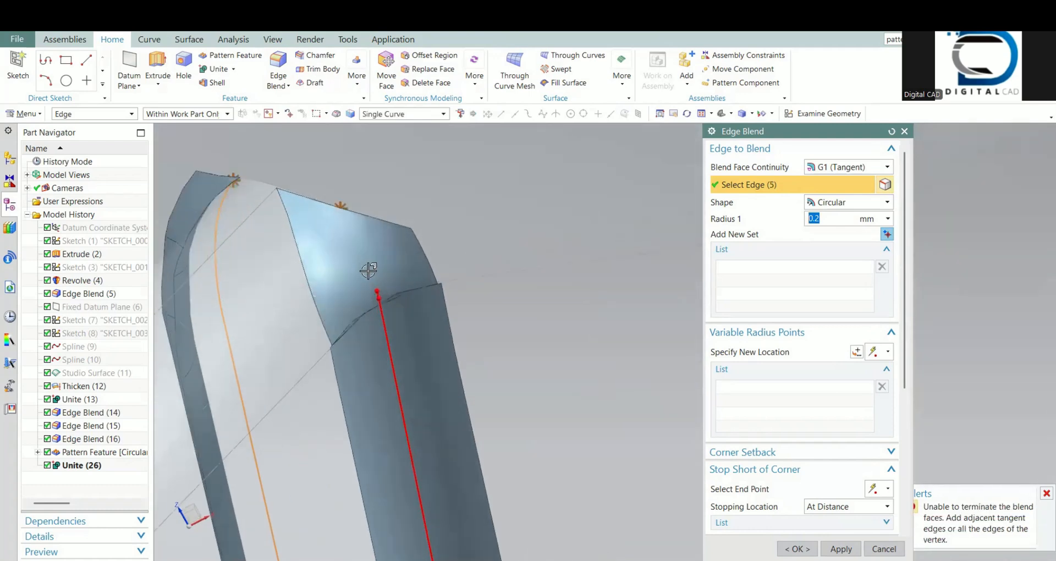
pyautogui.keyDown('shift'); pyautogui.click(382, 309); pyautogui.keyUp('shift')
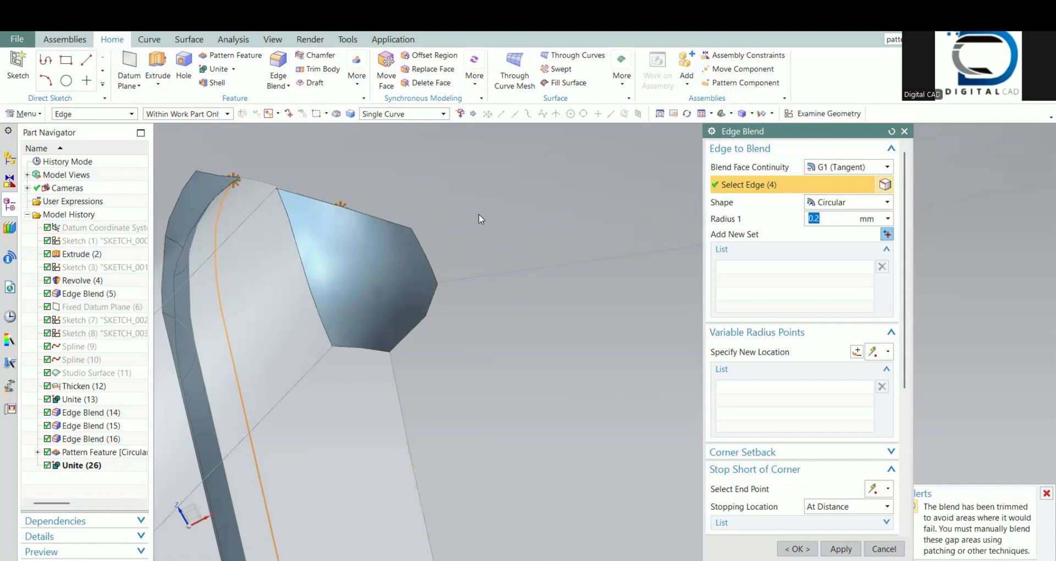
pyautogui.rightClick(479, 215)
pyautogui.click(488, 257)
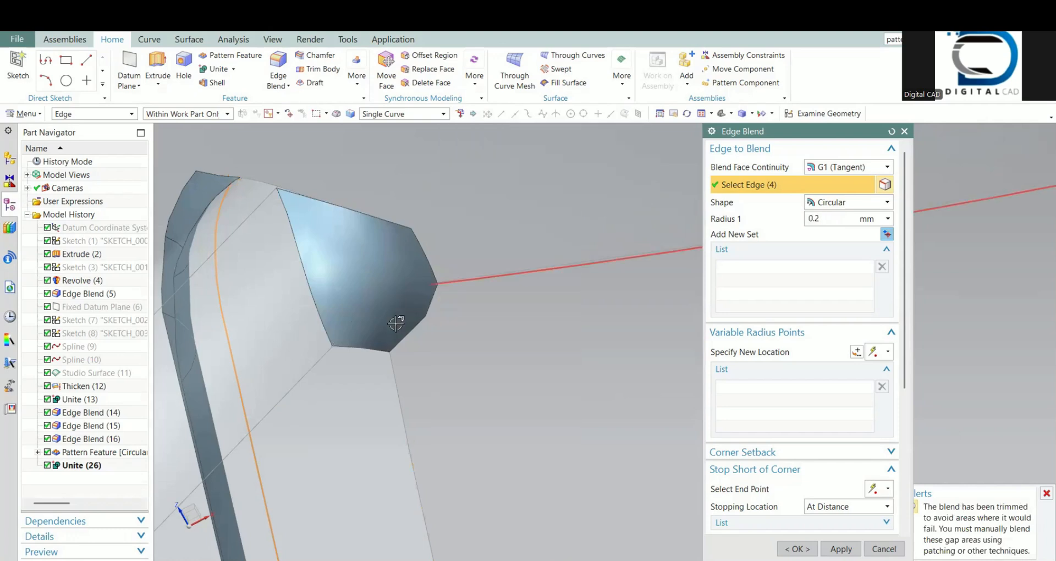
pyautogui.keyDown('shift'); pyautogui.click(259, 173); pyautogui.keyUp('shift')
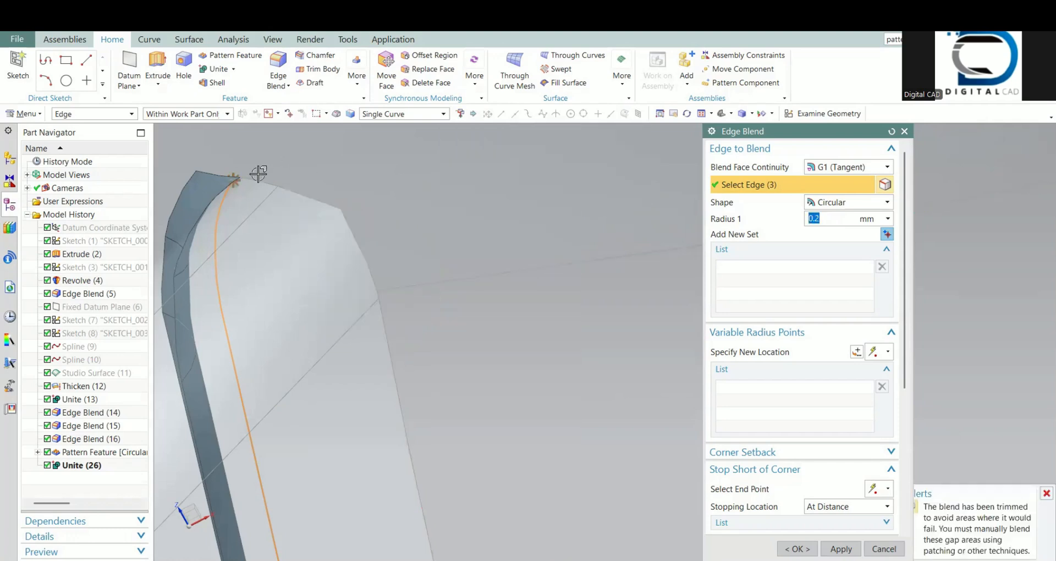
# Step: Try to pick the blade's tip edges again one by one for the 0.2 mm hub blend, using Single Curve selection
pyautogui.moveTo(245, 208); pyautogui.dragTo(367, 333, button='middle')
pyautogui.scroll(2, 345, 243)
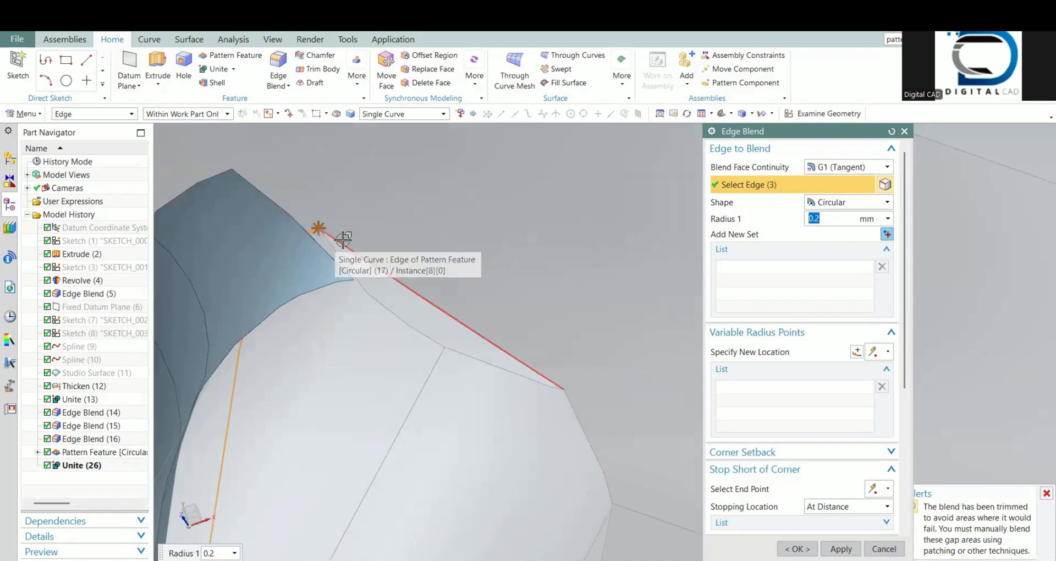
pyautogui.click(343, 240)
pyautogui.scroll(-2, 353, 217)
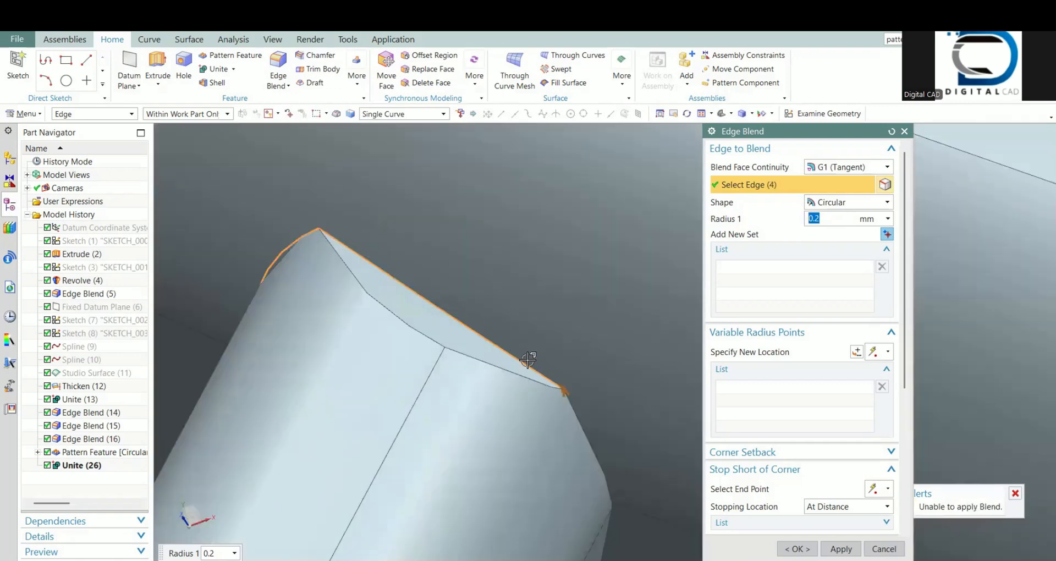
pyautogui.scroll(2, 546, 377)
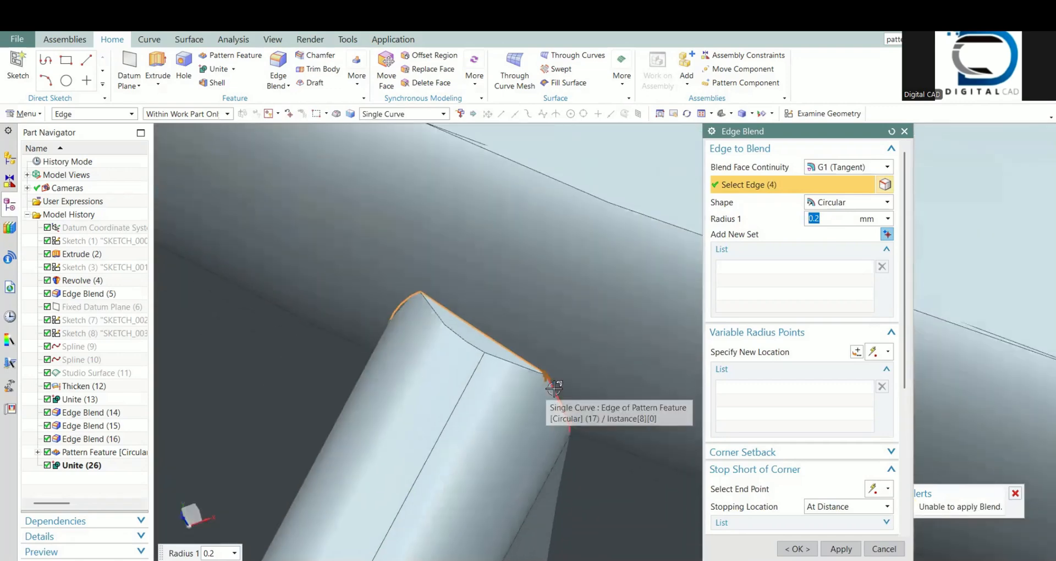
pyautogui.click(554, 388)
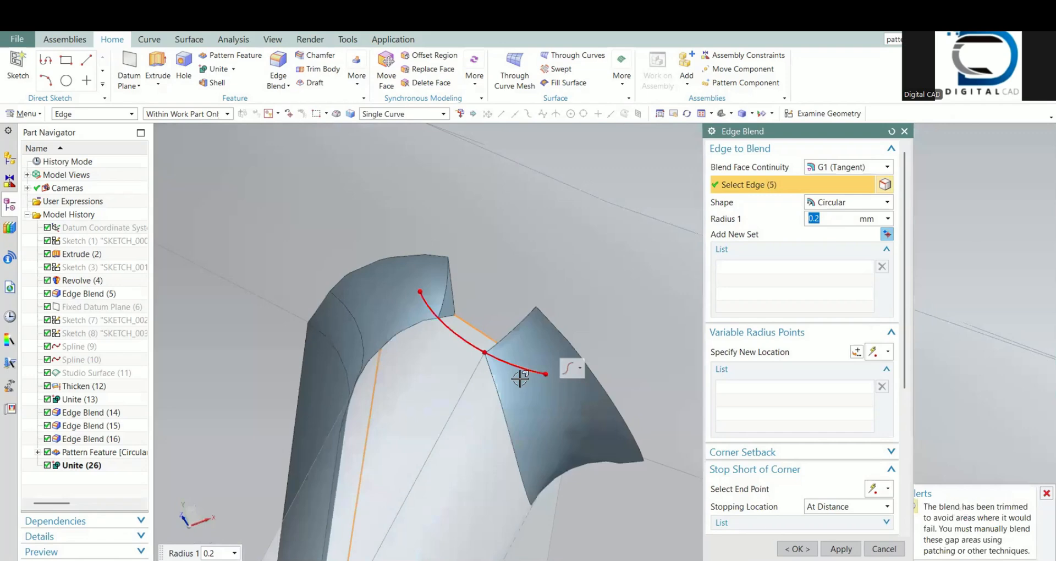
pyautogui.click(885, 550)
# Step: Replace the small flat face at the blade's upper end with the adjoining hub face, using Replace Face with 0 mm offset
pyautogui.scroll(5, 500, 377)
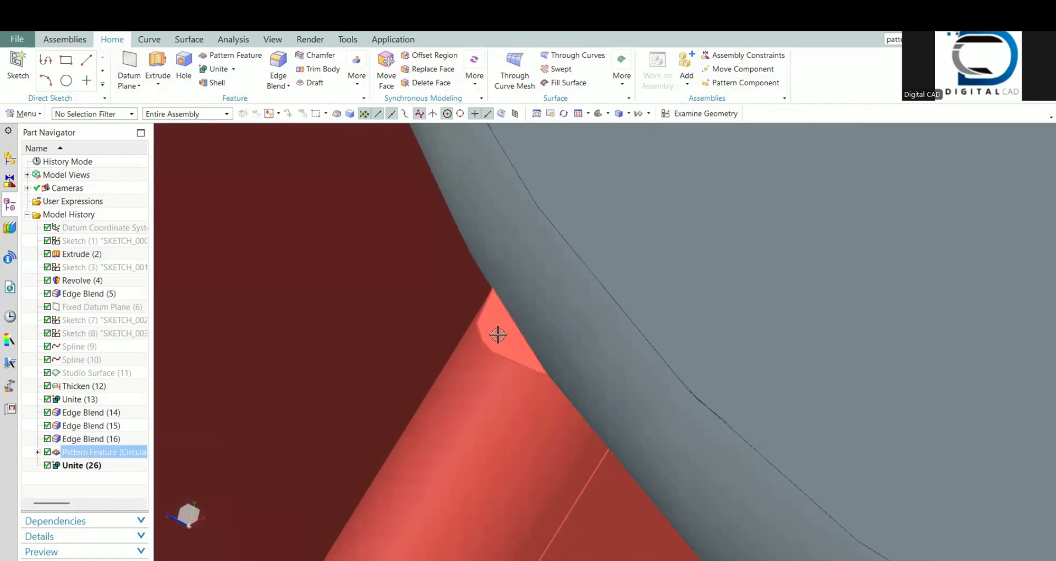
pyautogui.scroll(2, 429, 98)
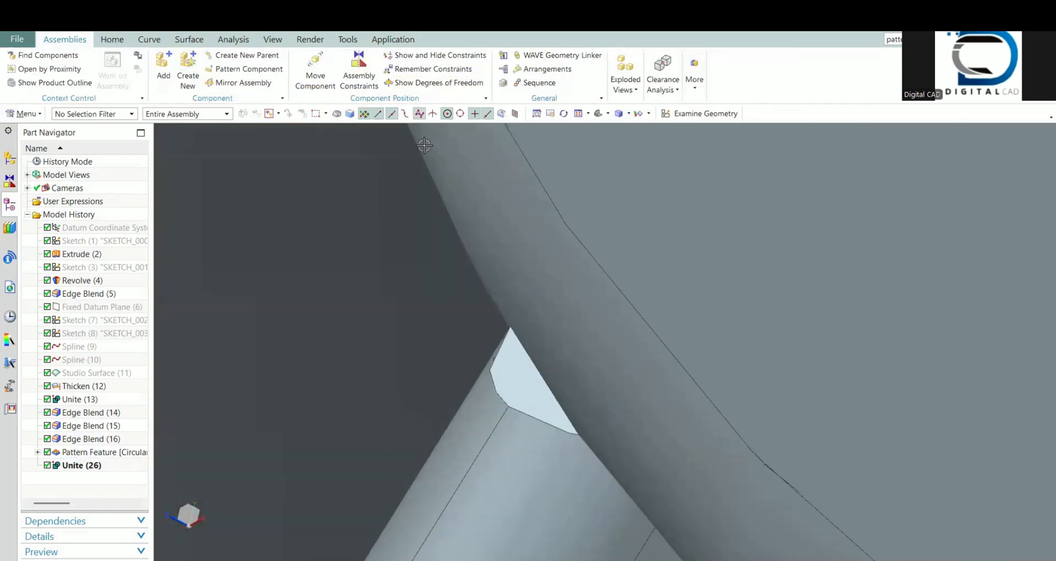
pyautogui.scroll(1, 424, 145)
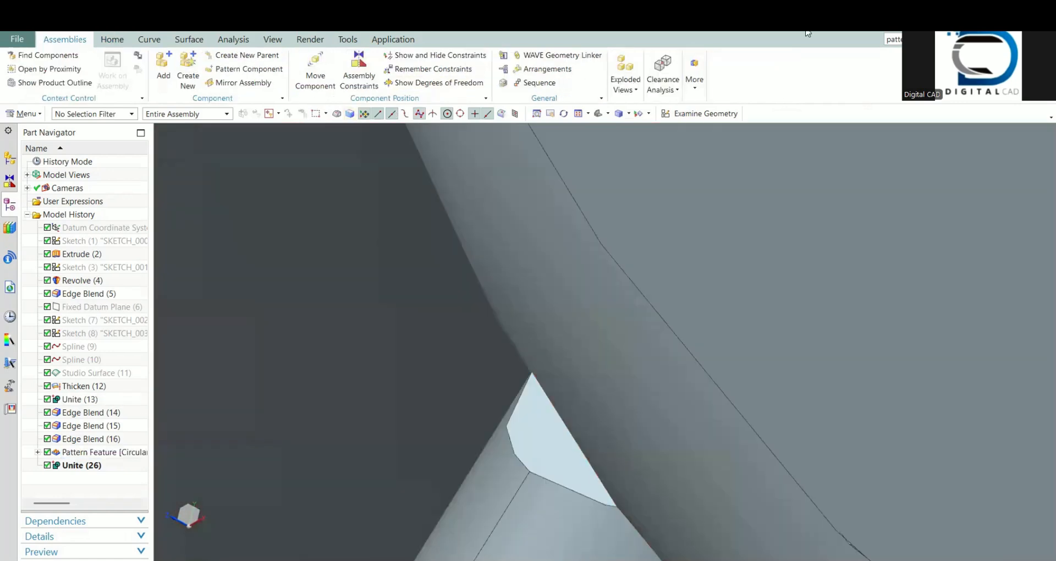
pyautogui.click(113, 40)
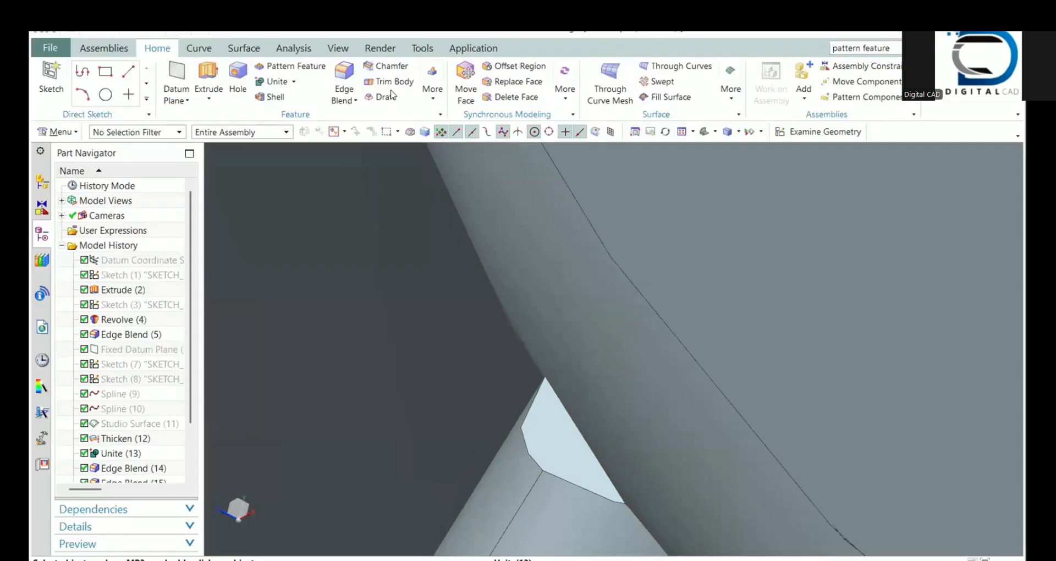
pyautogui.click(518, 82)
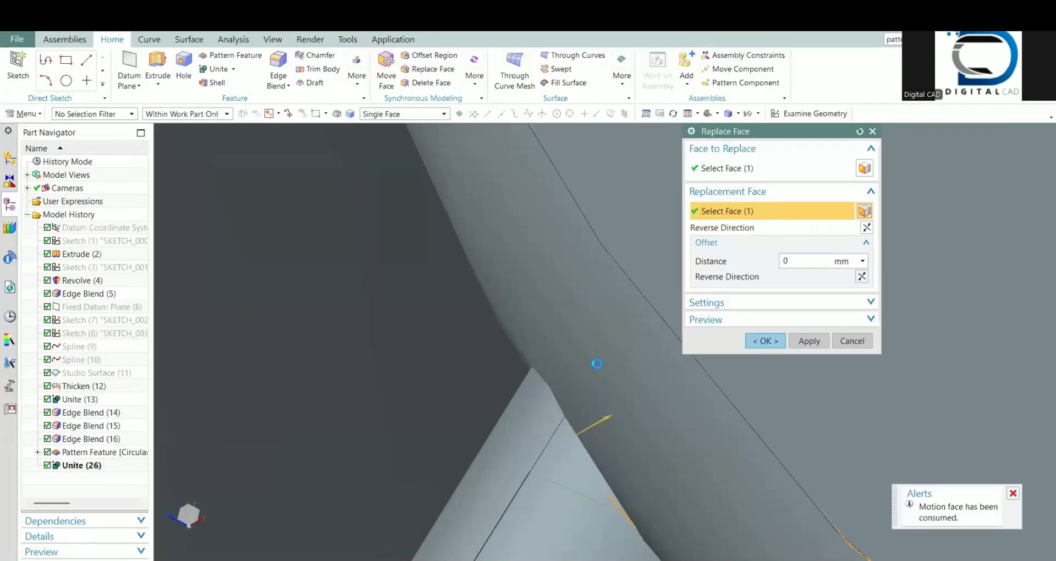
pyautogui.moveTo(535, 440); pyautogui.dragTo(547, 429, button='middle')
# Step: Try to blend the blade-to-hub joint with a 0.25 mm radius using Tangent Curves selection, checking how it ends at the lower corner
pyautogui.scroll(-10, 521, 424)
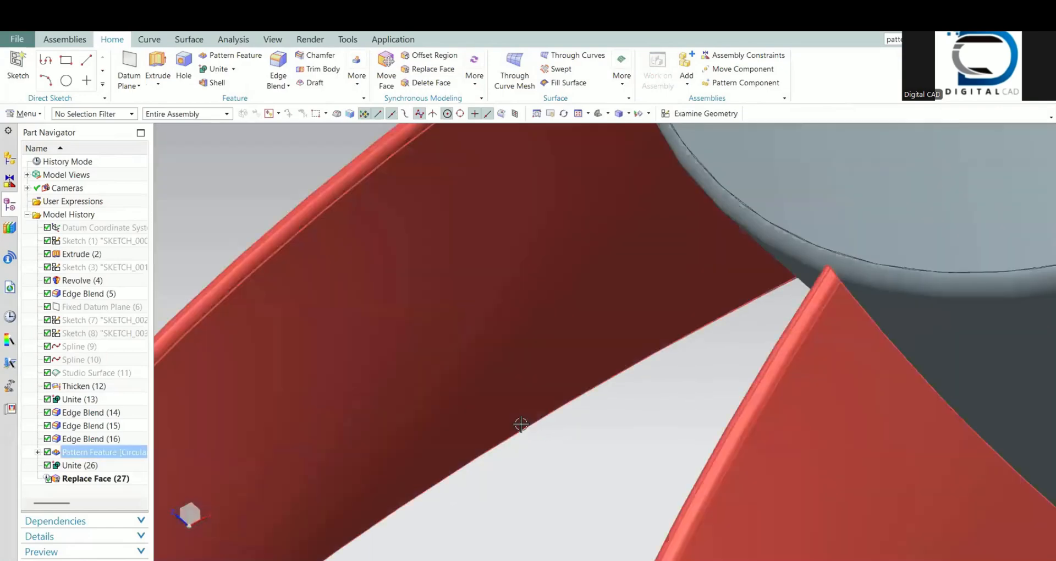
pyautogui.scroll(5, 674, 287)
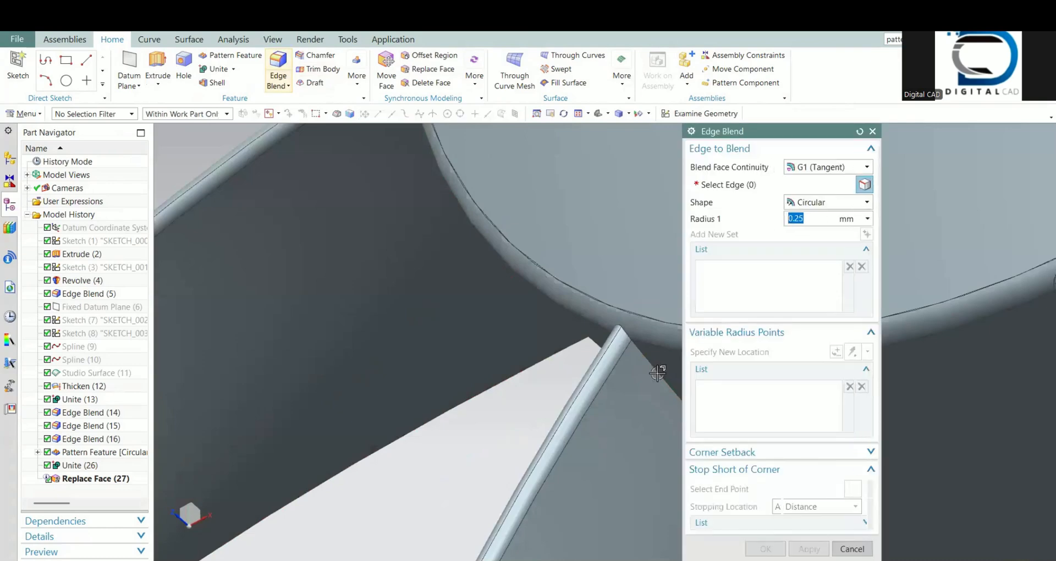
pyautogui.click(652, 376)
pyautogui.scroll(-5, 542, 357)
pyautogui.scroll(5, 649, 418)
pyautogui.scroll(-5, 484, 351)
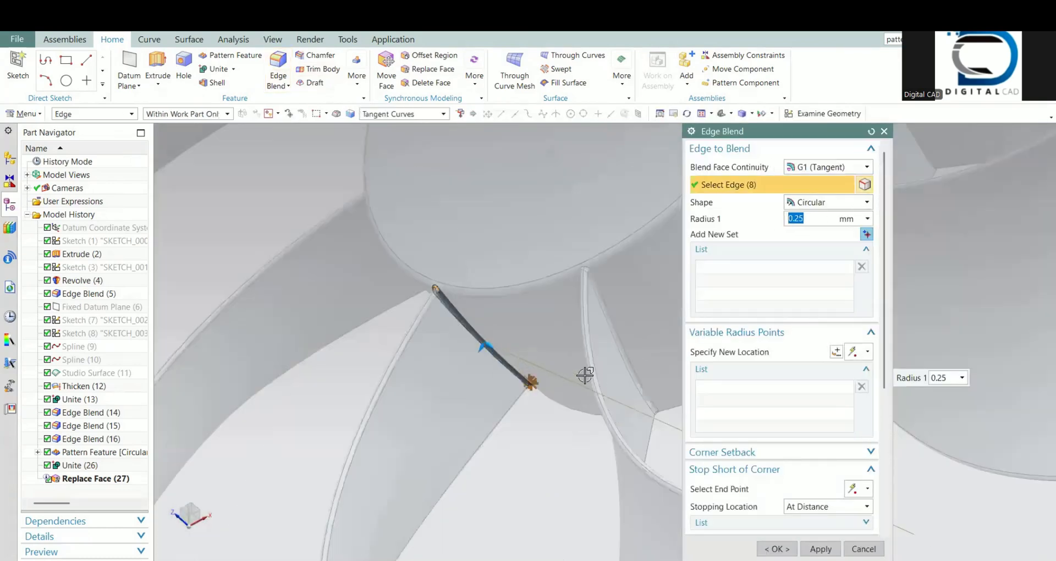
pyautogui.moveTo(584, 374); pyautogui.dragTo(622, 353, button='middle')
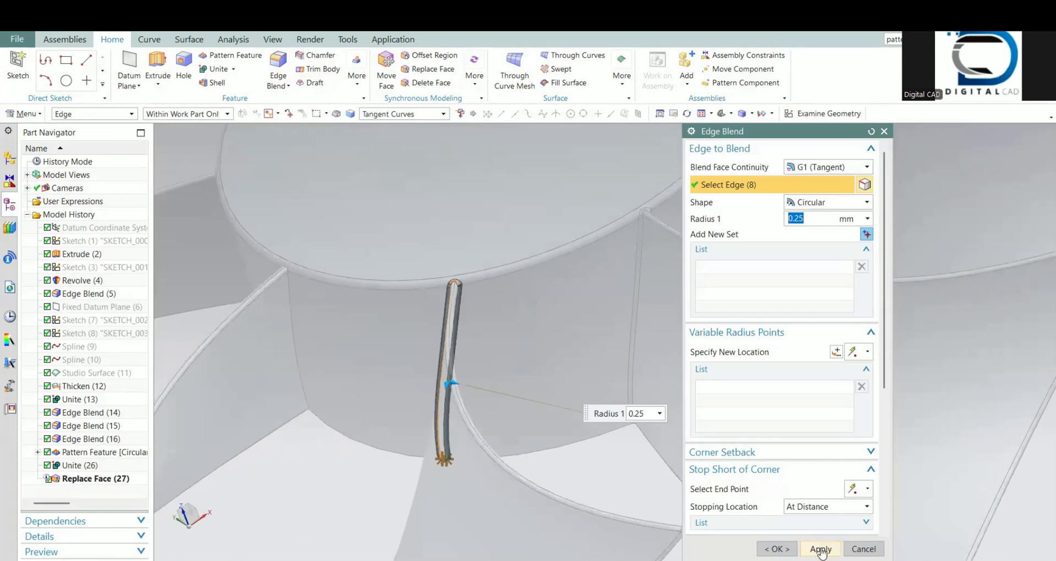
pyautogui.moveTo(436, 445); pyautogui.dragTo(492, 142, button='middle')
pyautogui.scroll(5, 399, 480)
pyautogui.scroll(3, 544, 407)
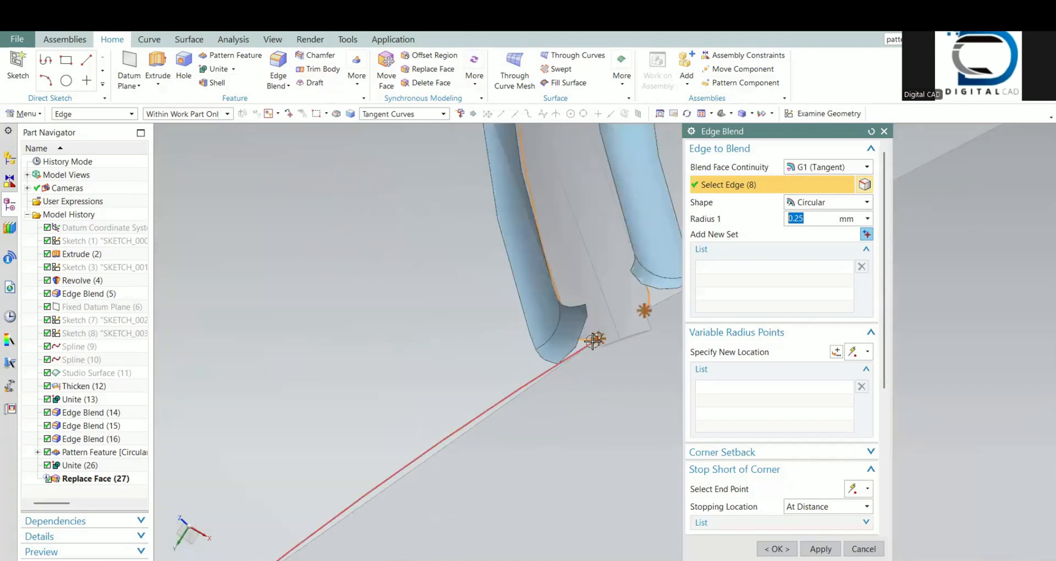
pyautogui.click(863, 545)
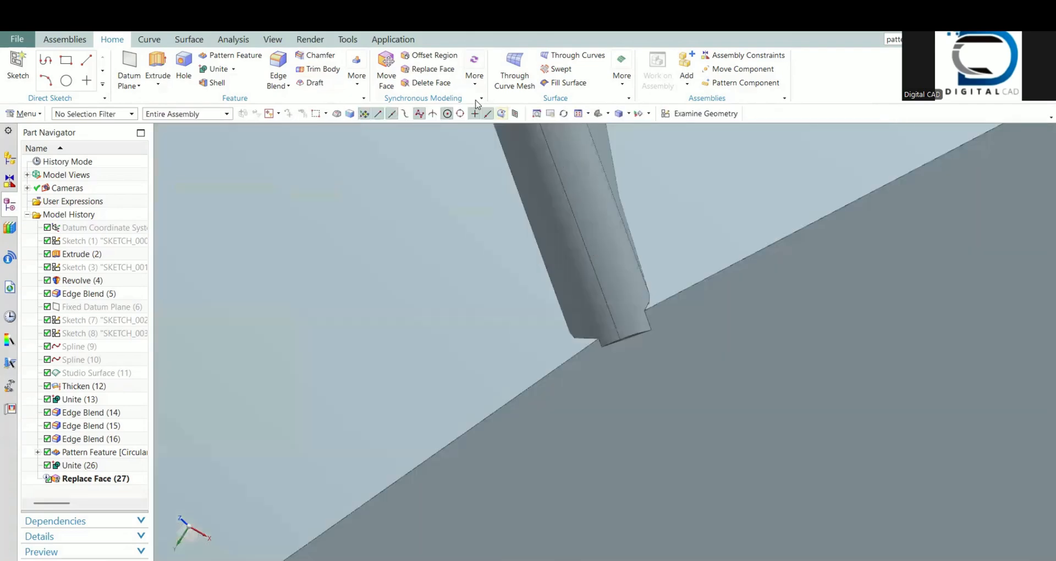
# Step: Try to replace the end face of the blade's protruding lower stub with the hub's flat face
pyautogui.scroll(1, 435, 83)
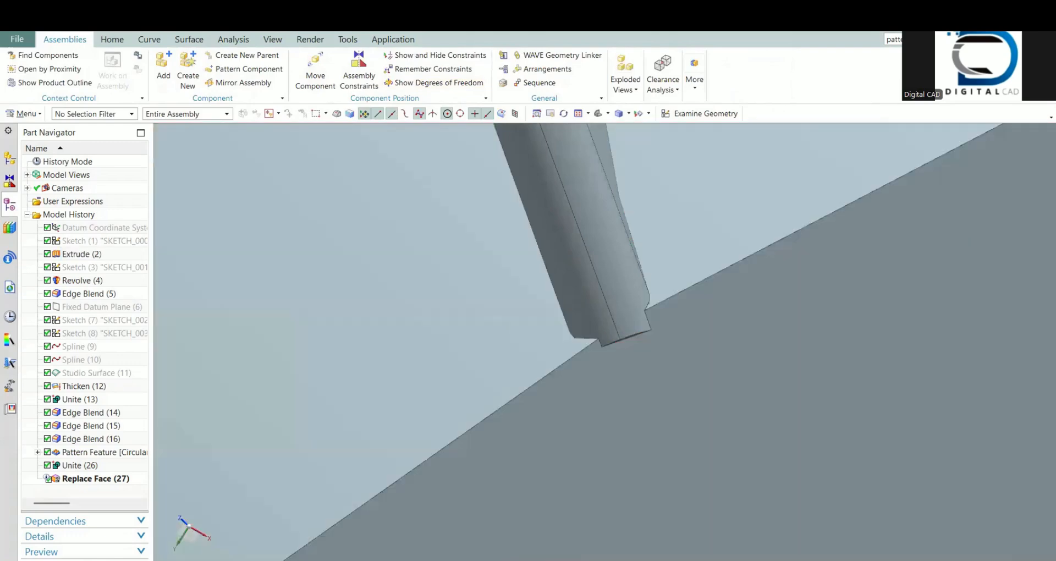
pyautogui.scroll(-1, 351, 75)
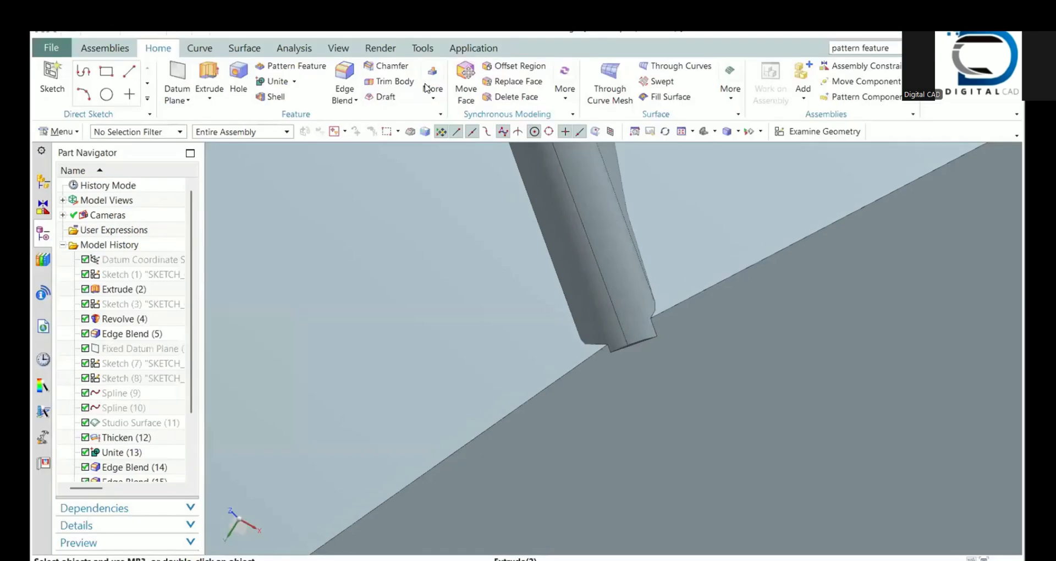
pyautogui.click(517, 81)
pyautogui.moveTo(632, 344); pyautogui.dragTo(597, 309, button='middle')
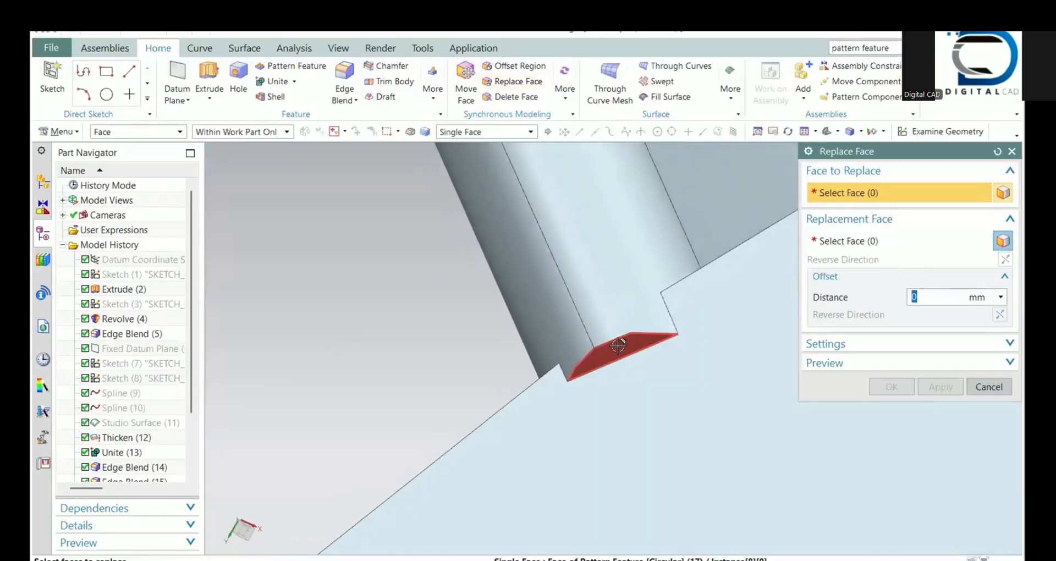
pyautogui.click(700, 319)
pyautogui.click(698, 318)
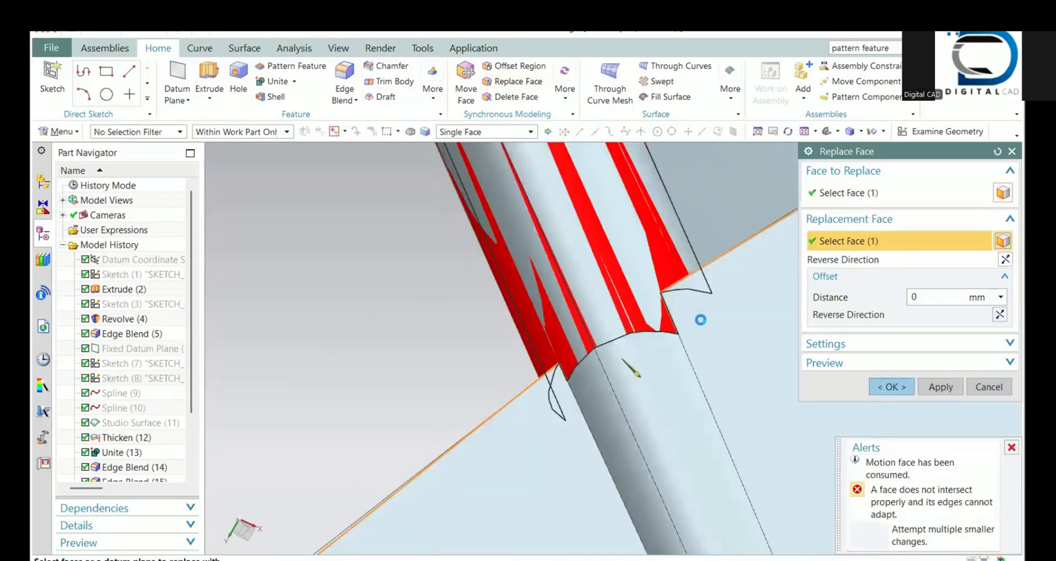
pyautogui.click(975, 385)
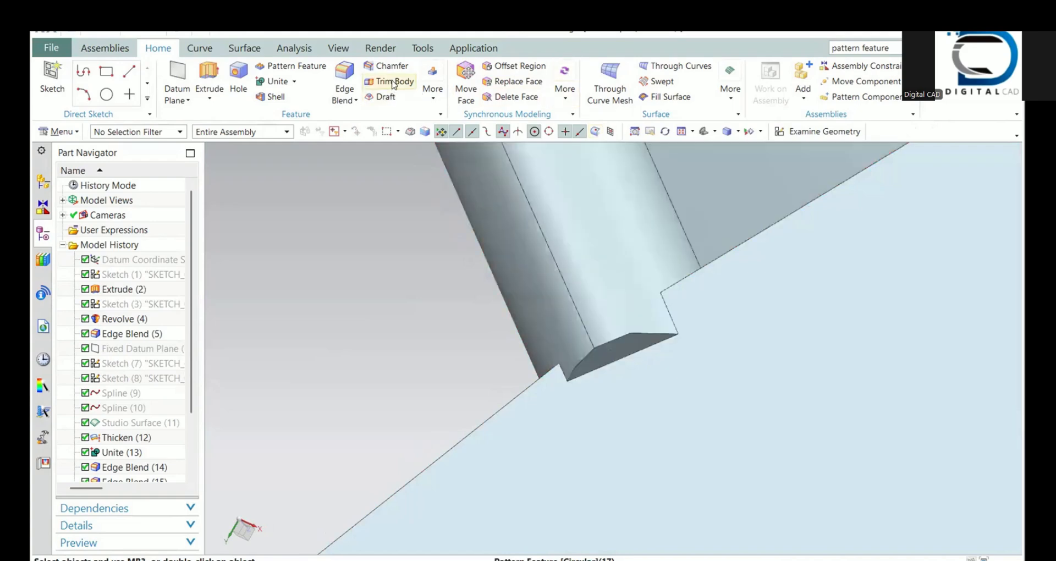
# Step: Replace the end face of the blade's protruding lower stub with the hub's side face next to the blade
pyautogui.click(516, 81)
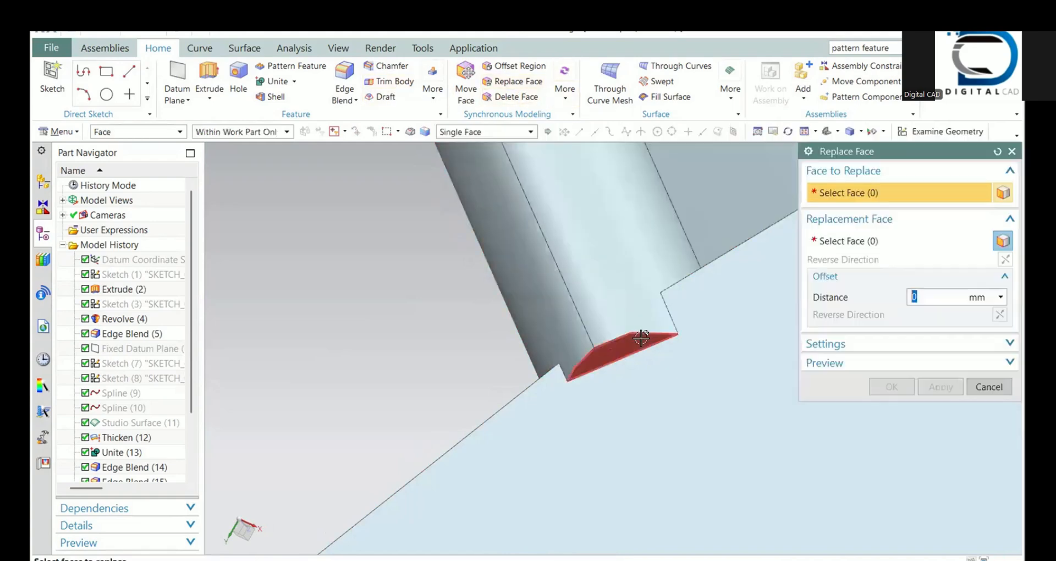
pyautogui.click(676, 291)
pyautogui.moveTo(671, 299); pyautogui.dragTo(702, 266, button='middle')
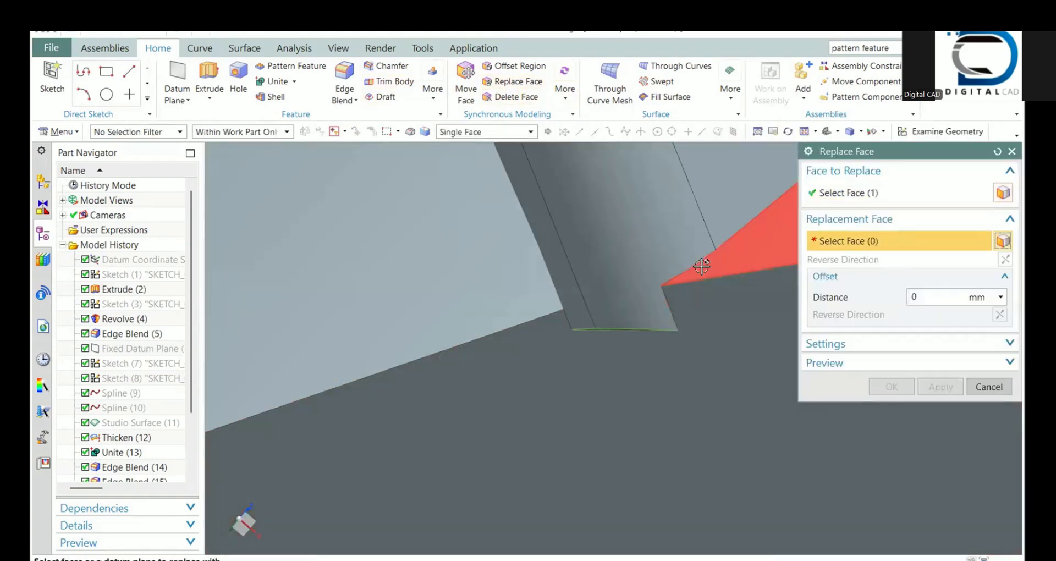
pyautogui.click(701, 275)
pyautogui.middleClick(701, 275)
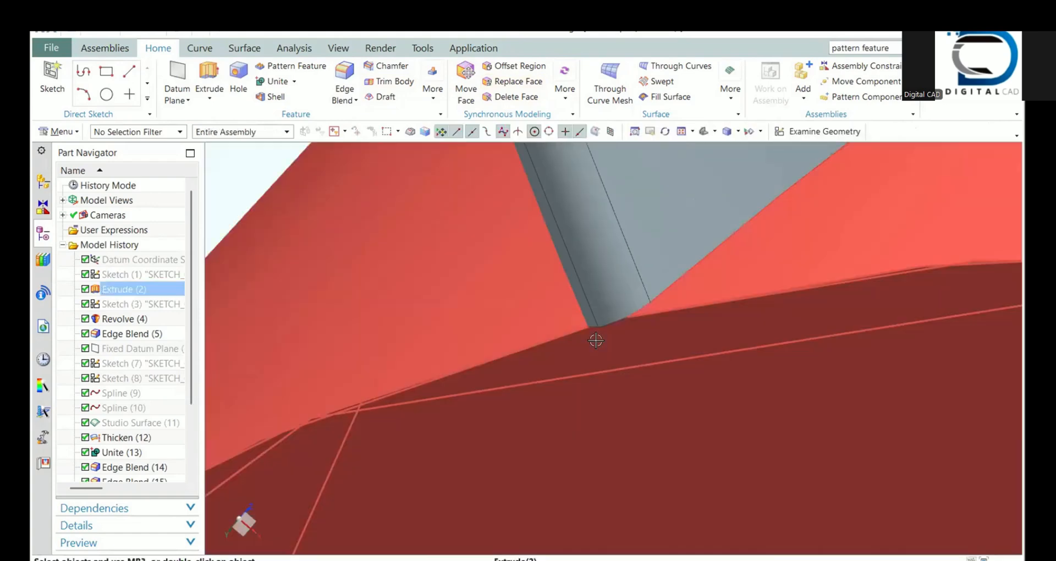
# Step: Blend the edges where the trimmed blade meets the hub with a 0.25 mm radius, using Tangent Curves selection
pyautogui.keyDown('shift'); pyautogui.moveTo(531, 288); pyautogui.dragTo(464, 438, button='middle'); pyautogui.keyUp('shift')
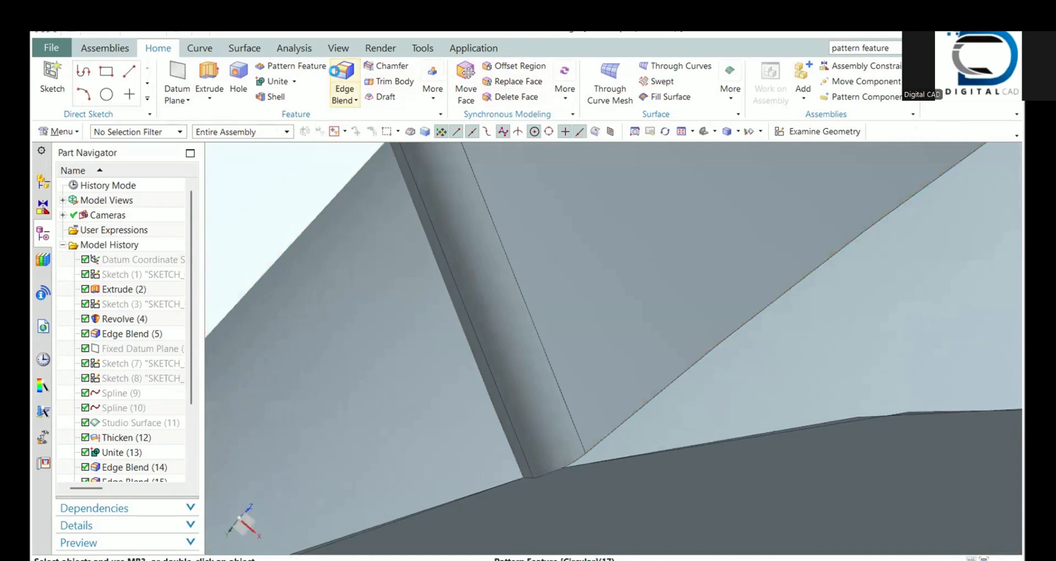
pyautogui.click(337, 76)
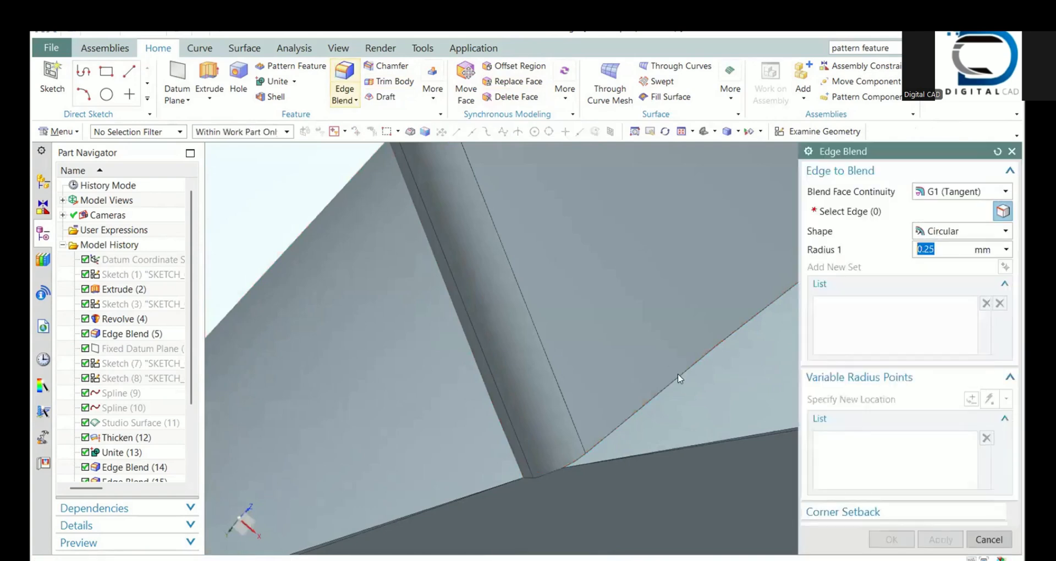
pyautogui.click(546, 471)
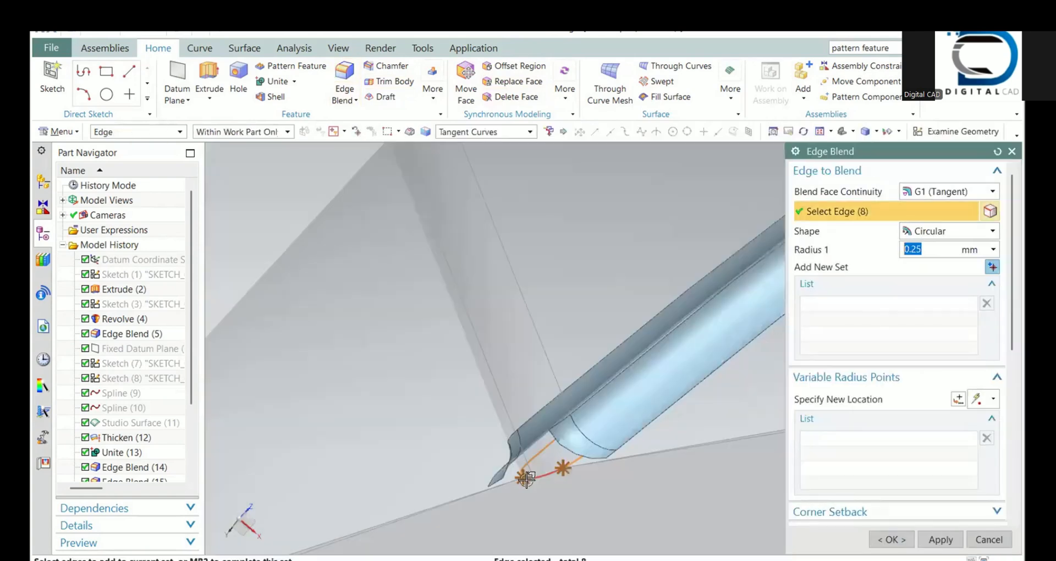
pyautogui.moveTo(522, 470); pyautogui.dragTo(554, 466, button='middle')
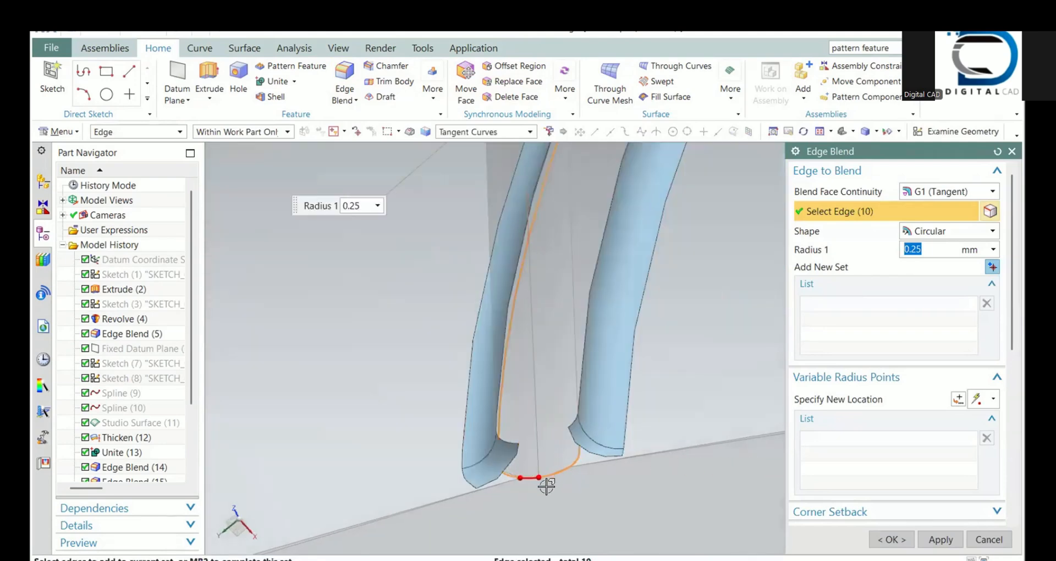
pyautogui.click(890, 536)
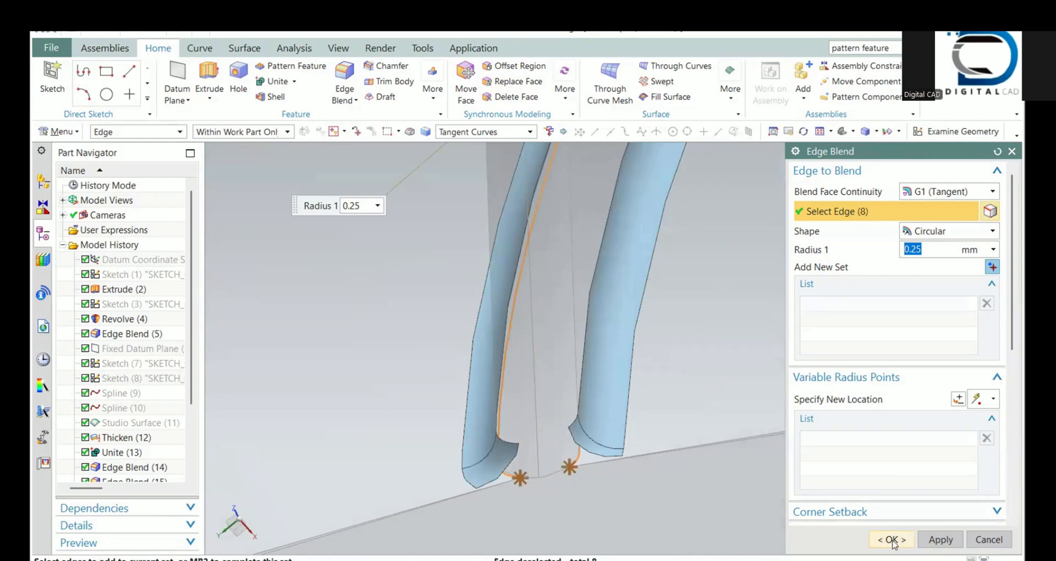
# Step: Inspect the blade-to-hub joints from below and above, and examine the whole fan from several angles
pyautogui.scroll(-9, 561, 397)
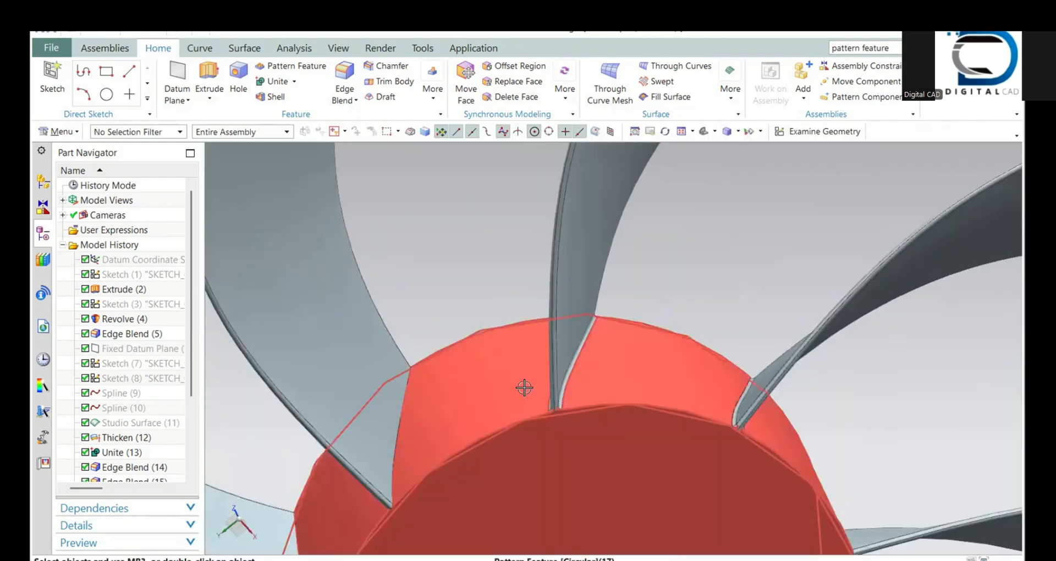
pyautogui.moveTo(523, 387); pyautogui.dragTo(522, 491, button='middle')
pyautogui.scroll(-3, 476, 382)
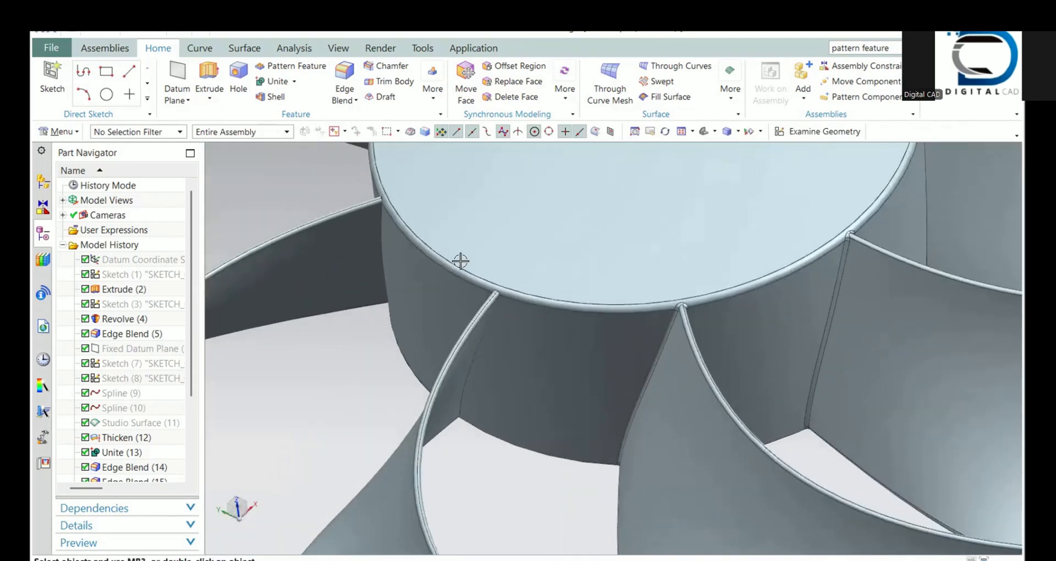
pyautogui.scroll(5, 460, 262)
pyautogui.scroll(-7, 581, 374)
pyautogui.scroll(5, 591, 348)
pyautogui.scroll(-8, 595, 341)
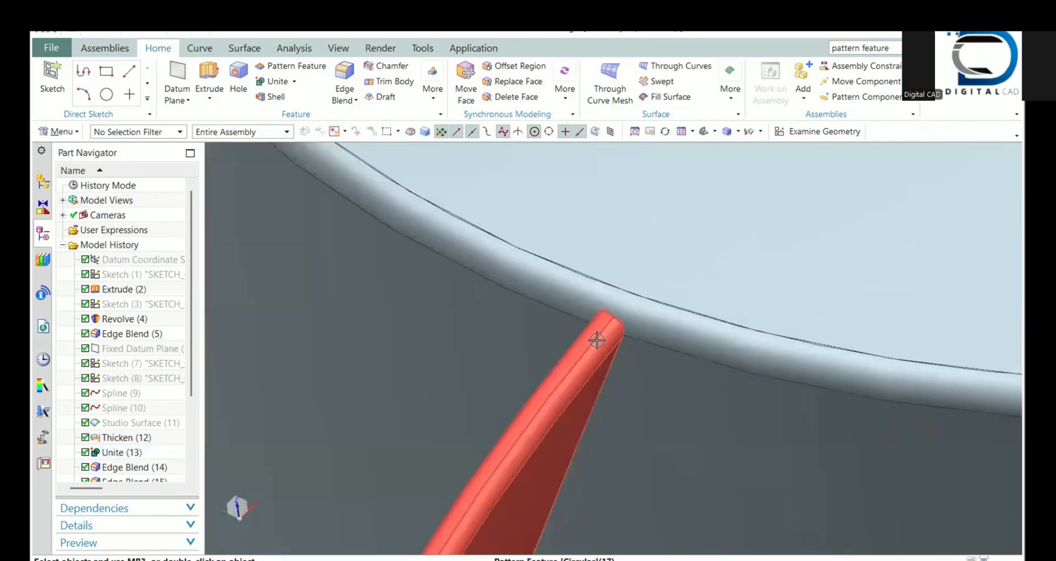
pyautogui.moveTo(596, 342); pyautogui.dragTo(564, 359, button='middle')
pyautogui.scroll(6, 565, 359)
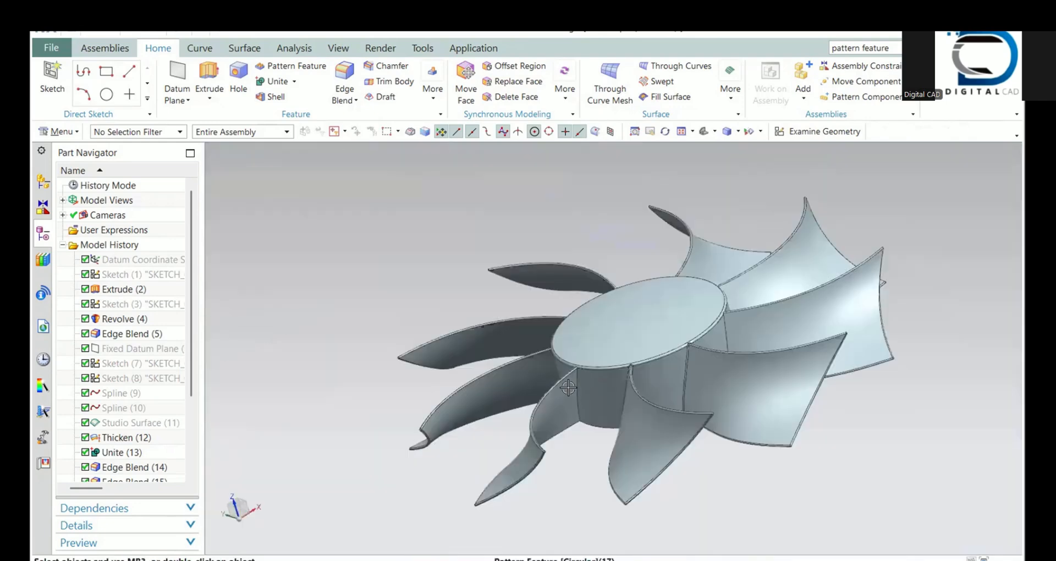
pyautogui.scroll(-3, 78, 409)
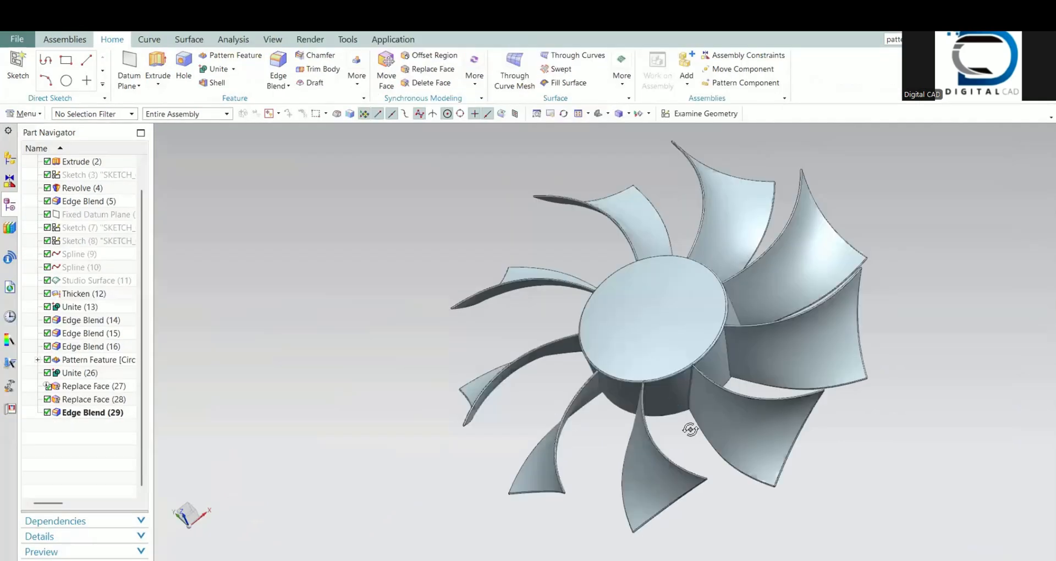
pyautogui.moveTo(690, 428); pyautogui.dragTo(577, 330, button='middle')
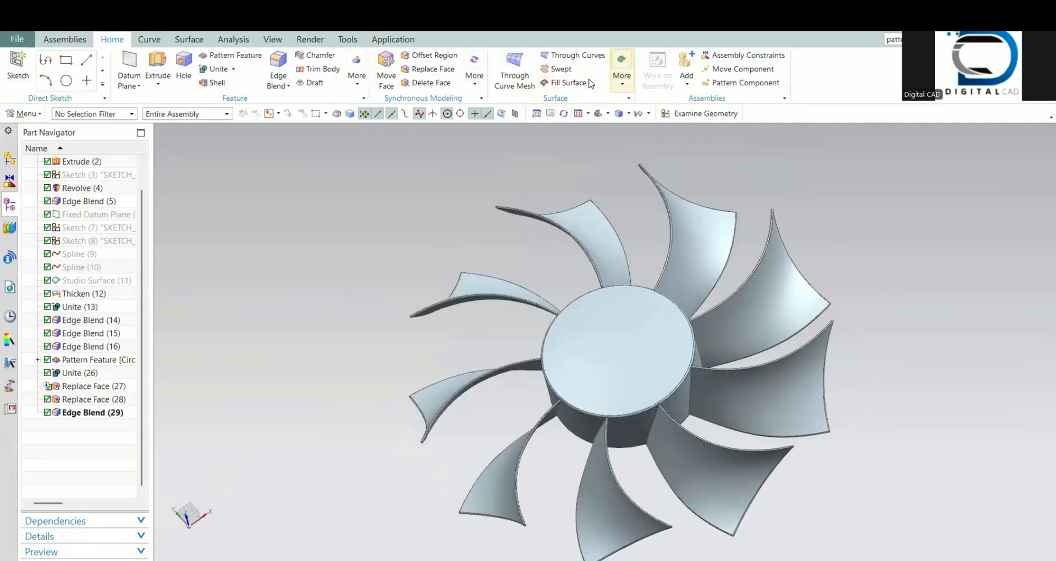